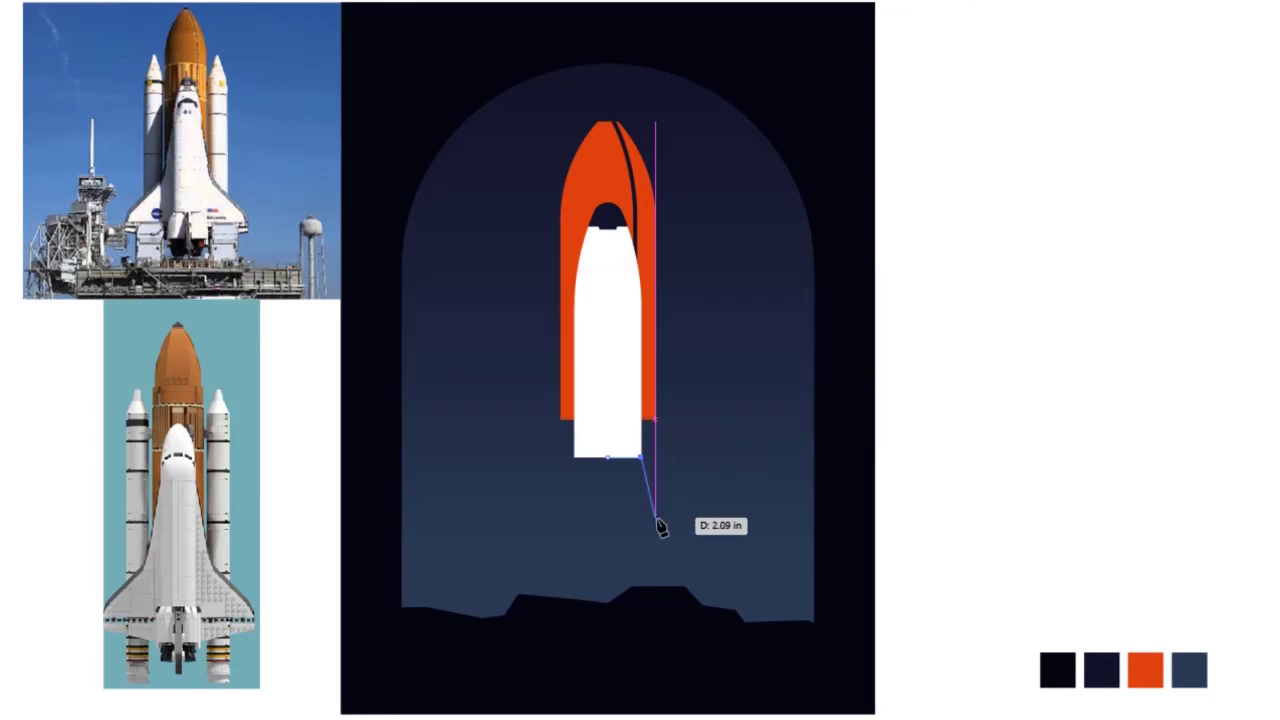
- Draw the white engine bell outline with a thin black seam line across its top
{"action": "left_click", "coordinate": [655, 520]}
{"action": "left_click", "coordinate": [607, 520]}
{"action": "scroll", "coordinate": [650, 503], "scroll_direction": "up", "scroll_amount": 5}
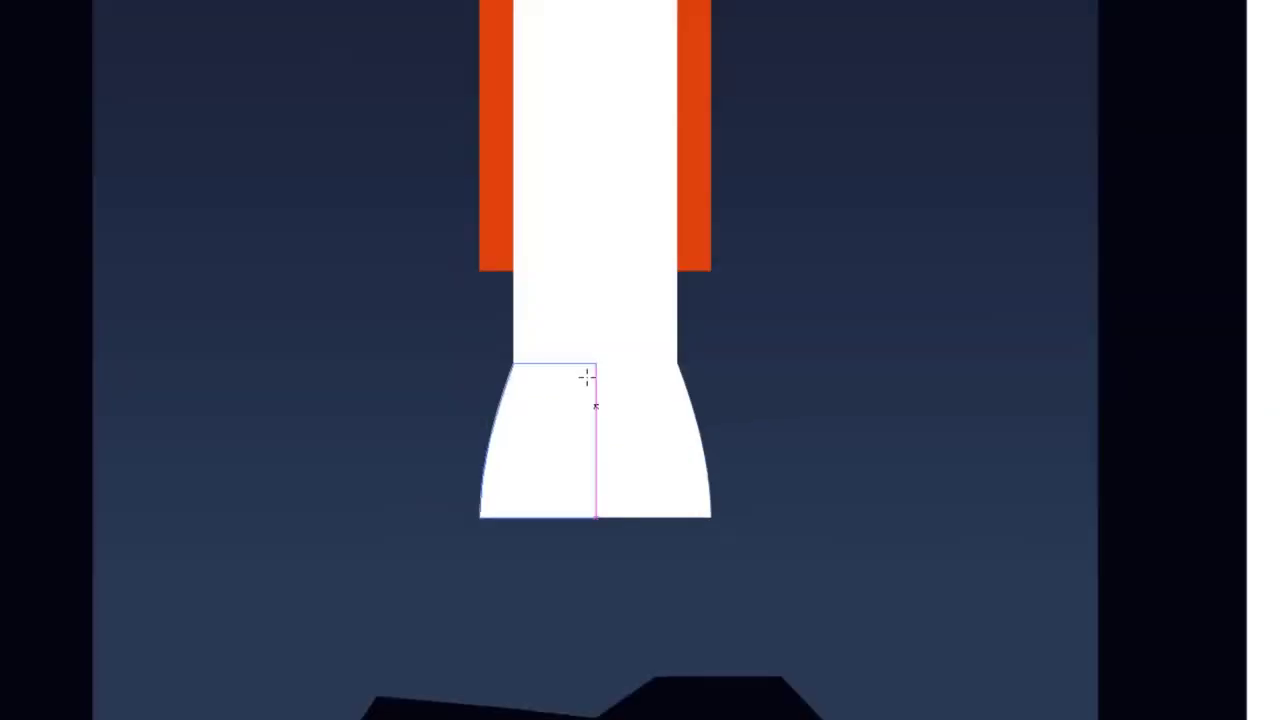
{"action": "left_click", "coordinate": [1220, 383]}
{"action": "key", "text": "v"}
{"action": "left_click", "coordinate": [602, 300]}
{"action": "left_click", "coordinate": [886, 360]}
{"action": "key", "text": "backslash"}
{"action": "left_click_drag", "start_coordinate": [513, 358], "coordinate": [677, 358]}
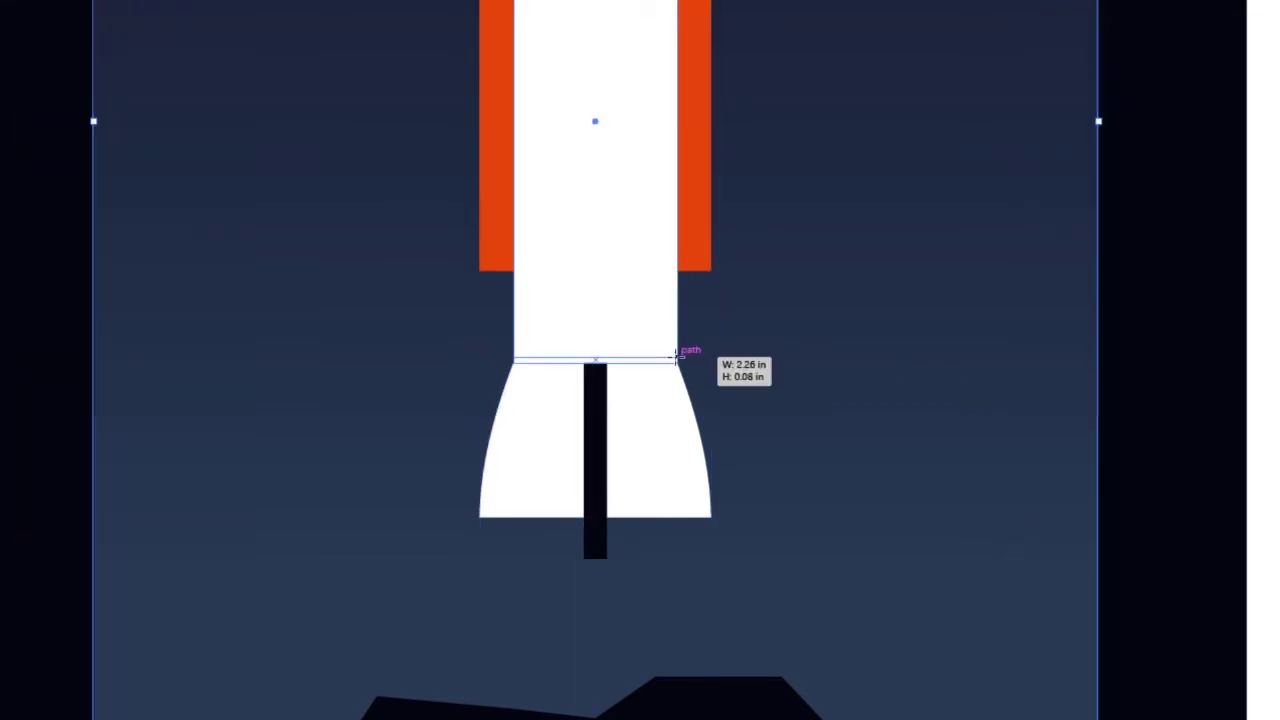
- Stretch the black centre bar below the rocket and add a dark translucent band across its base
{"action": "left_click", "coordinate": [597, 380]}
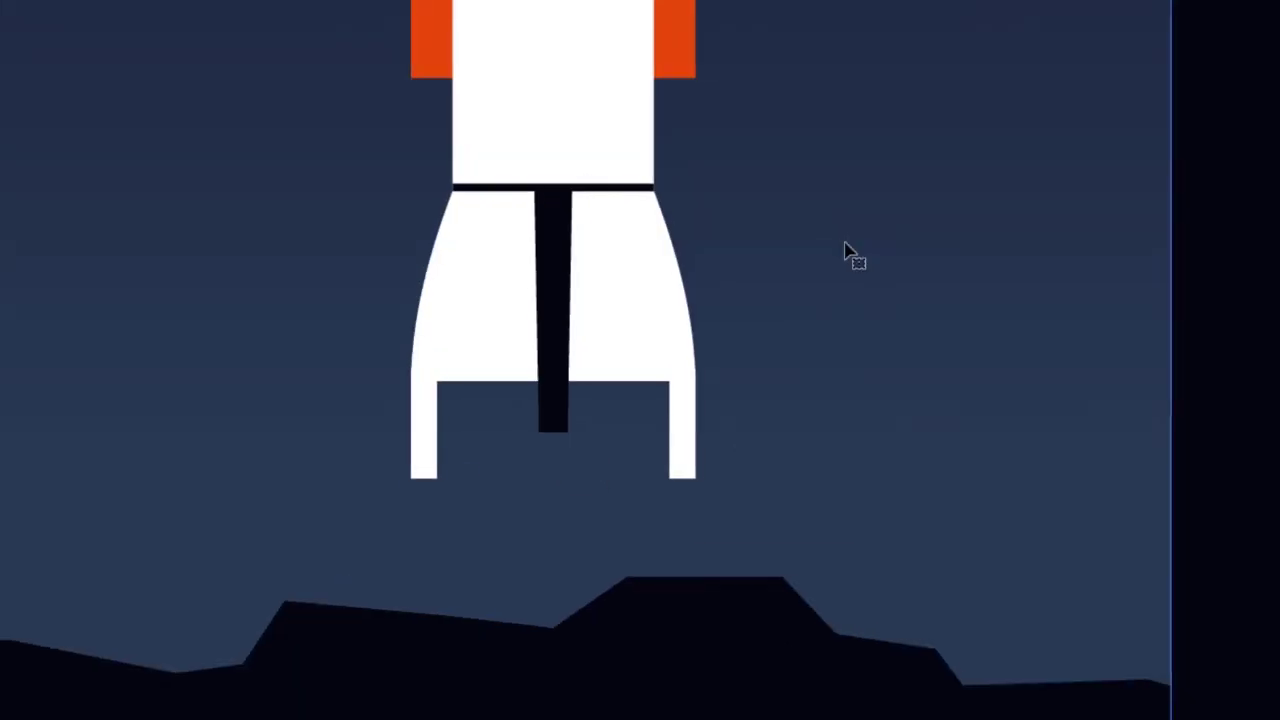
{"action": "left_click_drag", "start_coordinate": [551, 428], "coordinate": [551, 497]}
{"action": "left_click_drag", "start_coordinate": [436, 381], "coordinate": [668, 410]}
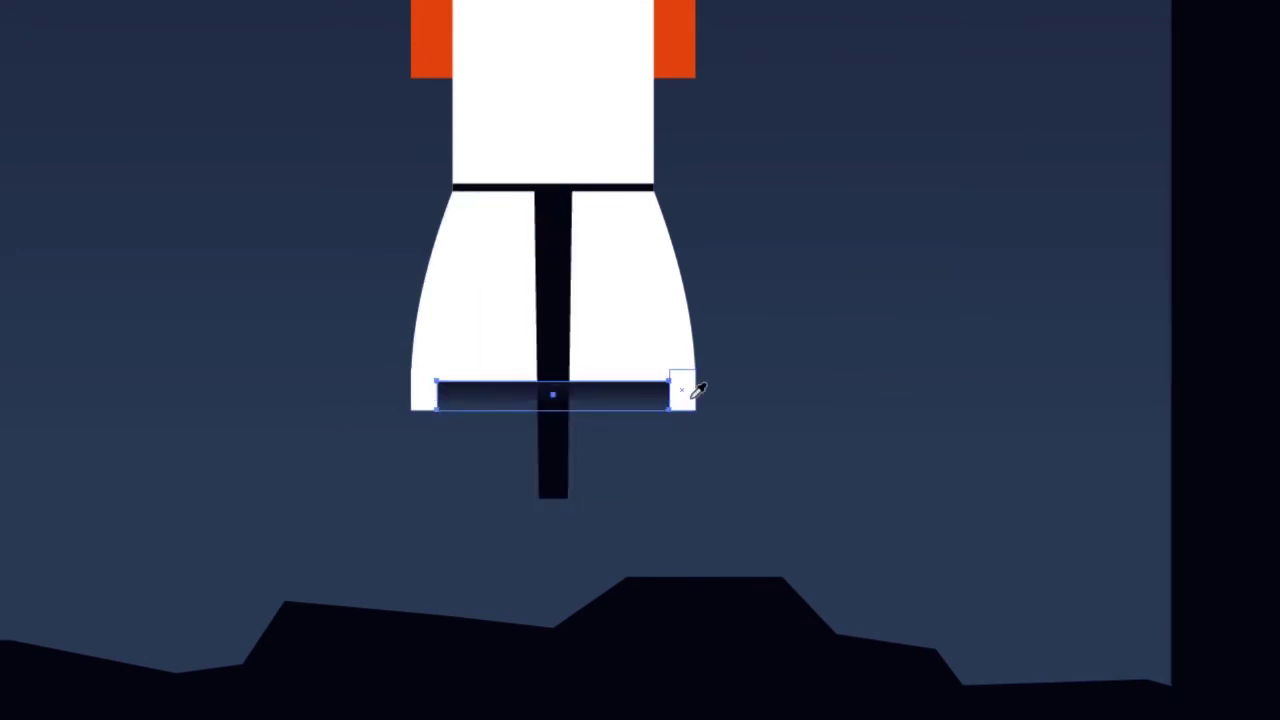
{"action": "left_click", "coordinate": [1091, 321]}
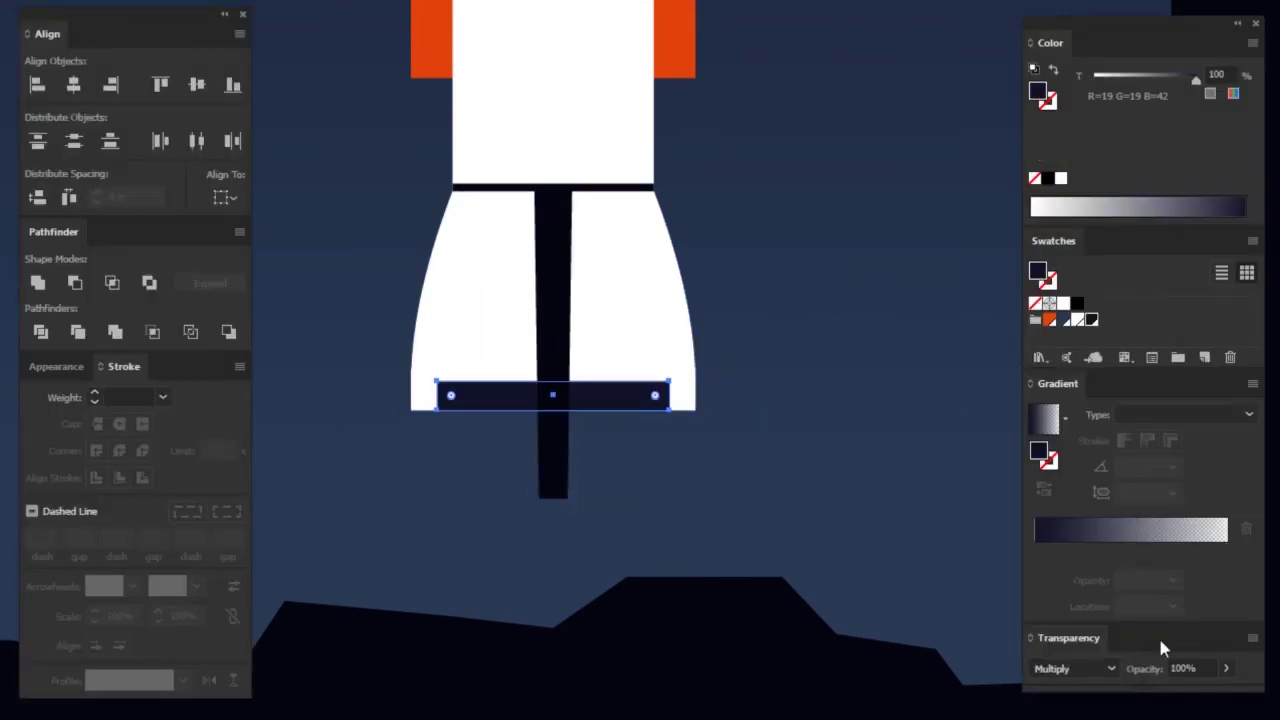
- Make a tapered dark nozzle, mirror it to the bar's left and unite both halves
{"action": "key", "text": "Tab"}
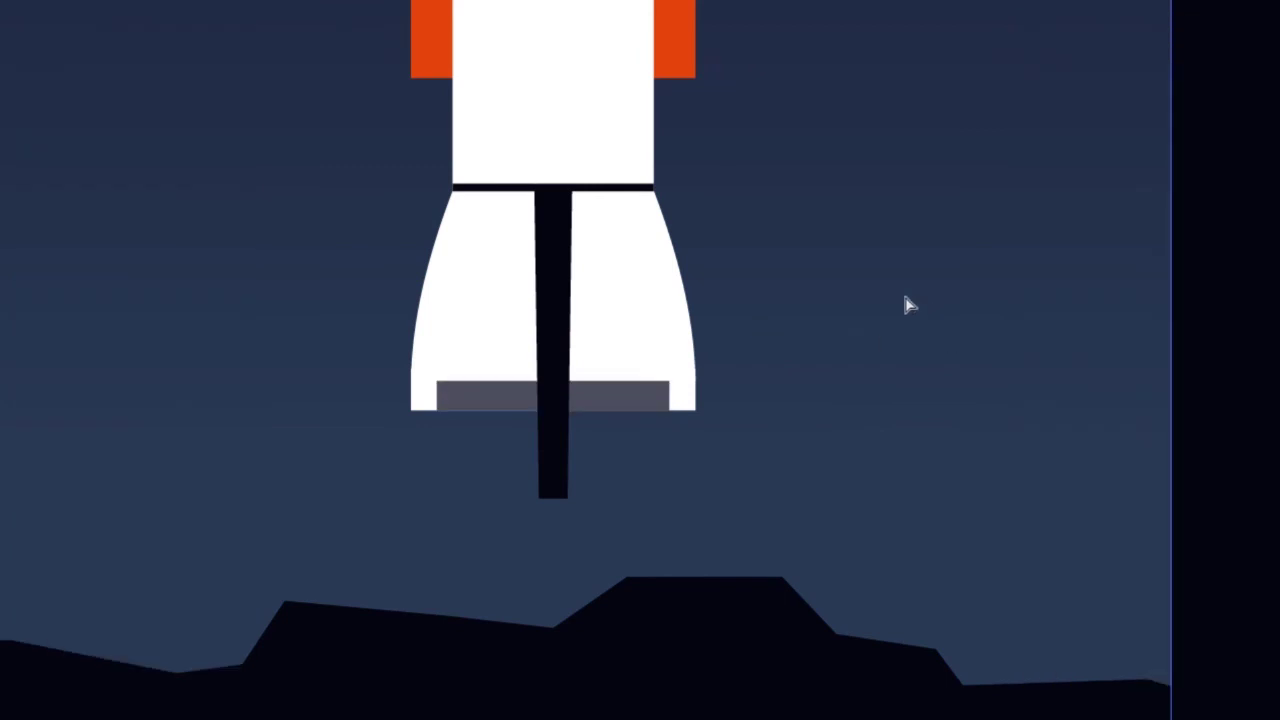
{"action": "left_click_drag", "start_coordinate": [568, 381], "coordinate": [645, 438]}
{"action": "mouse_move", "coordinate": [645, 381]}
{"action": "left_mouse_down"}
{"action": "mouse_move", "coordinate": [632, 384]}
{"action": "mouse_move", "coordinate": [628, 432]}
{"action": "left_mouse_up"}
{"action": "left_click", "coordinate": [556, 188], "text": "alt"}
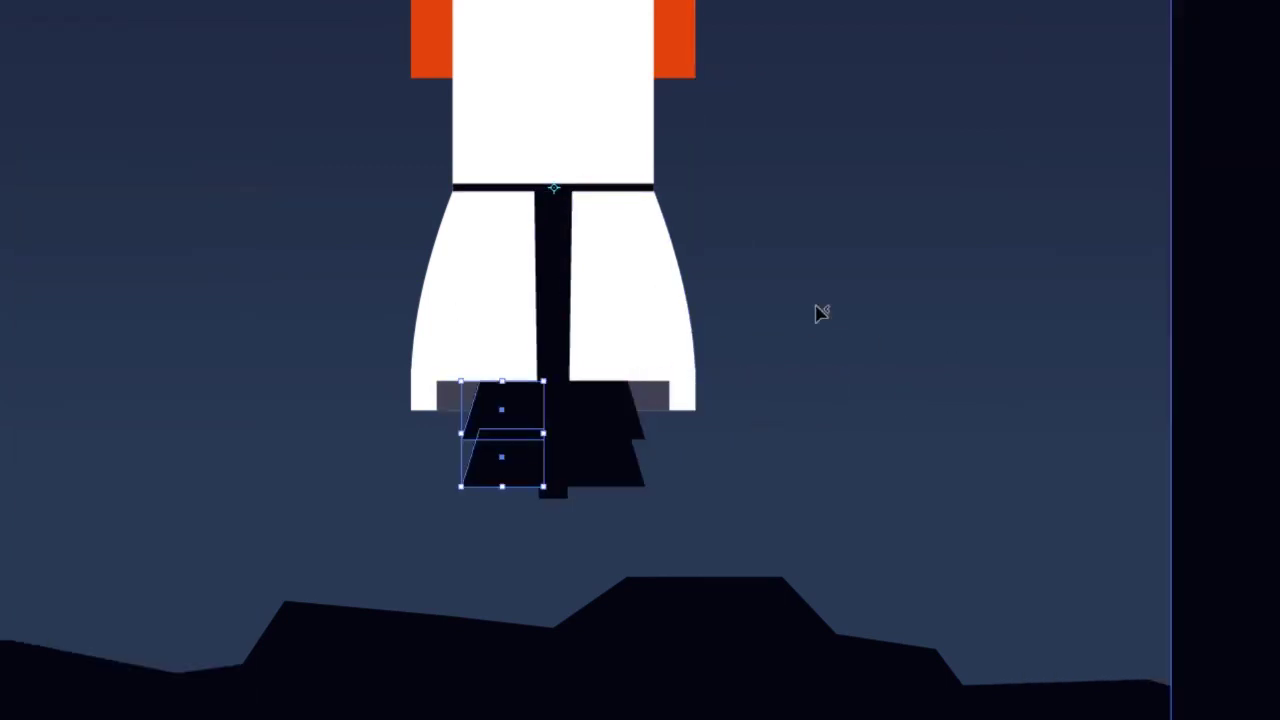
{"action": "left_click_drag", "start_coordinate": [814, 309], "coordinate": [651, 457]}
{"action": "left_click", "coordinate": [713, 355]}
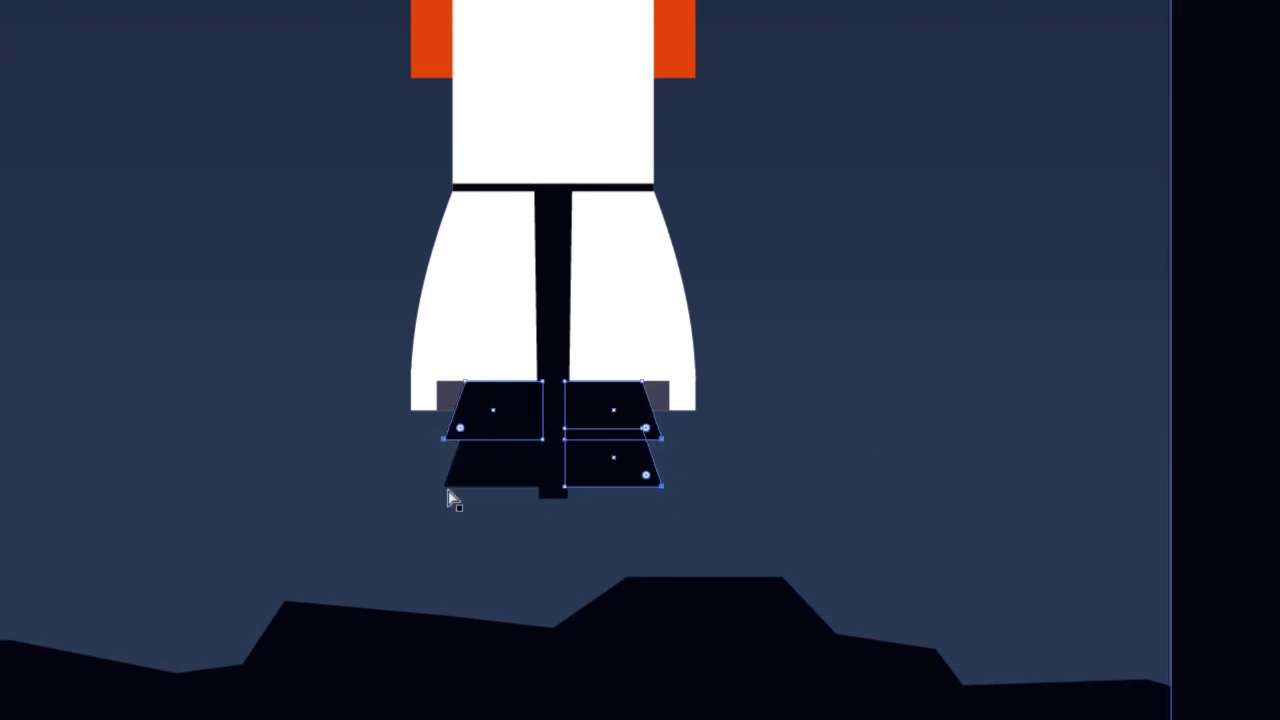
{"action": "left_click", "coordinate": [820, 440]}
{"action": "key", "text": "ctrl+alt+0"}
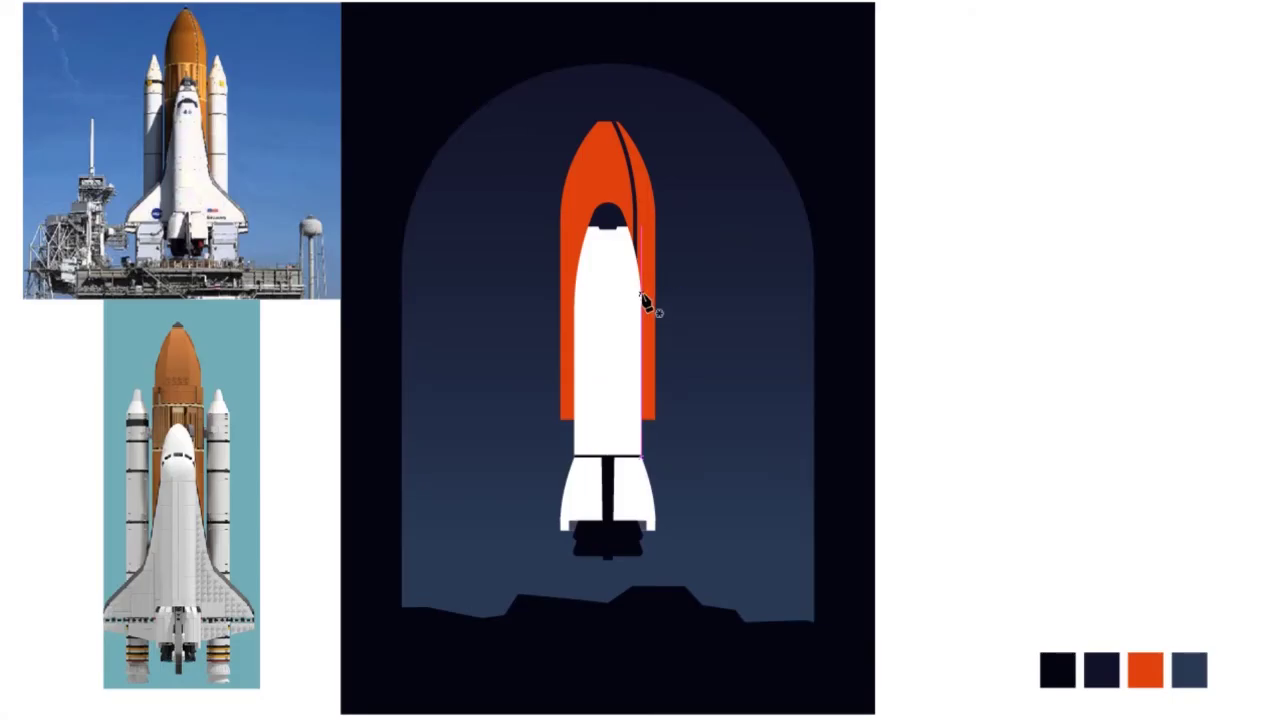
- Draw the white delta wing on the shuttle's right side and lift its tip corner
{"action": "left_click", "coordinate": [757, 492]}
{"action": "left_click", "coordinate": [655, 520]}
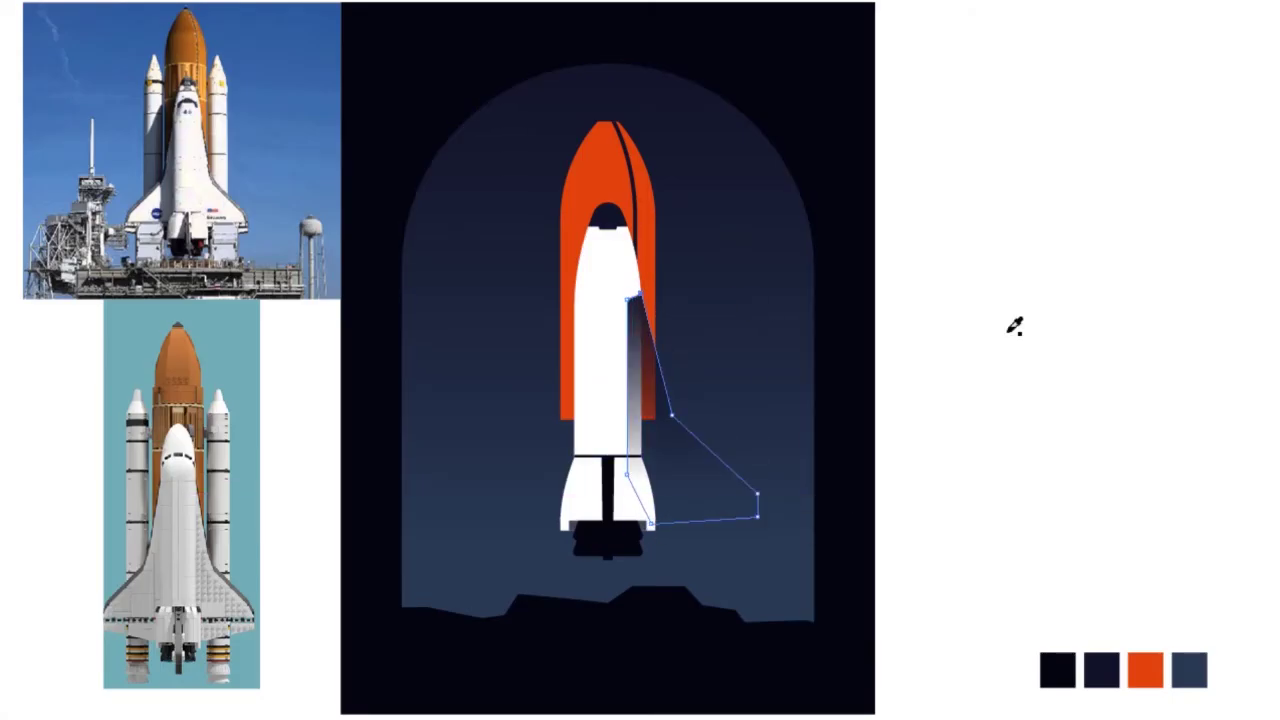
{"action": "left_click", "coordinate": [626, 380]}
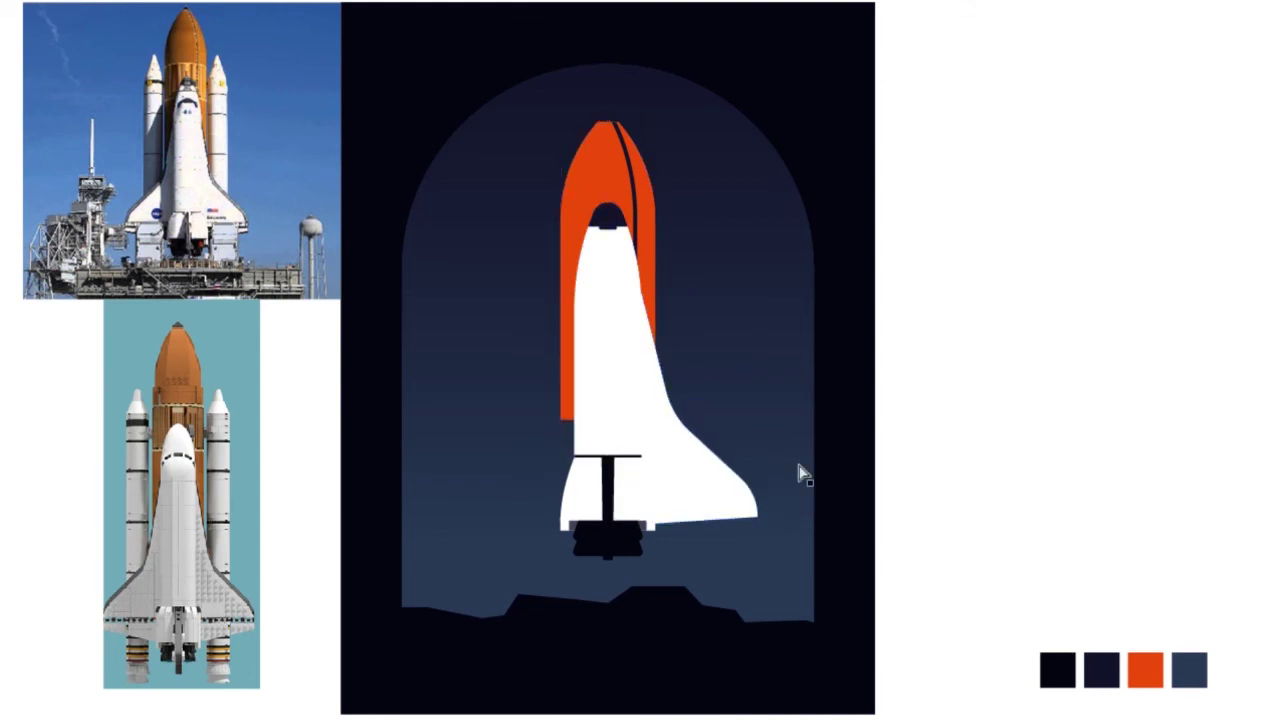
{"action": "scroll", "coordinate": [790, 480], "scroll_direction": "up", "scroll_amount": 5}
{"action": "left_click_drag", "start_coordinate": [791, 471], "coordinate": [785, 440]}
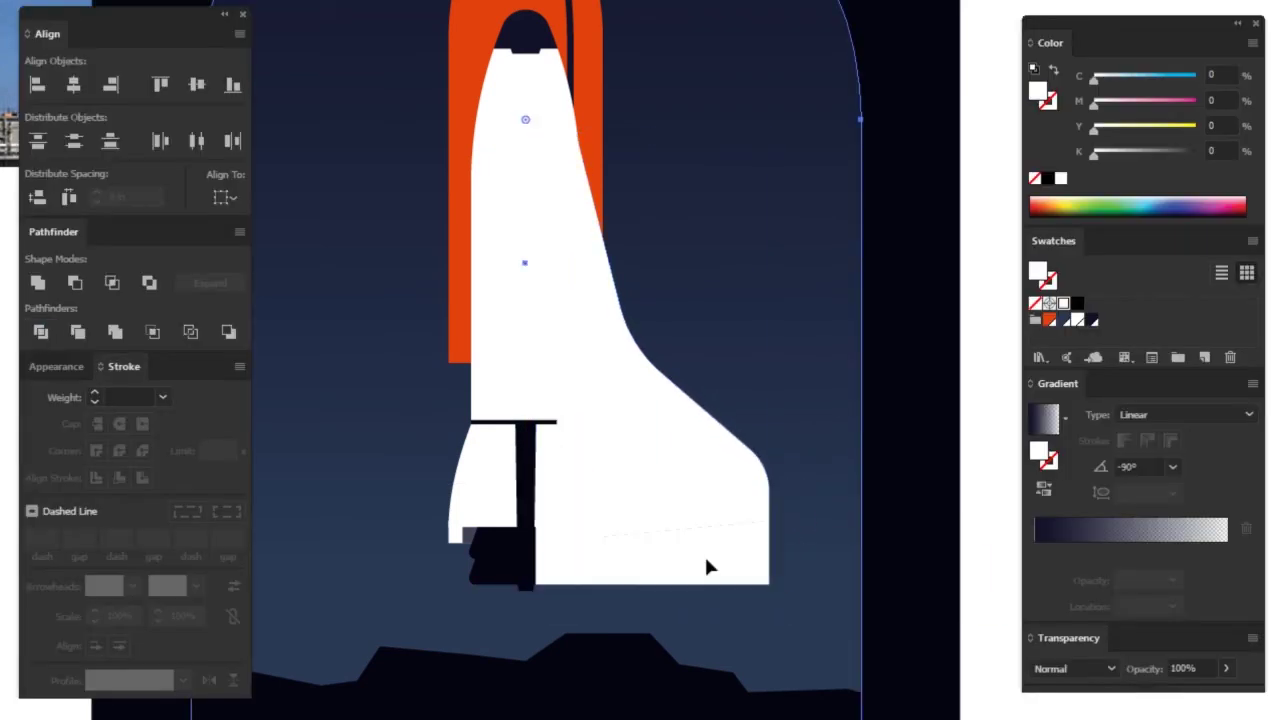
- Offset the wing by -0.25 in and subtract the copy with Minus Front, leaving a dark edge
{"action": "left_click", "coordinate": [460, 311]}
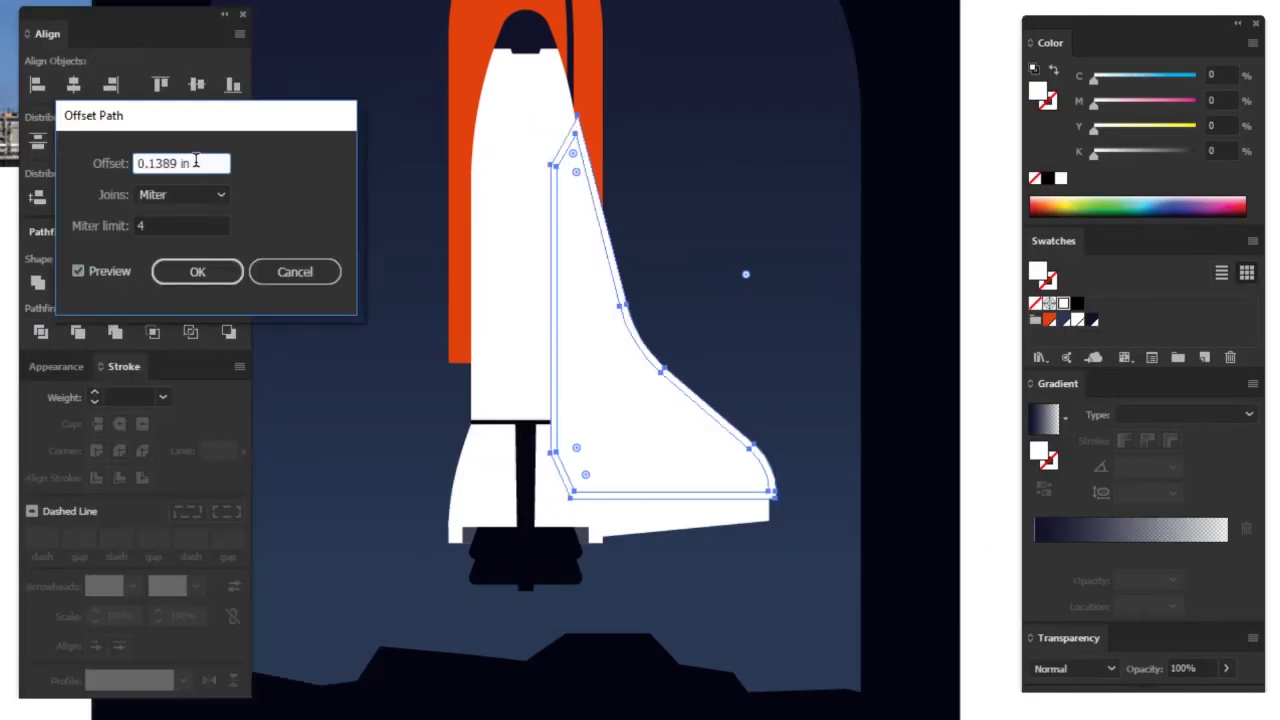
{"action": "double_click", "coordinate": [180, 163]}
{"action": "type", "text": "-0.25"}
{"action": "key", "text": "Tab"}
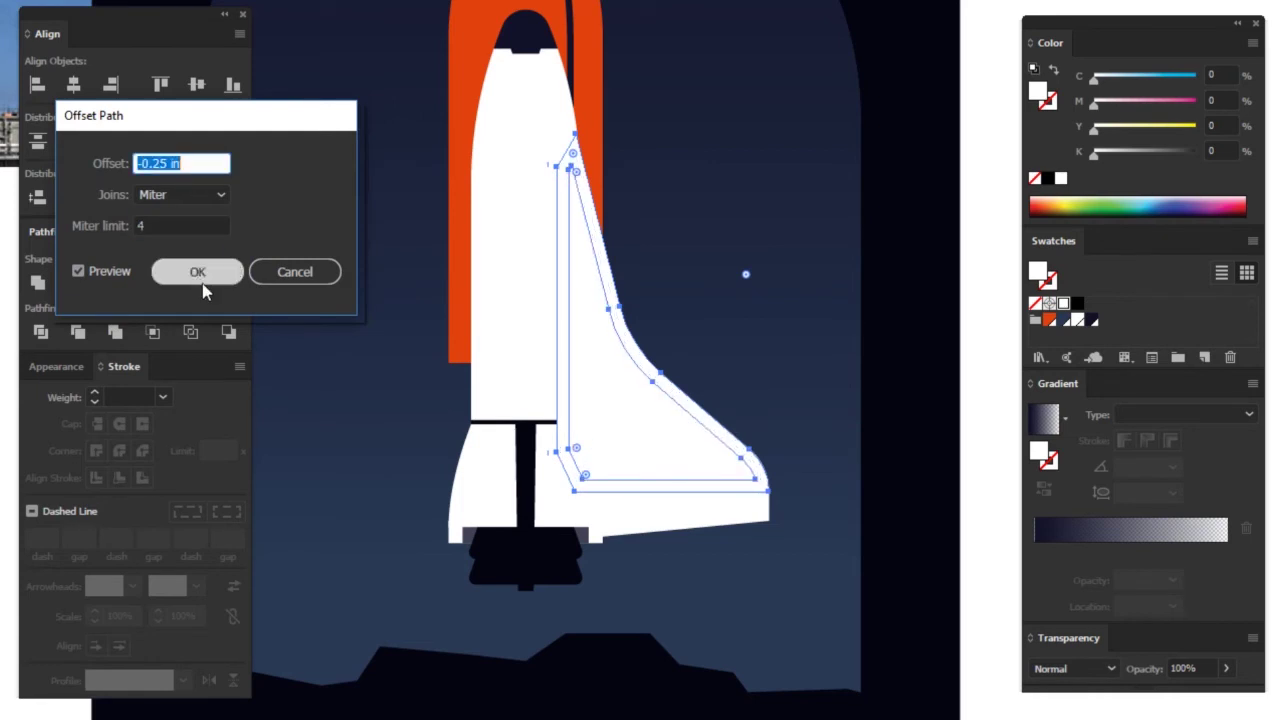
{"action": "left_click", "coordinate": [200, 274]}
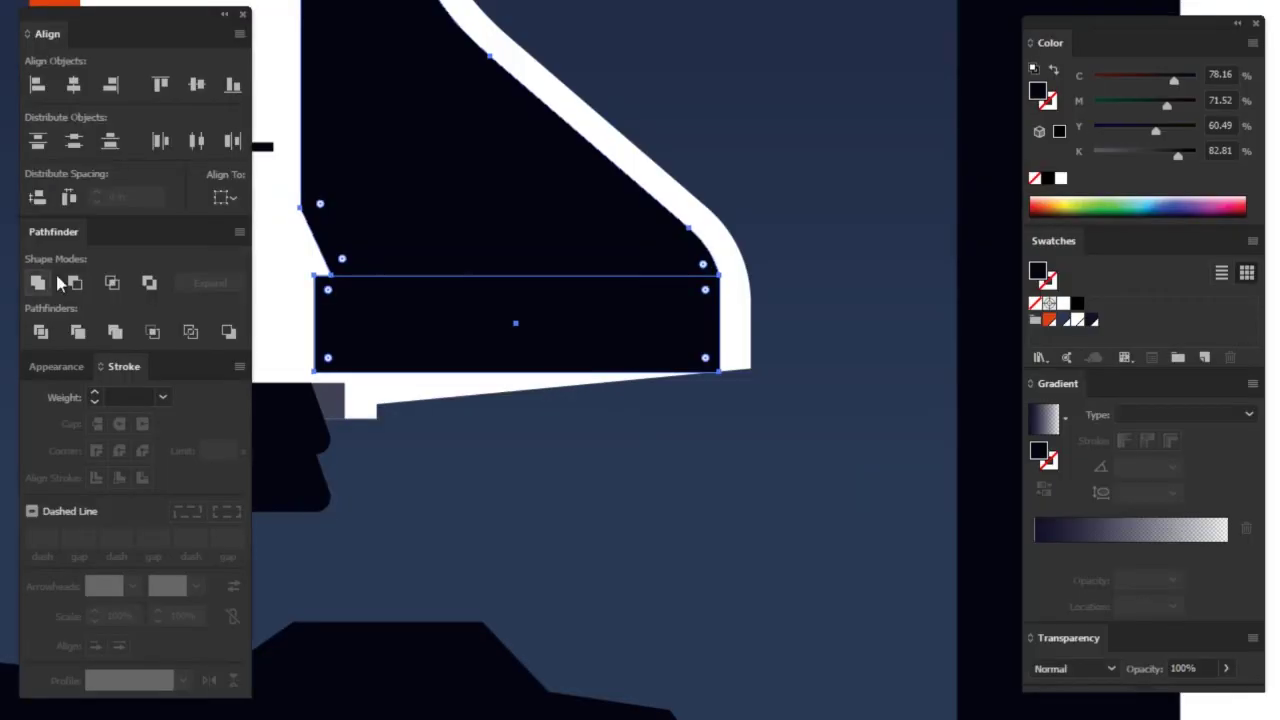
{"action": "left_click", "coordinate": [73, 283]}
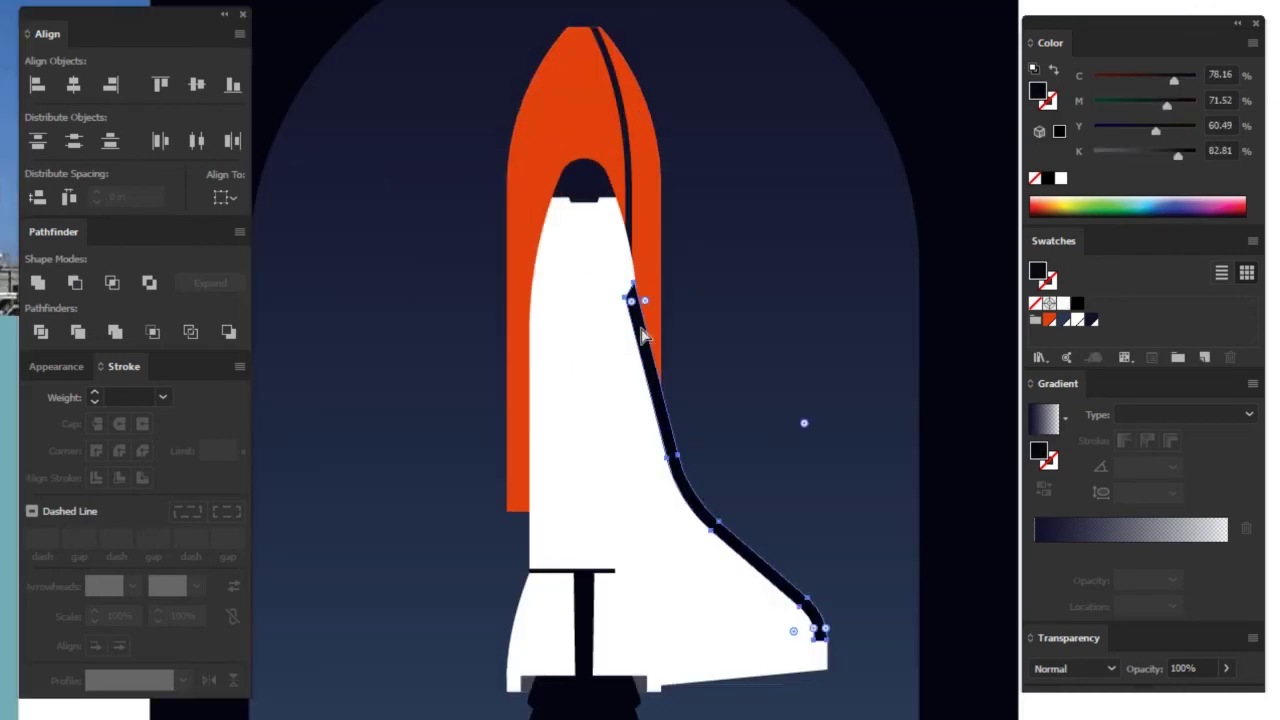
- Select all the shuttle parts together with a marquee, leaving out the background arch
{"action": "left_click", "coordinate": [652, 409]}
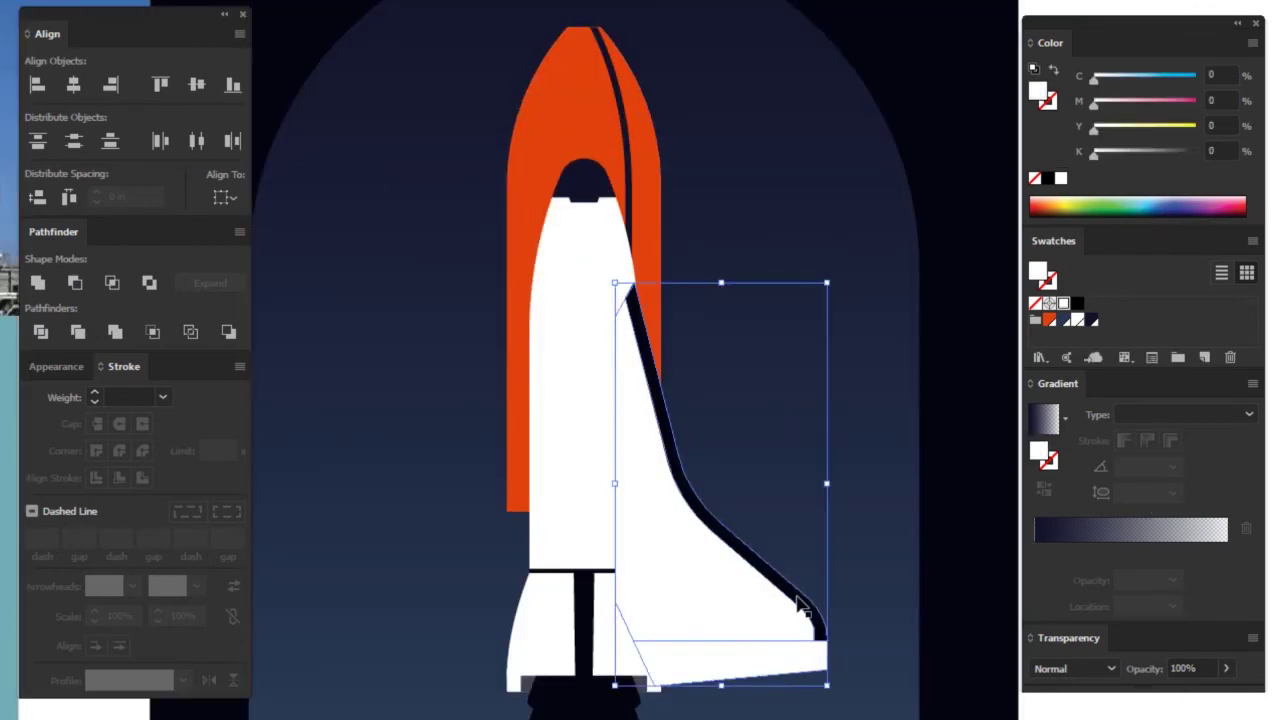
{"action": "left_click", "coordinate": [608, 423]}
{"action": "left_click", "coordinate": [810, 312]}
{"action": "left_click", "coordinate": [294, 543]}
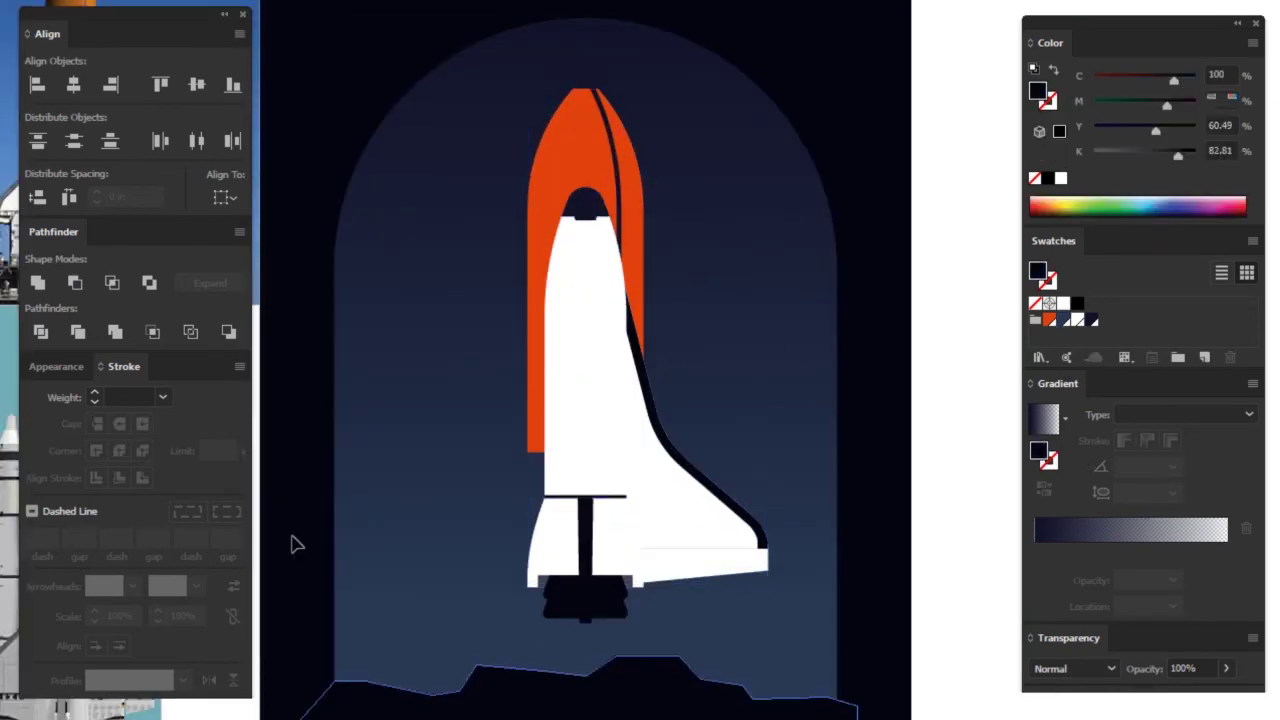
{"action": "left_click_drag", "start_coordinate": [294, 543], "coordinate": [700, 629]}
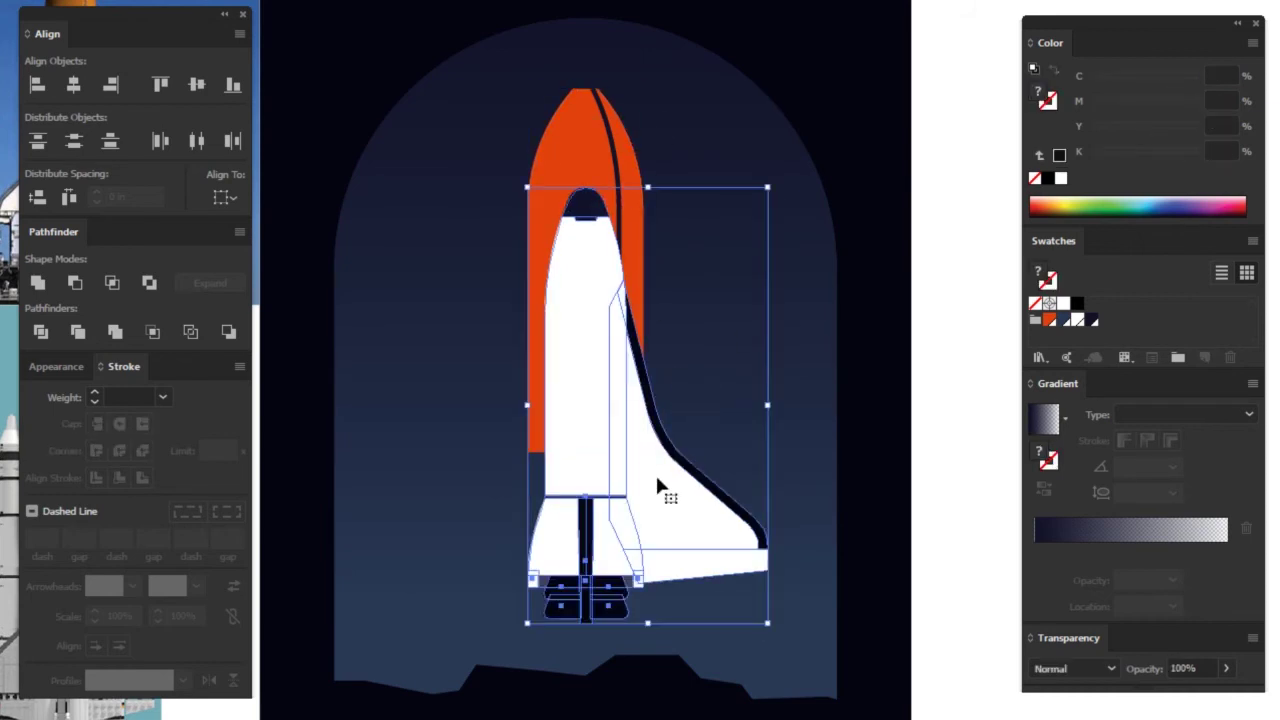
{"action": "key", "text": "Tab"}
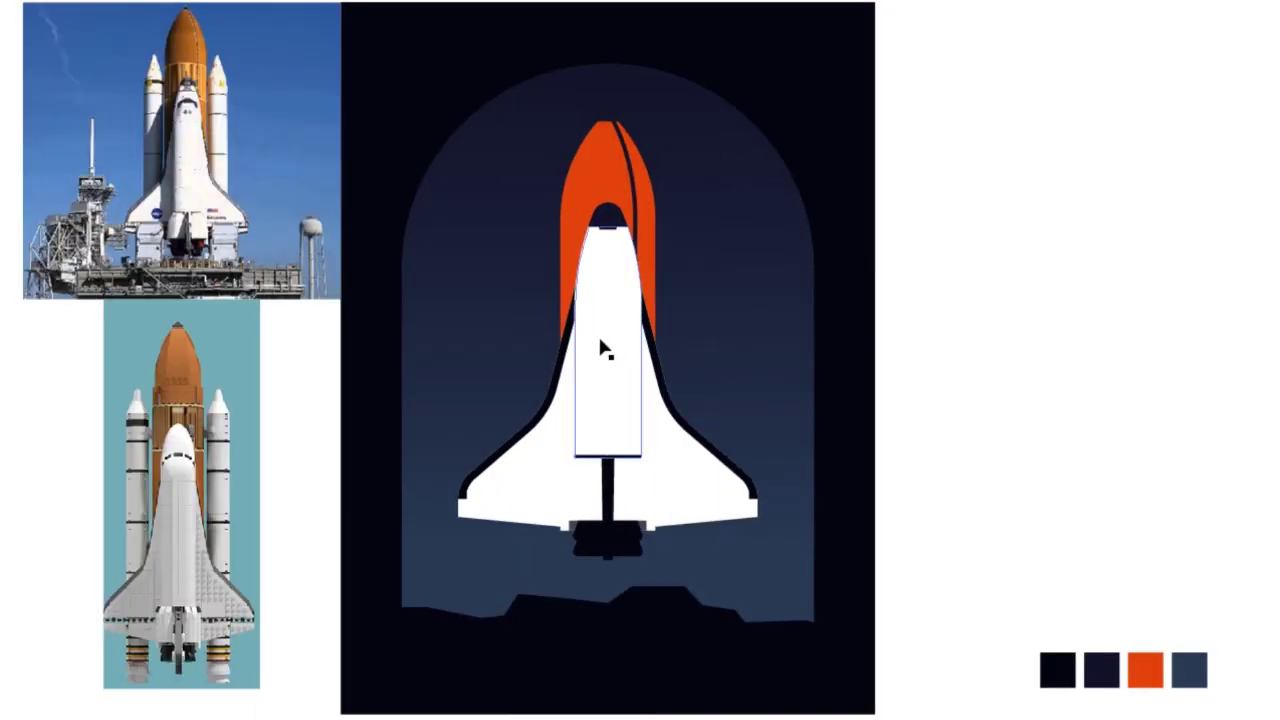
- Inside the shuttle group, fill the left wing with the grey of the body stripe
{"action": "double_click", "coordinate": [600, 348]}
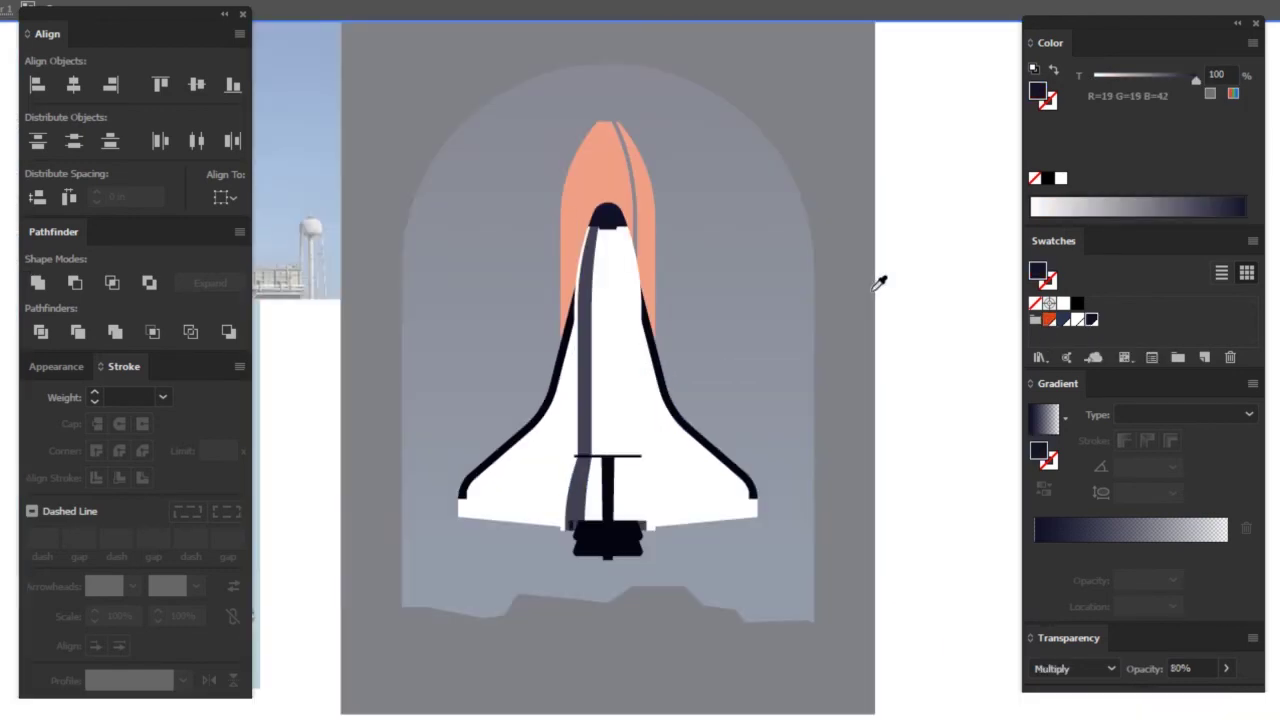
{"action": "left_click", "coordinate": [592, 395]}
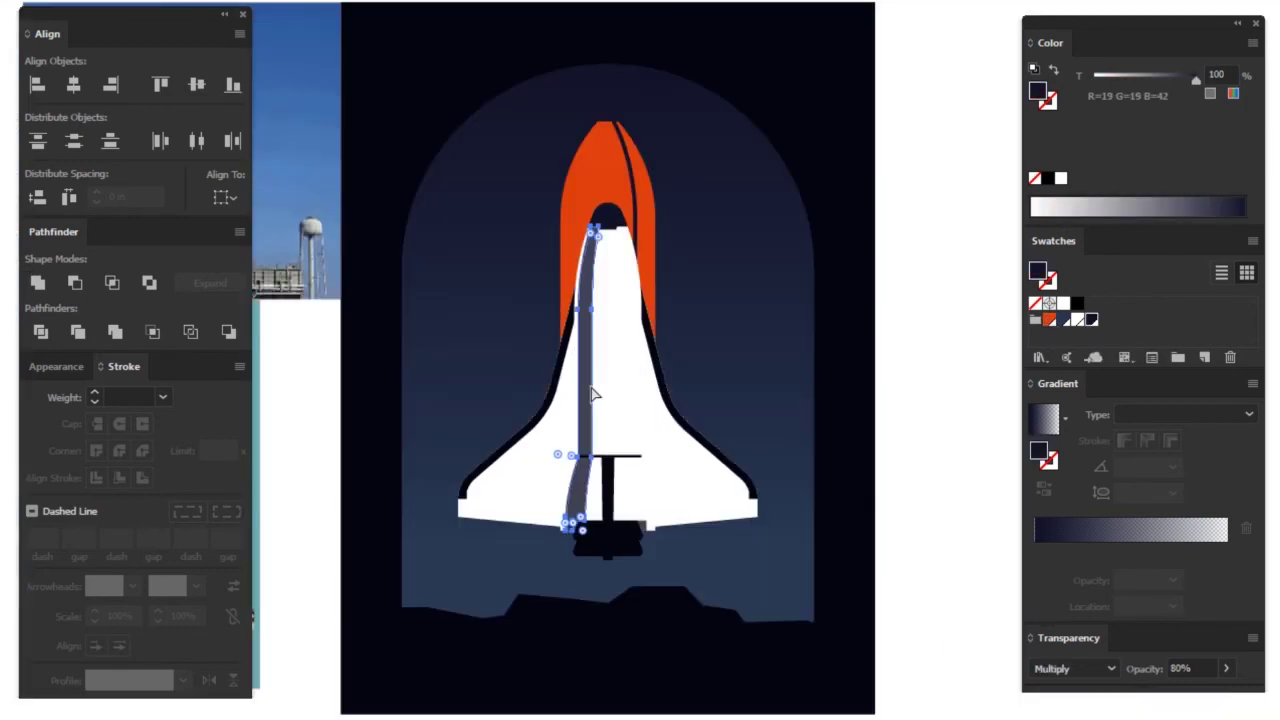
{"action": "left_click", "coordinate": [560, 431]}
{"action": "left_click", "coordinate": [573, 453]}
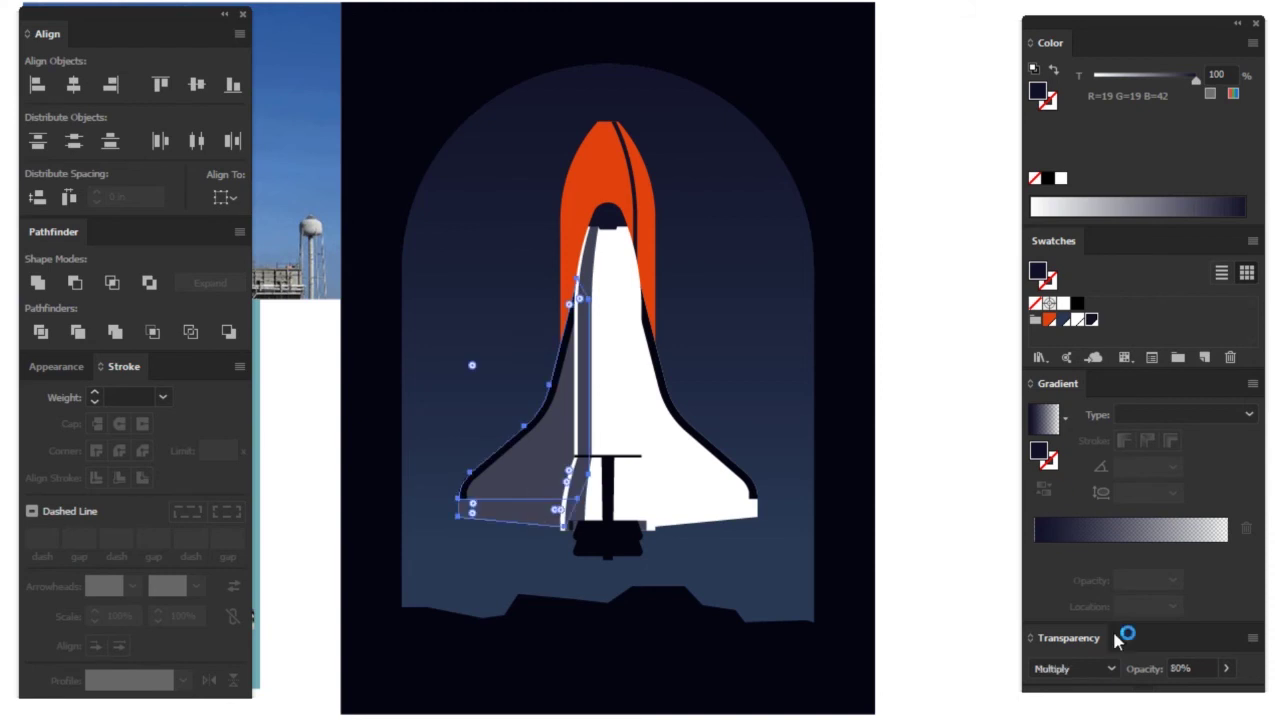
{"action": "left_click", "coordinate": [929, 394]}
{"action": "key", "text": "Tab"}
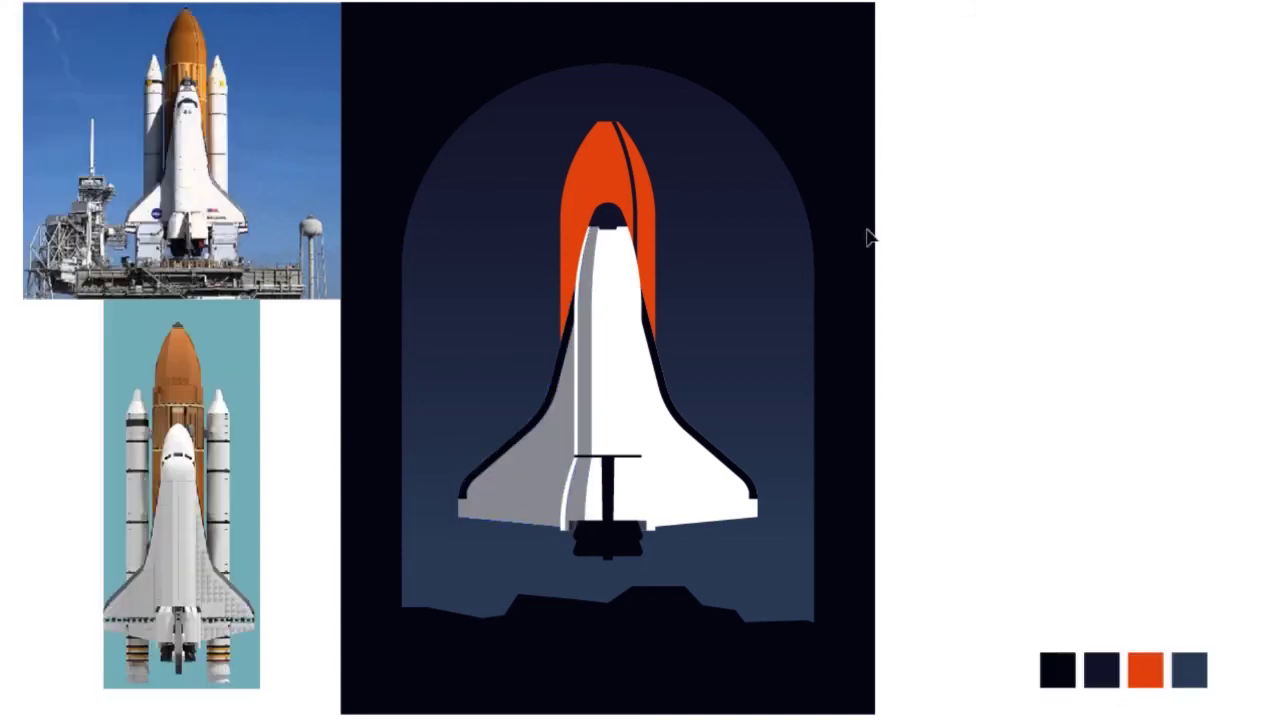
- Trim the wing path and white highlight strip with Pathfinder Trim to remove overlaps
{"action": "double_click", "coordinate": [620, 460]}
{"action": "scroll", "coordinate": [630, 490], "scroll_direction": "up", "scroll_amount": 5}
{"action": "key", "text": "Tab"}
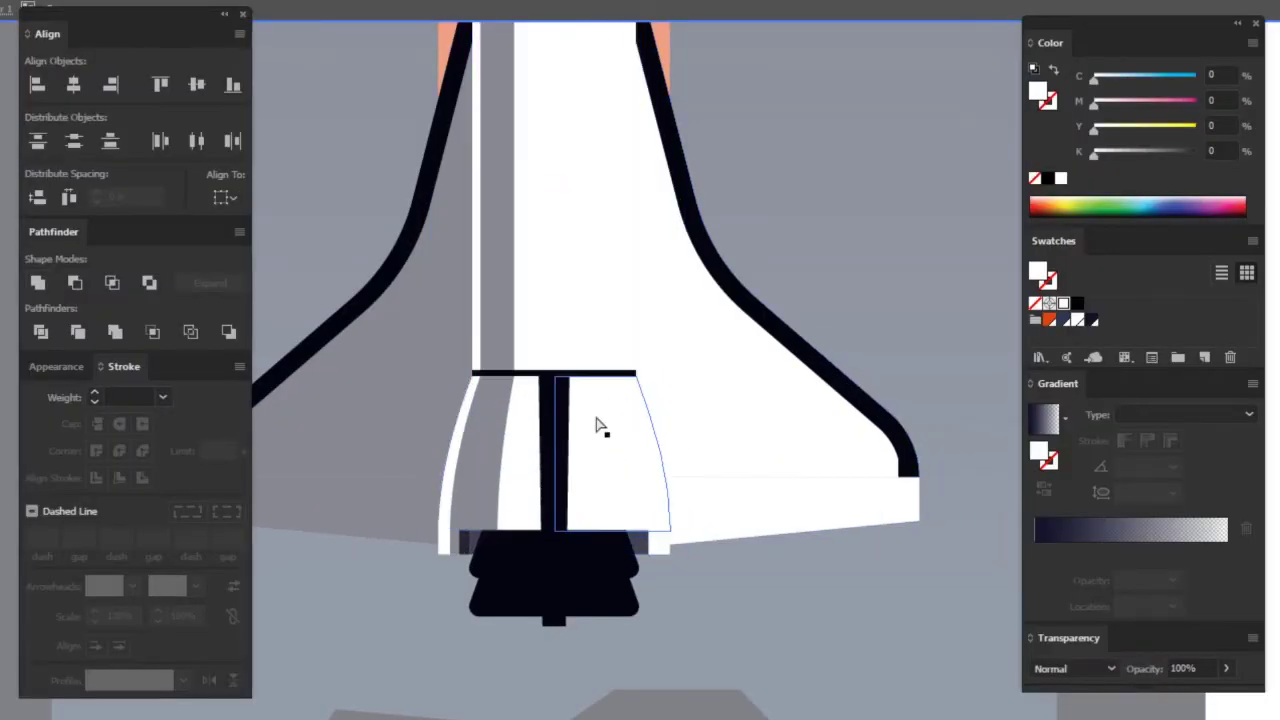
{"action": "scroll", "coordinate": [900, 400], "scroll_direction": "up", "scroll_amount": 2}
{"action": "left_click", "coordinate": [748, 634]}
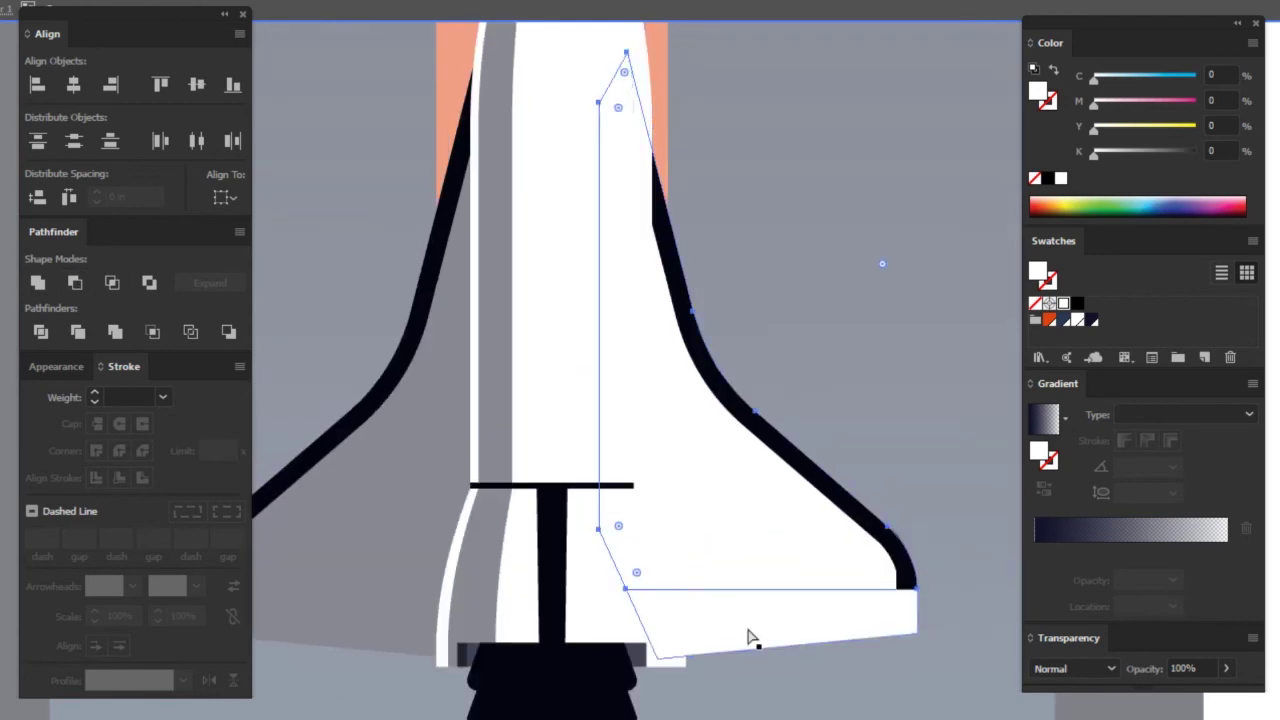
{"action": "left_click", "coordinate": [674, 650], "text": "shift"}
{"action": "left_click", "coordinate": [80, 336]}
{"action": "key", "text": "ctrl+0"}
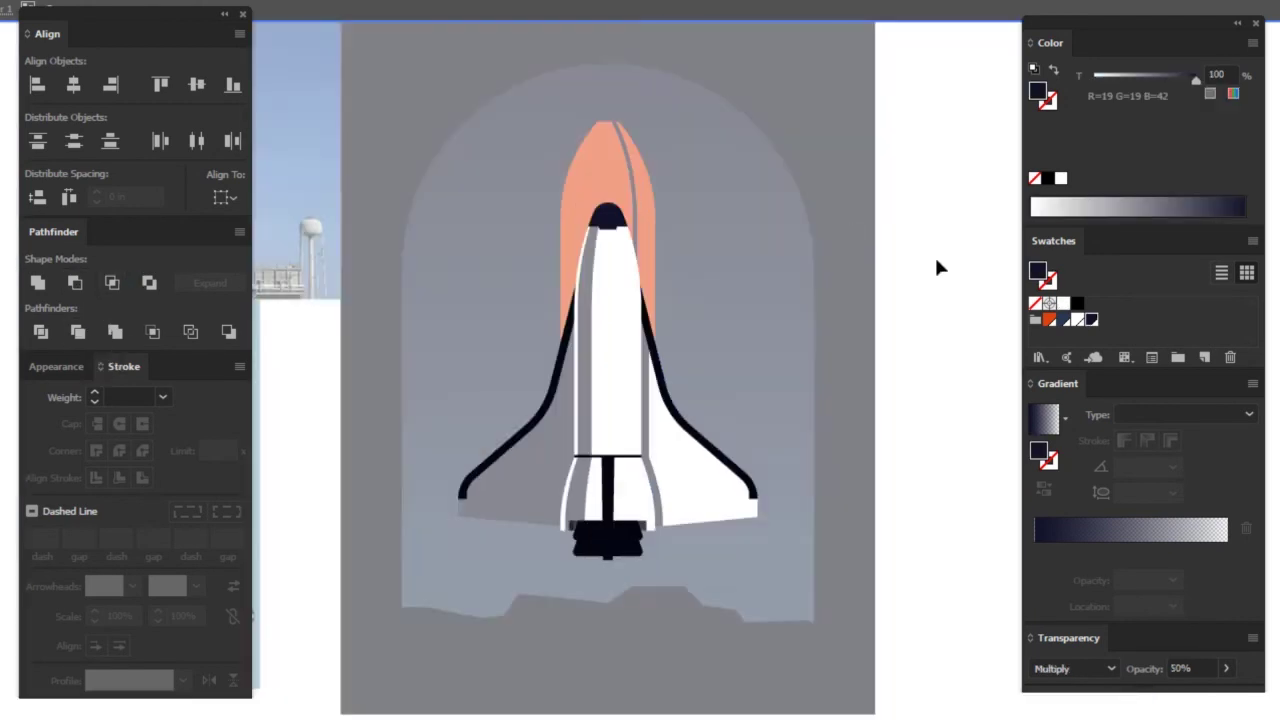
{"action": "key", "text": "Escape"}
{"action": "double_click", "coordinate": [660, 517]}
{"action": "scroll", "coordinate": [660, 517], "scroll_direction": "up", "scroll_amount": 5}
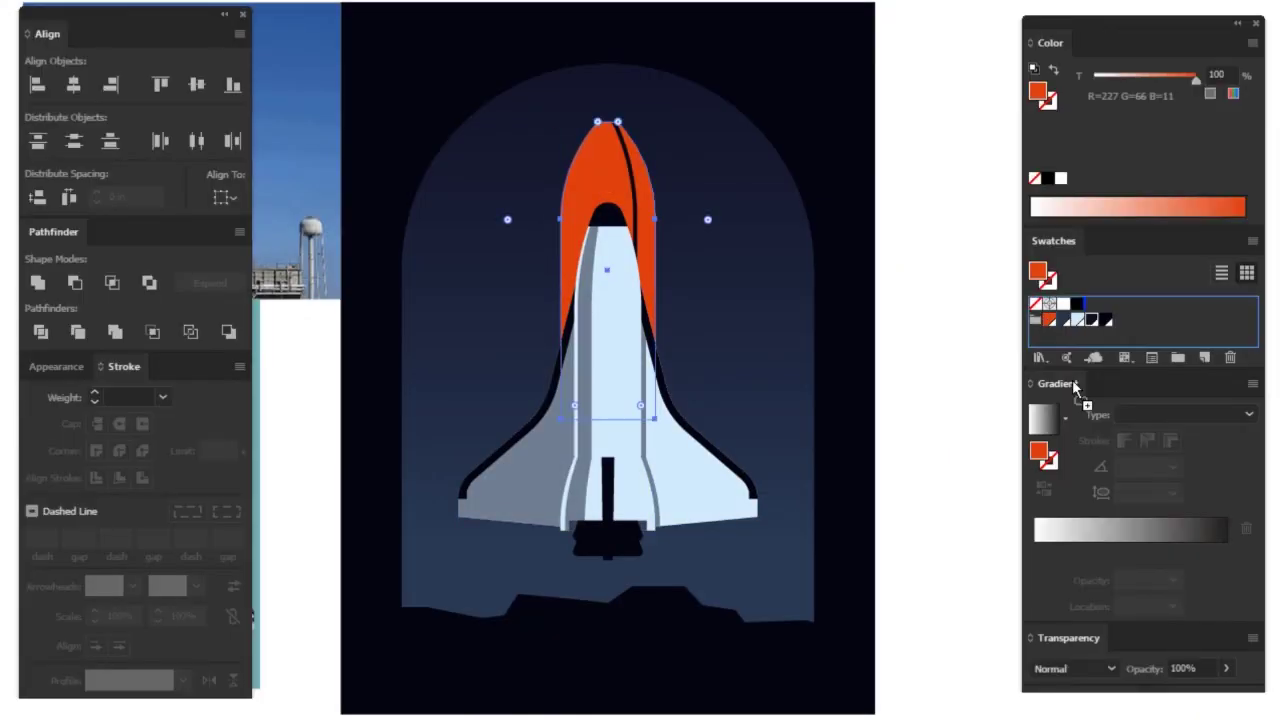
- Shade the nose with a dark-to-transparent gradient in Multiply mode
{"action": "left_click", "coordinate": [1043, 418]}
{"action": "left_click", "coordinate": [1073, 668]}
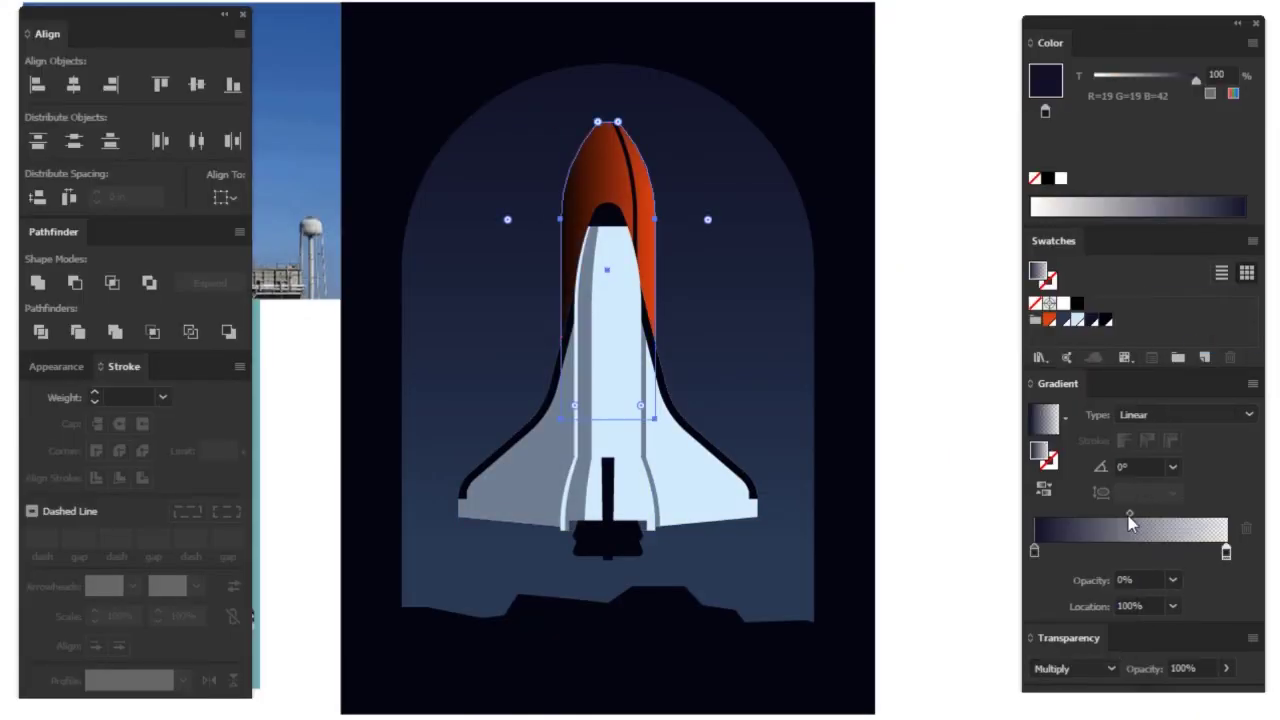
{"action": "left_click", "coordinate": [751, 291]}
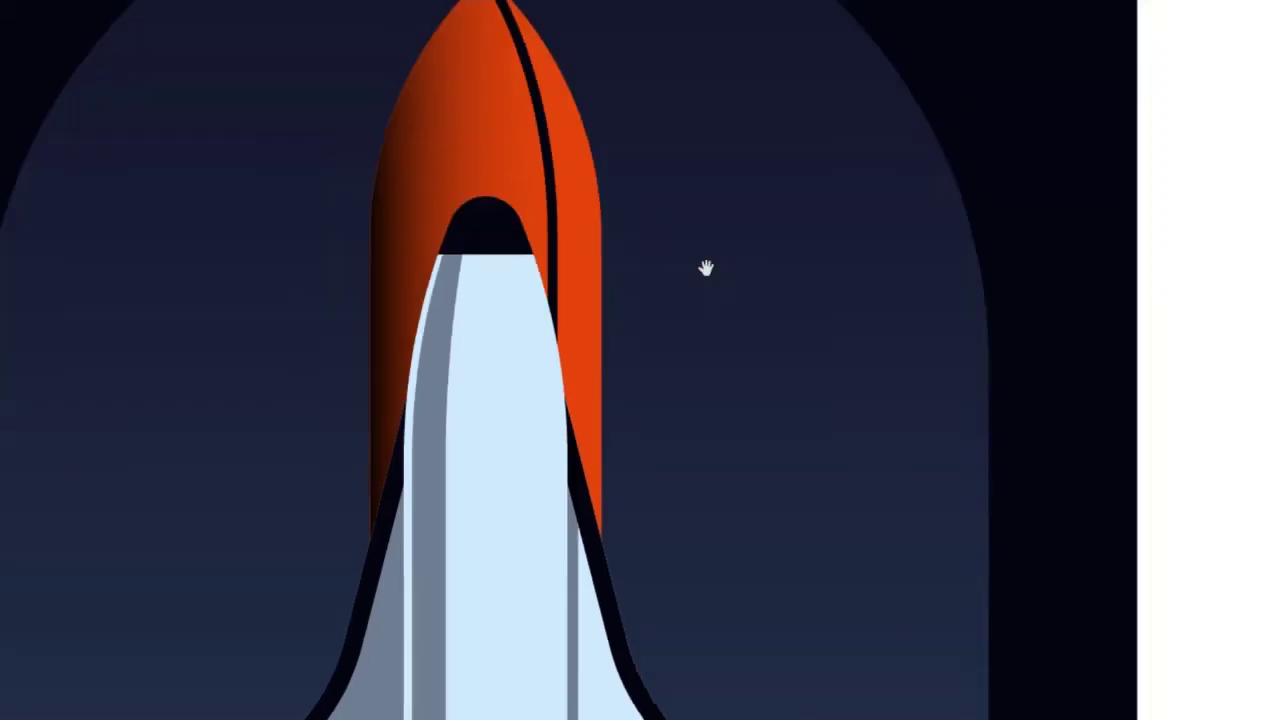
- Draw a vertical line and repeat it into 16 evenly spaced, grouped lines
{"action": "left_click_drag", "start_coordinate": [688, 208], "coordinate": [694, 489]}
{"action": "key", "text": "Tab"}
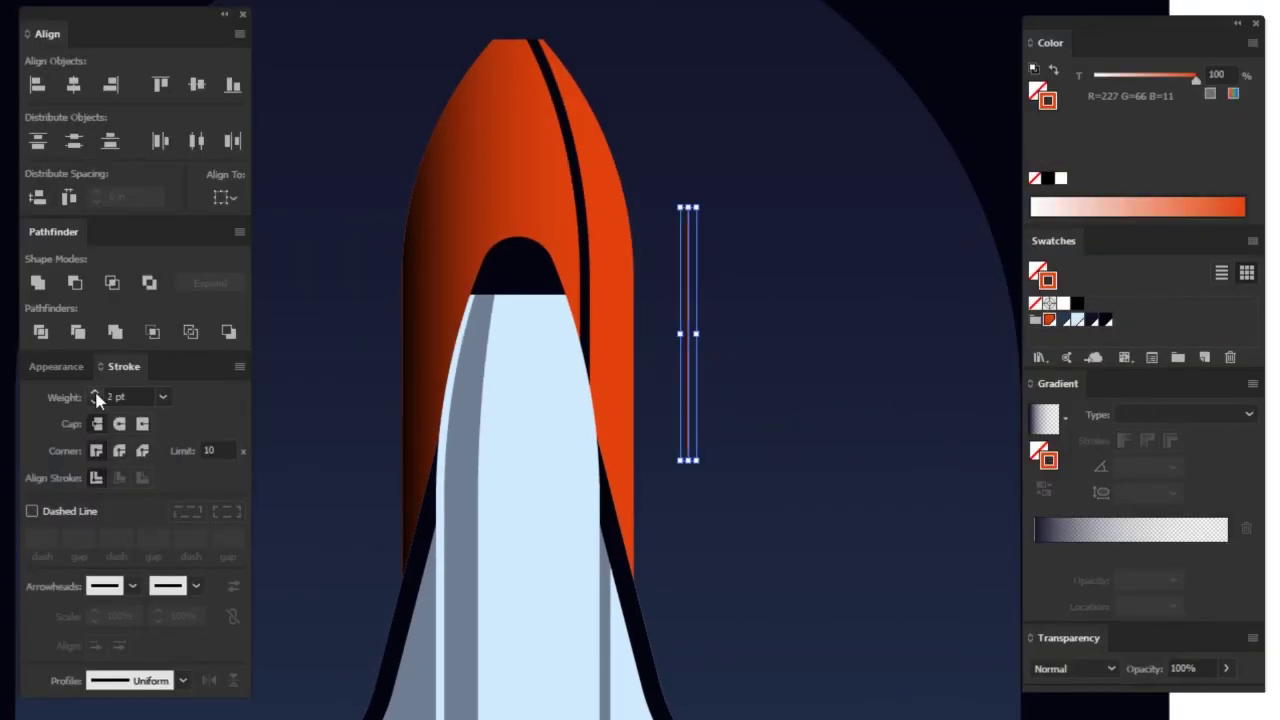
{"action": "key", "text": "Tab"}
{"action": "key", "text": "ctrl+d"}
{"action": "key", "text": "ctrl+d"}
{"action": "key", "text": "ctrl+d"}
{"action": "key", "text": "ctrl+z"}
{"action": "key", "text": "ctrl+z"}
{"action": "key", "text": "ctrl+z"}
{"action": "left_click_drag", "start_coordinate": [707, 387], "coordinate": [723, 387]}
{"action": "key", "text": "ctrl+d"}
{"action": "key", "text": "ctrl+d"}
{"action": "key", "text": "ctrl+d"}
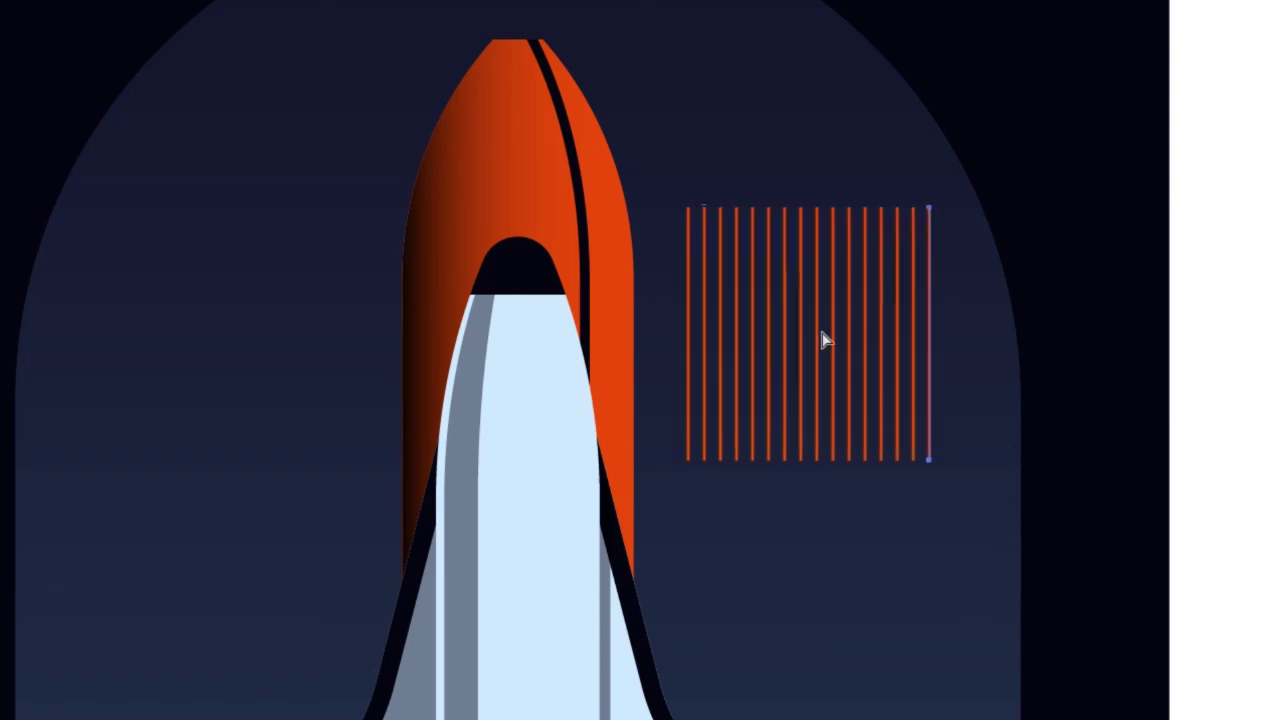
{"action": "key", "text": "Tab"}
- Move the line grid onto the tank, clip it inside the nose shape, and stretch it upward
{"action": "mouse_move", "coordinate": [930, 208]}
{"action": "left_mouse_down"}
{"action": "mouse_move", "coordinate": [634, 208]}
{"action": "mouse_move", "coordinate": [523, 449]}
{"action": "left_mouse_up"}
{"action": "key", "text": "slash"}
{"action": "left_click", "coordinate": [585, 215]}
{"action": "key", "text": "ctrl+z"}
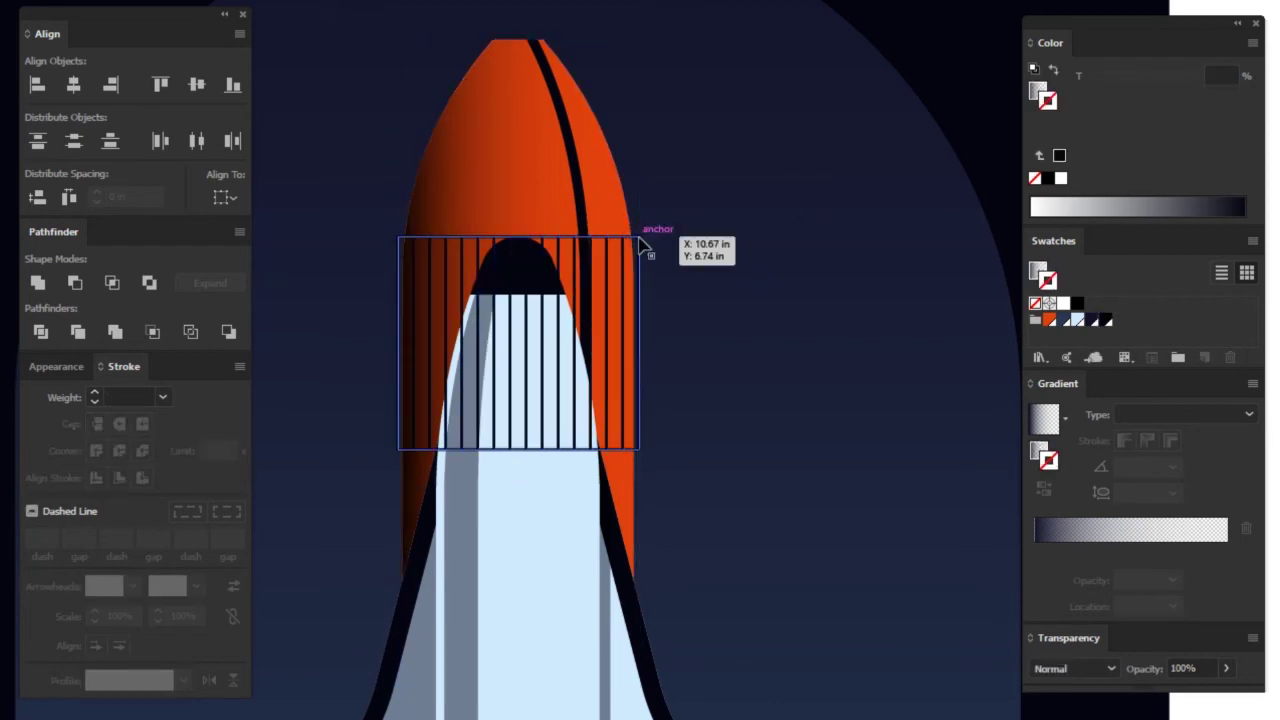
{"action": "left_click_drag", "start_coordinate": [637, 237], "coordinate": [637, 214]}
{"action": "left_click", "coordinate": [843, 157]}
- Save the small dot artwork as a new dotted Pattern Brush
{"action": "key", "text": "Tab"}
{"action": "key", "text": "ctrl+0"}
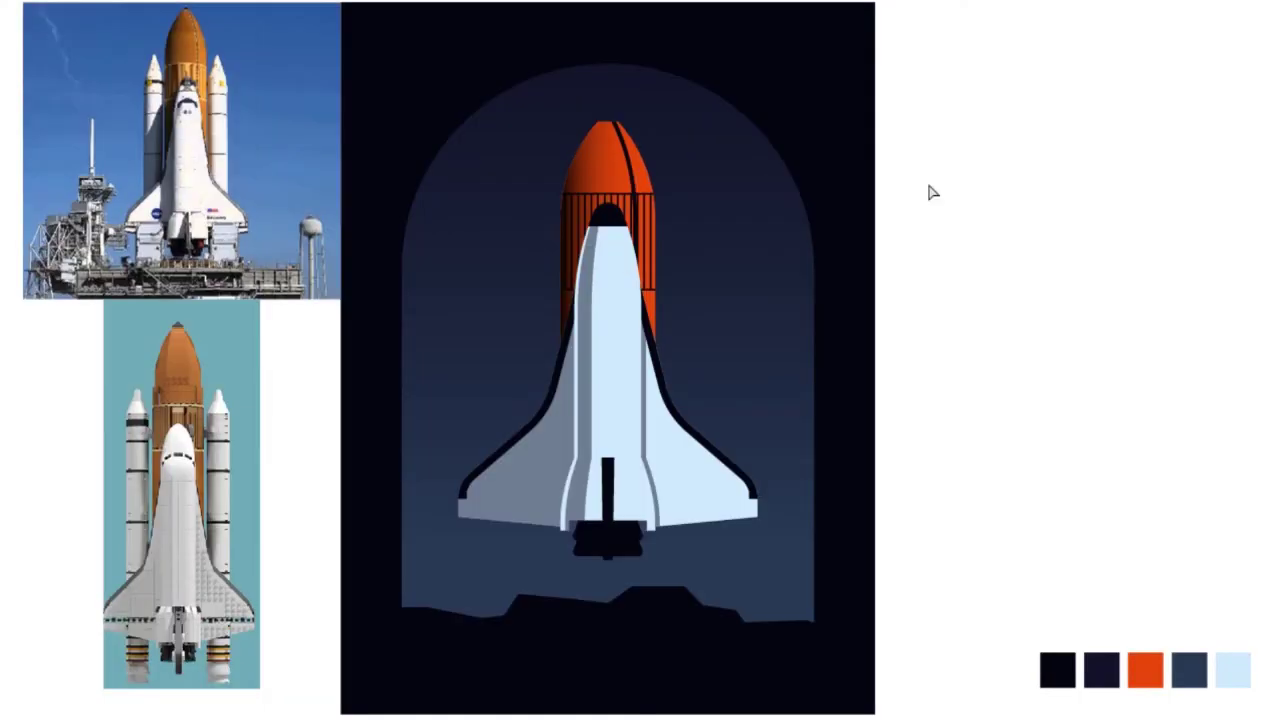
{"action": "scroll", "coordinate": [613, 192], "scroll_direction": "up", "scroll_amount": 3}
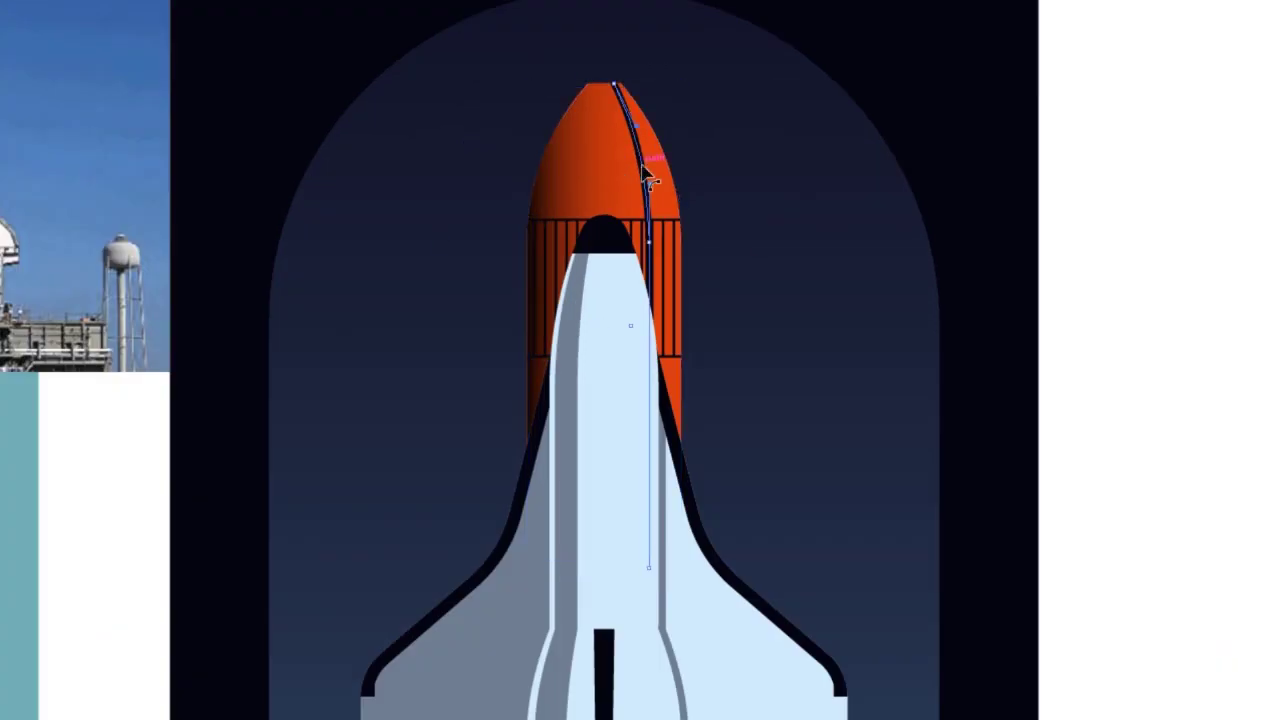
{"action": "scroll", "coordinate": [645, 200], "scroll_direction": "up", "scroll_amount": 3}
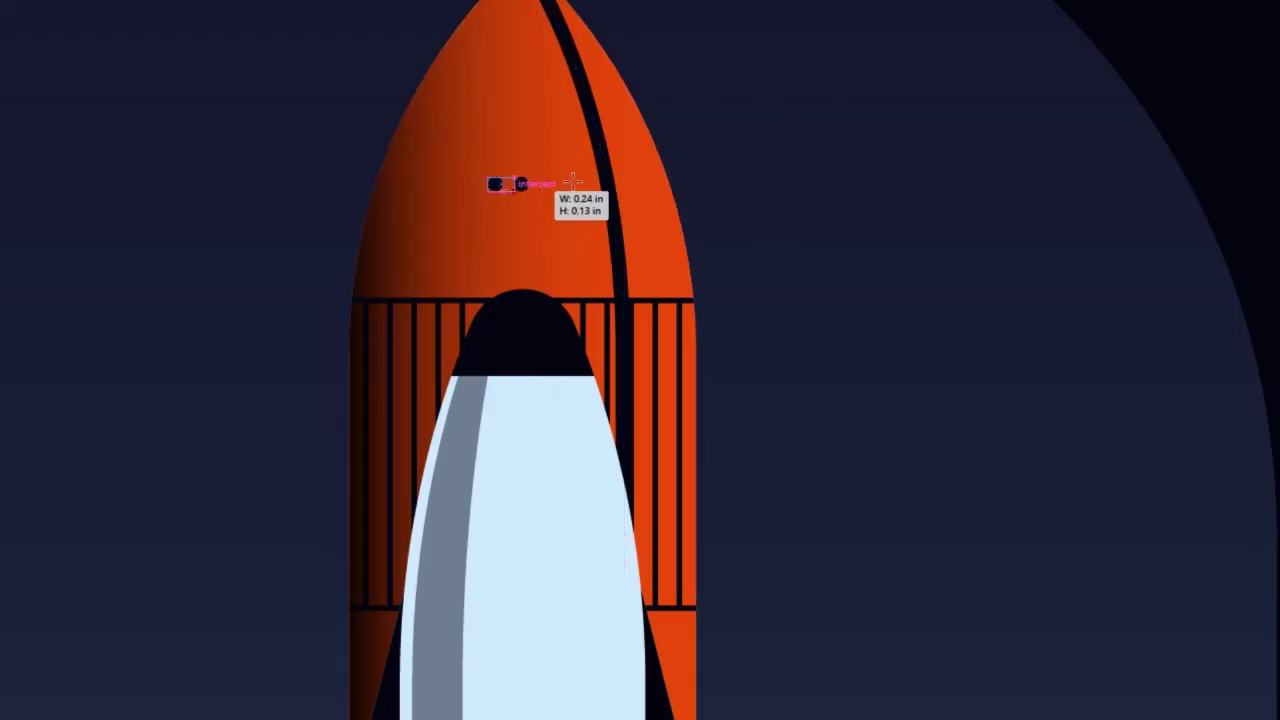
{"action": "key", "text": "Tab"}
{"action": "key", "text": "Tab"}
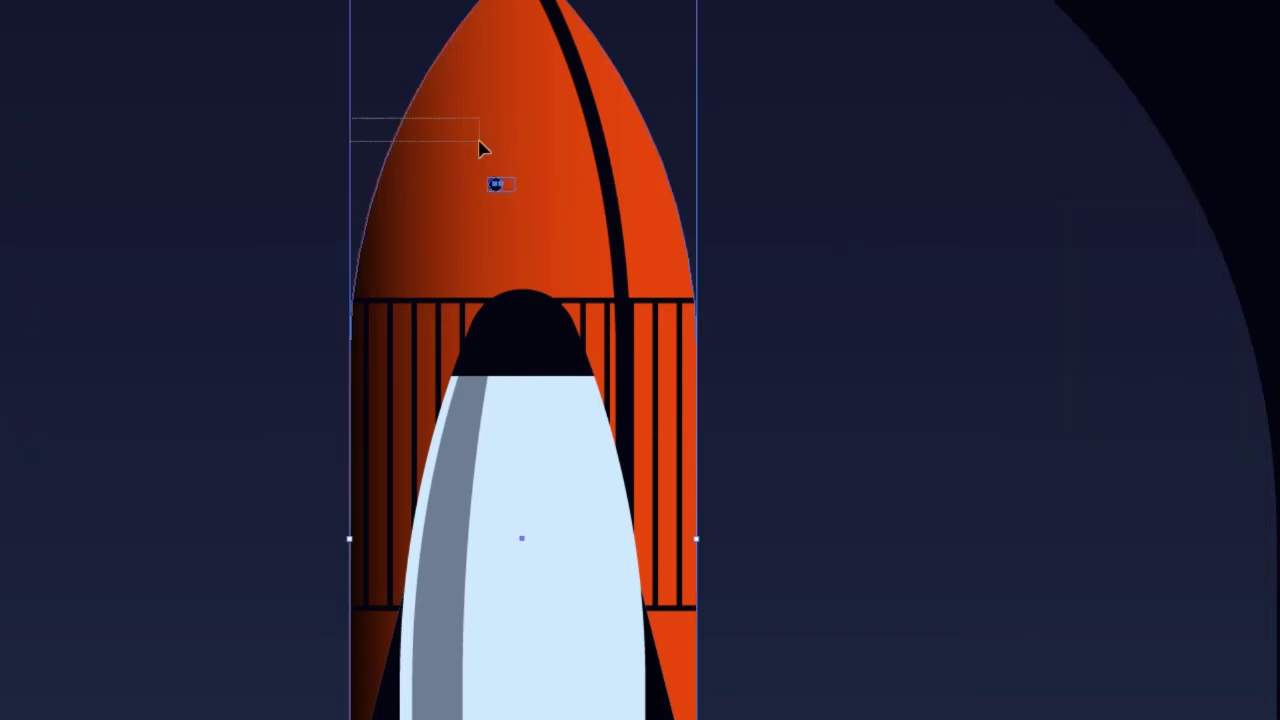
{"action": "key", "text": "alt+w"}
{"action": "scroll", "coordinate": [450, 200], "scroll_direction": "up", "scroll_amount": 5}
{"action": "left_click", "coordinate": [394, 54]}
{"action": "left_click", "coordinate": [771, 263]}
{"action": "left_click", "coordinate": [229, 291]}
{"action": "left_click", "coordinate": [257, 331]}
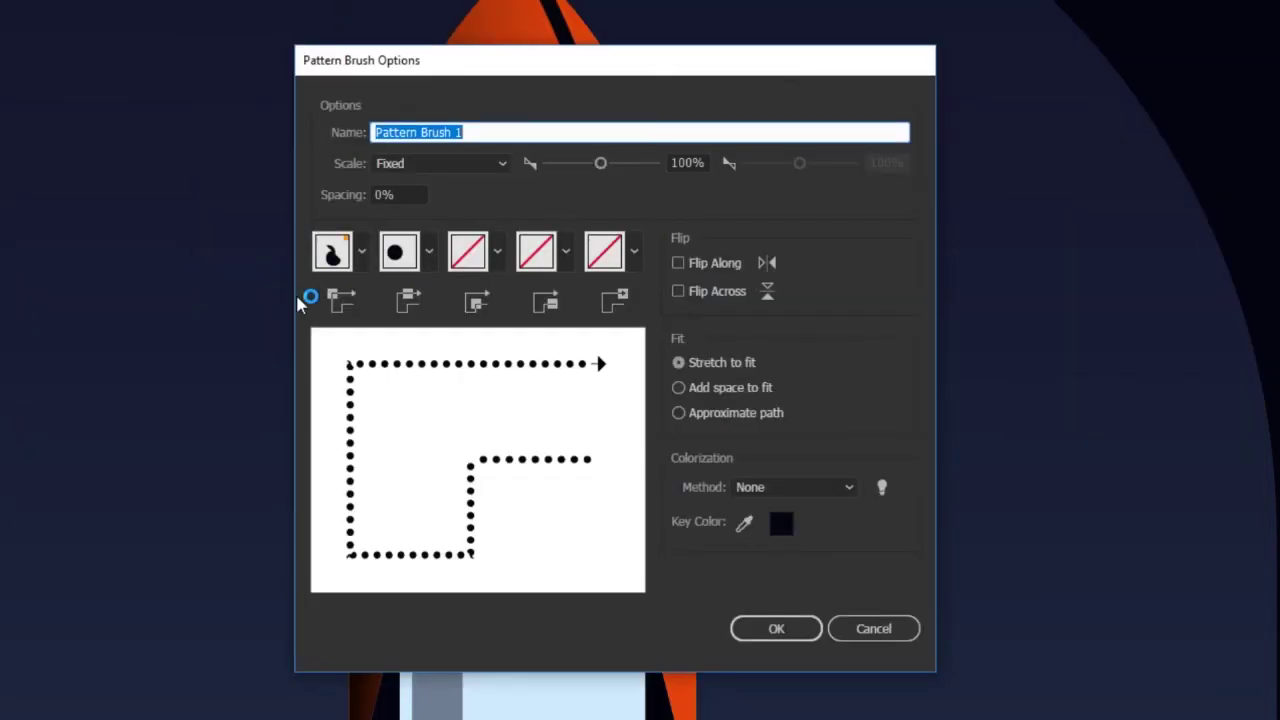
{"action": "left_click", "coordinate": [776, 629]}
- Enter the rocket's clipped group to reach the path along the nose stripe
{"action": "double_click", "coordinate": [614, 225]}
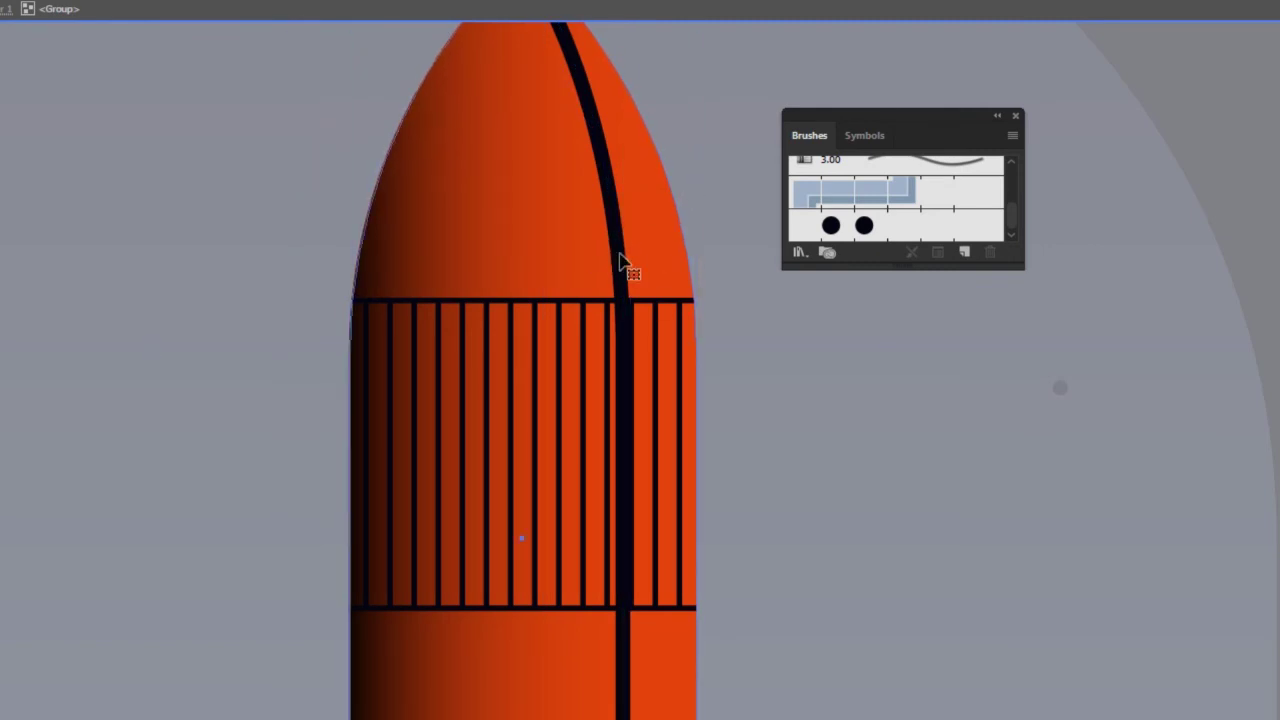
{"action": "key", "text": "Escape"}
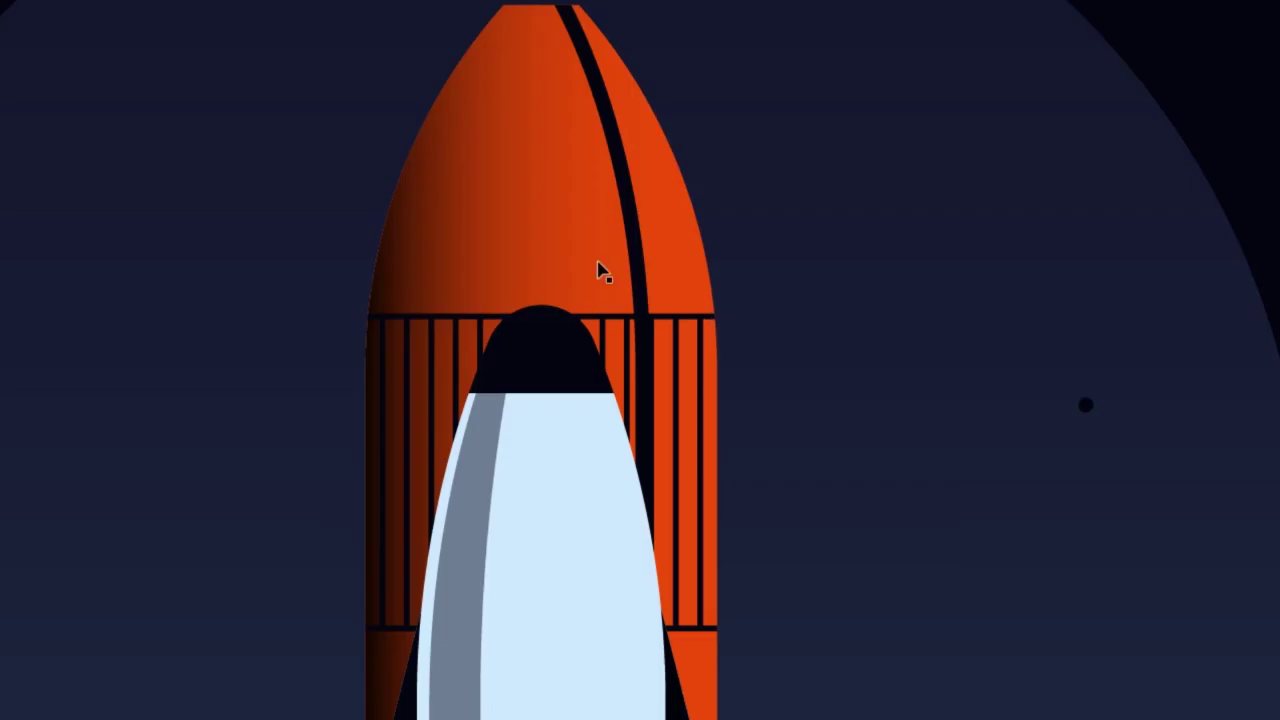
{"action": "double_click", "coordinate": [645, 255]}
{"action": "double_click", "coordinate": [643, 292]}
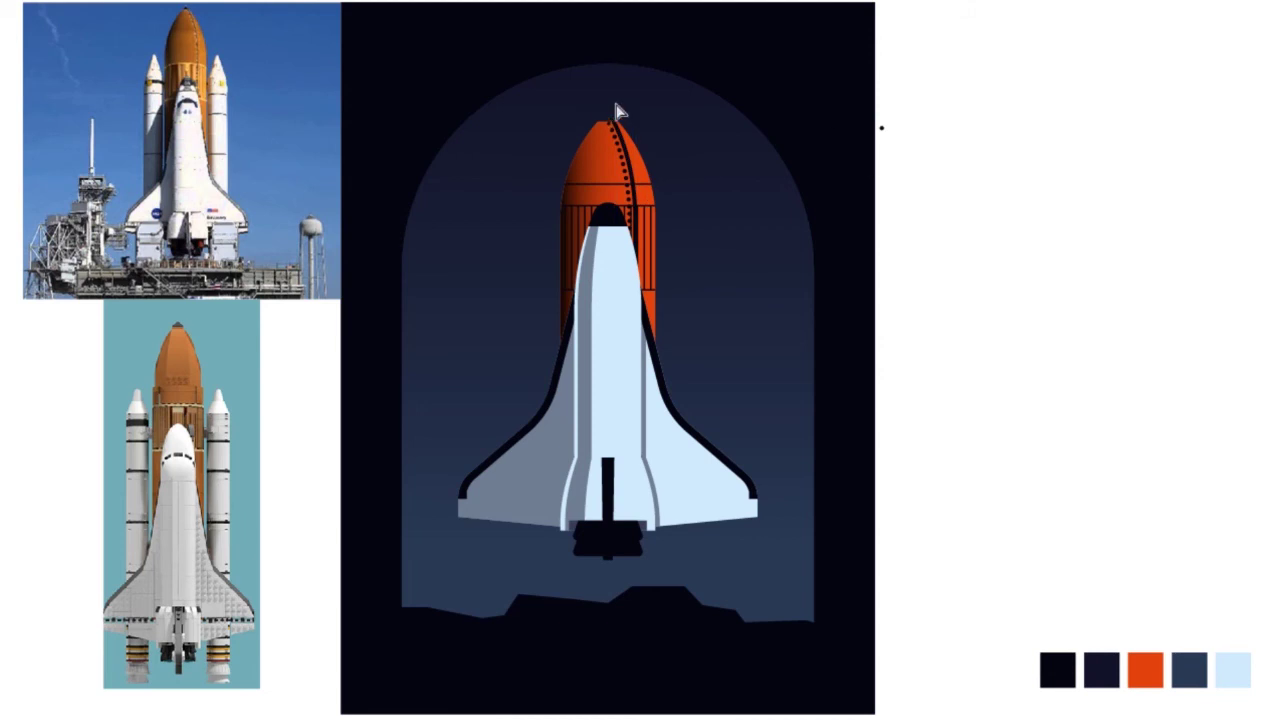
- Fill the small cap atop the tank orange and pull its top up into a point
{"action": "left_click_drag", "start_coordinate": [556, 70], "coordinate": [726, 286]}
{"action": "left_click", "coordinate": [517, 155]}
{"action": "key", "text": "Tab"}
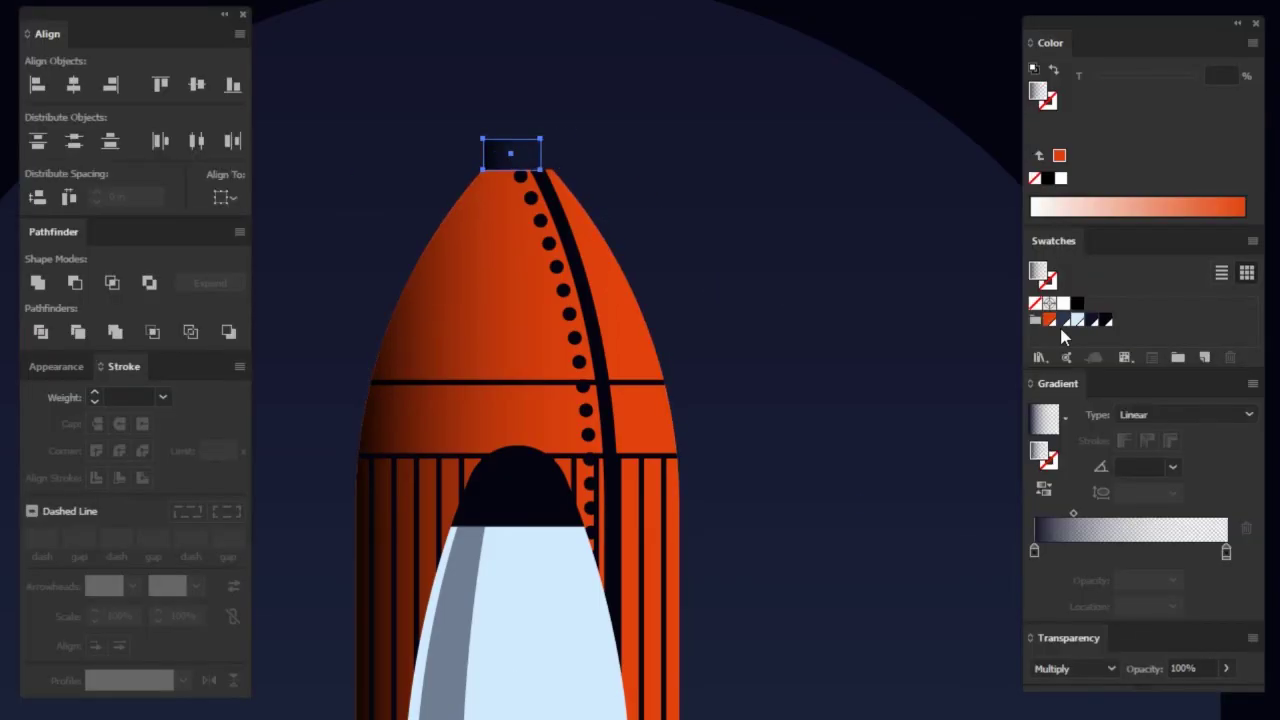
{"action": "left_click", "coordinate": [1059, 324]}
{"action": "key", "text": "Tab"}
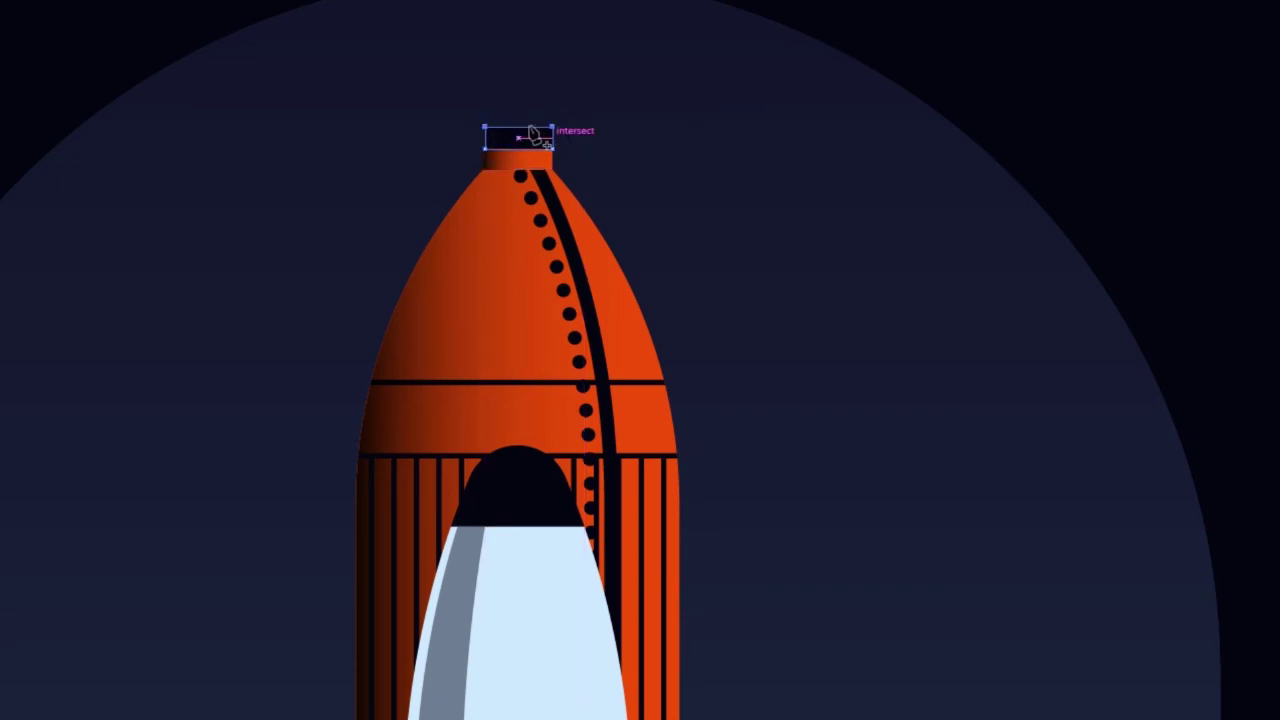
{"action": "left_click_drag", "start_coordinate": [517, 127], "coordinate": [517, 103]}
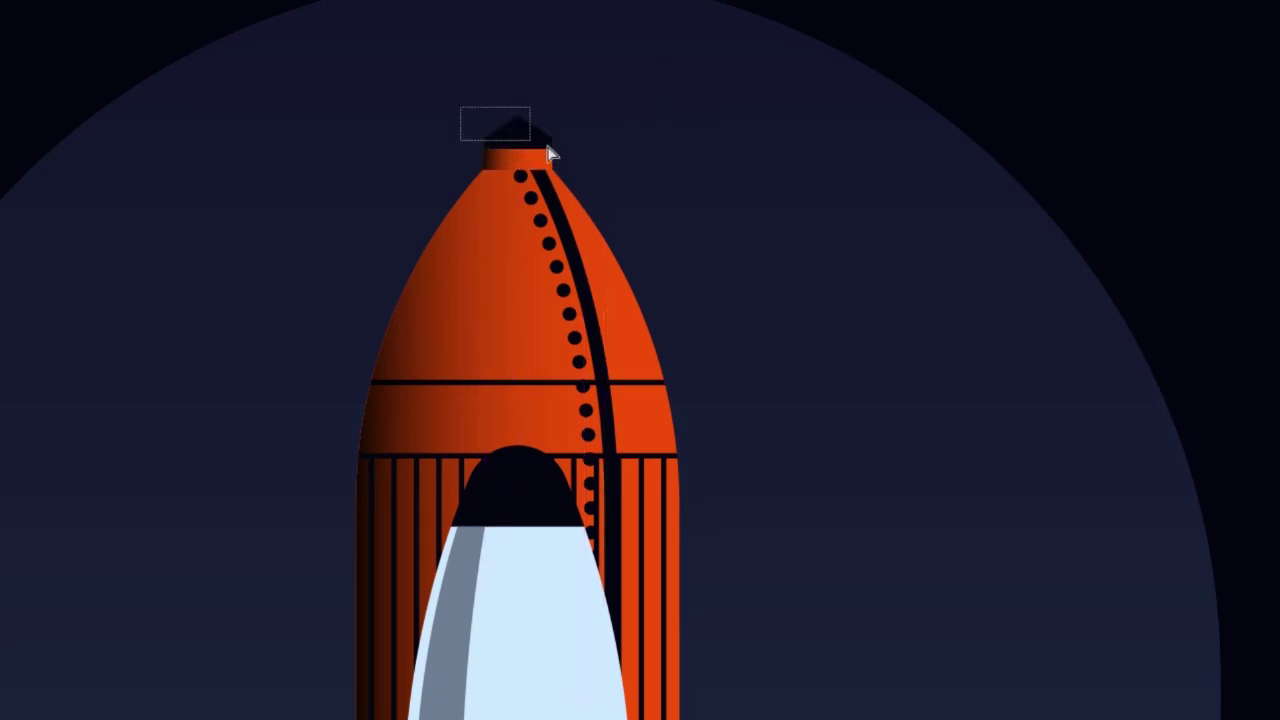
{"action": "key", "text": "v"}
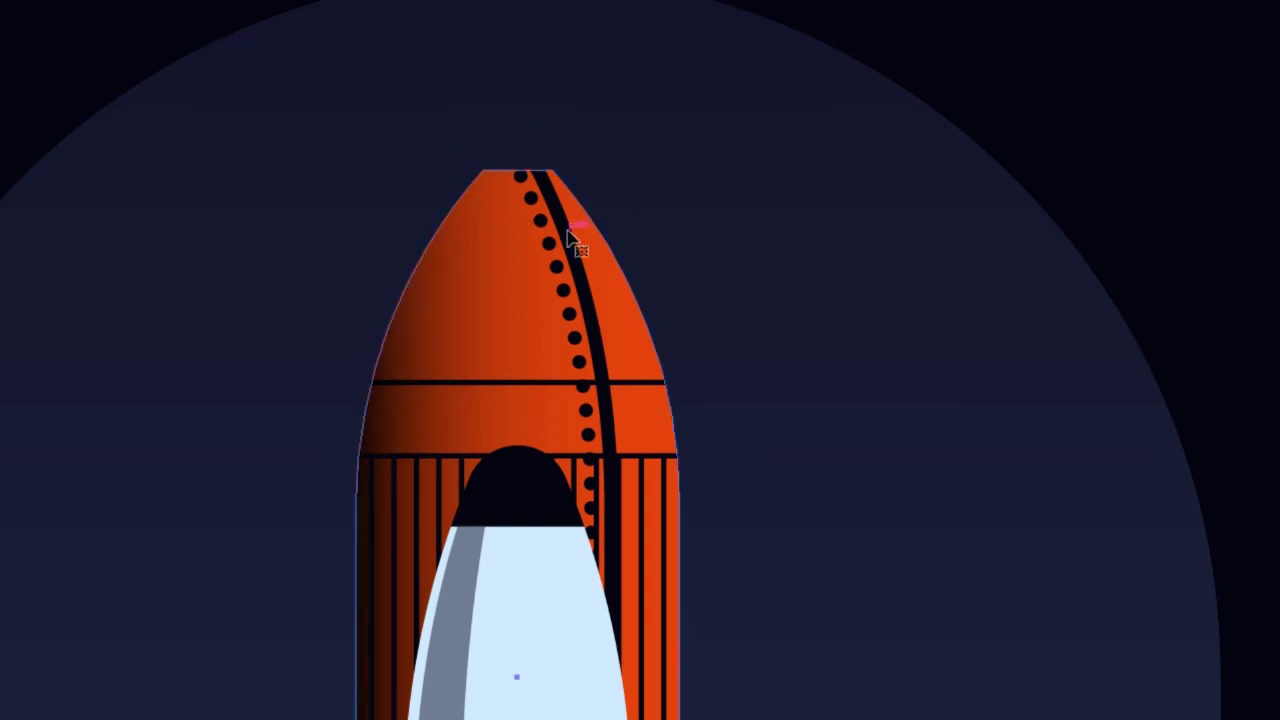
{"action": "scroll", "coordinate": [568, 238], "scroll_direction": "down", "scroll_amount": 10}
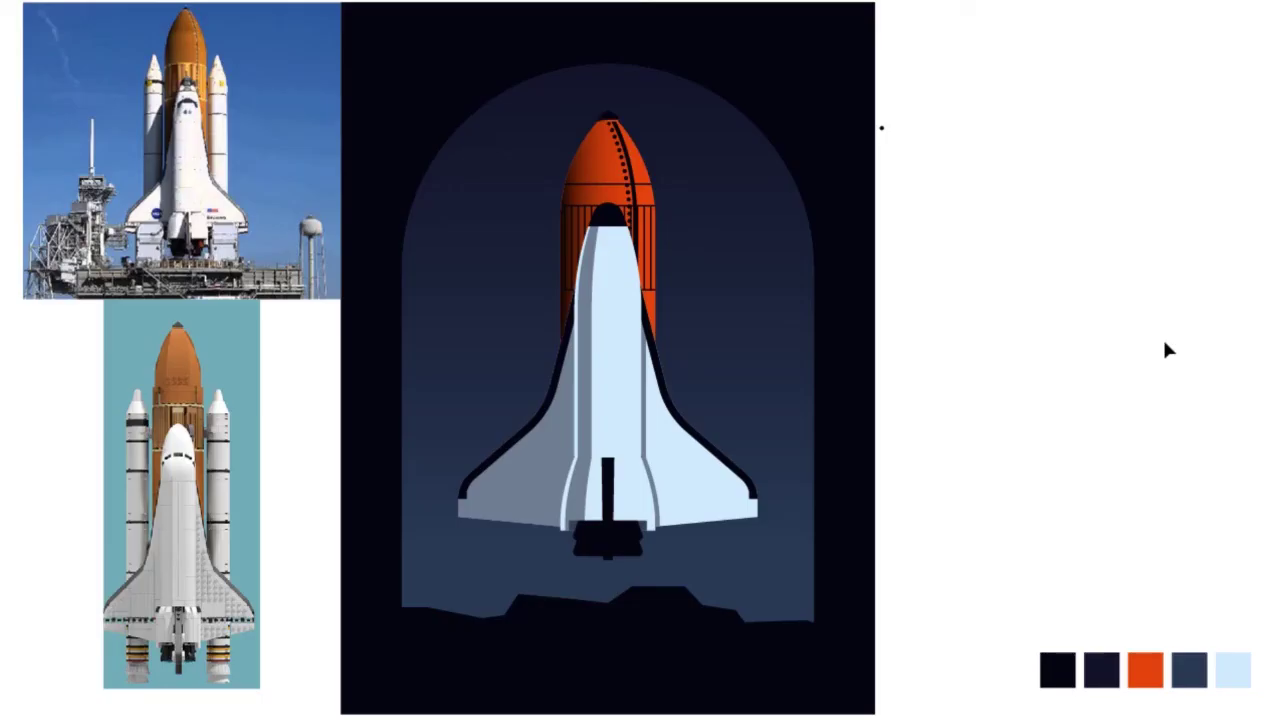
- Copy the small bar into six evenly spaced window bars
{"action": "scroll", "coordinate": [606, 351], "scroll_direction": "up", "scroll_amount": 5}
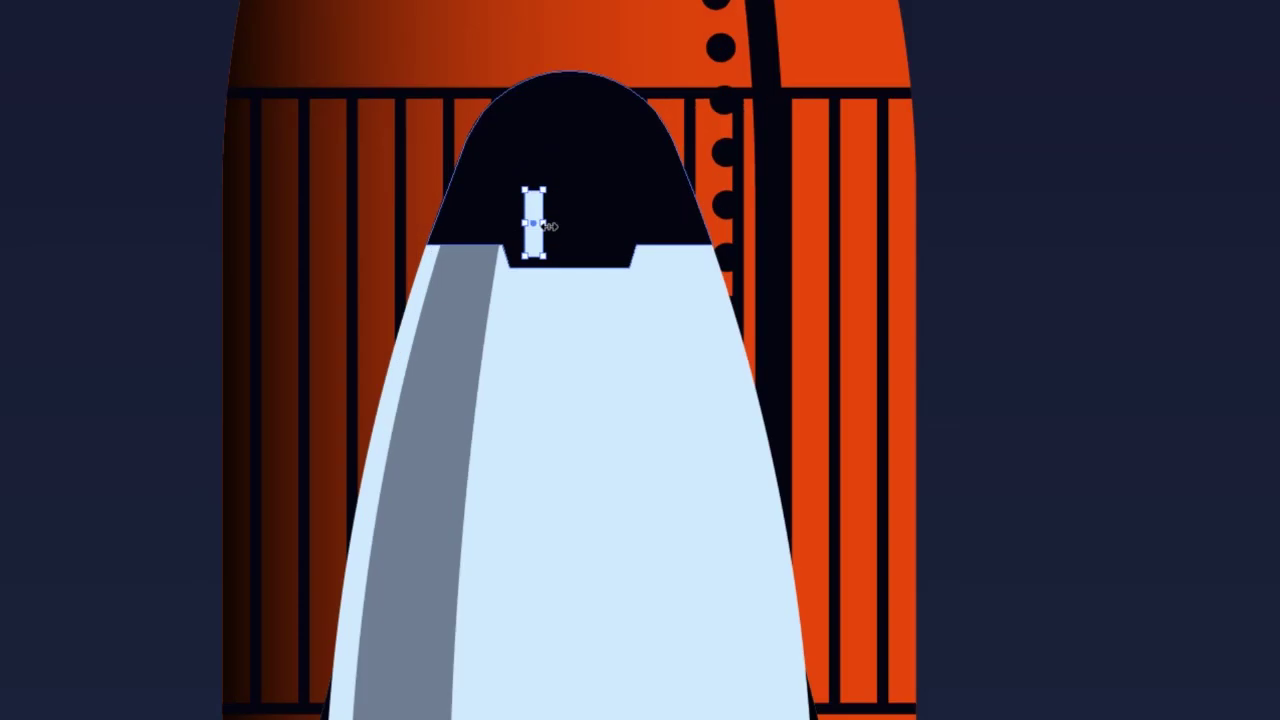
{"action": "left_click_drag", "start_coordinate": [531, 212], "coordinate": [549, 214]}
{"action": "key", "text": "ctrl+d"}
{"action": "key", "text": "ctrl+d"}
{"action": "key", "text": "ctrl+d"}
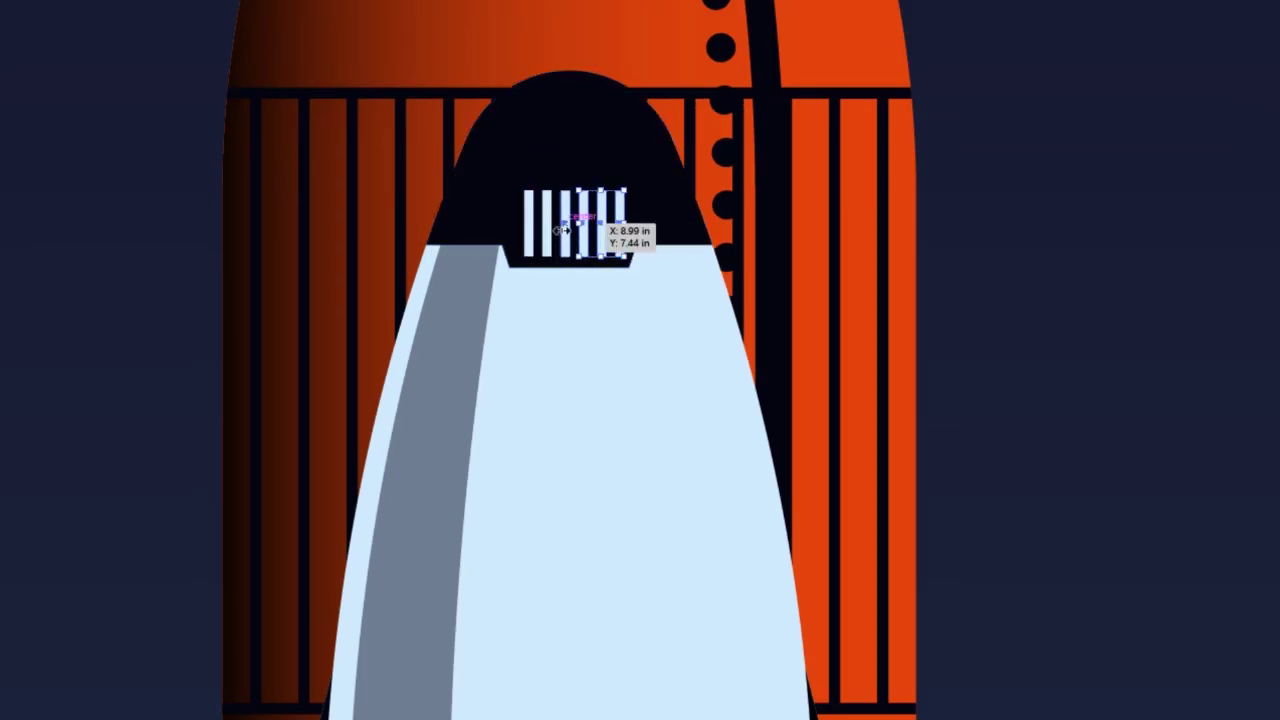
- Draw a thick black horizontal line across the shuttle and trim it to the body edges
{"action": "scroll", "coordinate": [731, 320], "scroll_direction": "down", "scroll_amount": 2}
{"action": "left_click_drag", "start_coordinate": [371, 300], "coordinate": [794, 312]}
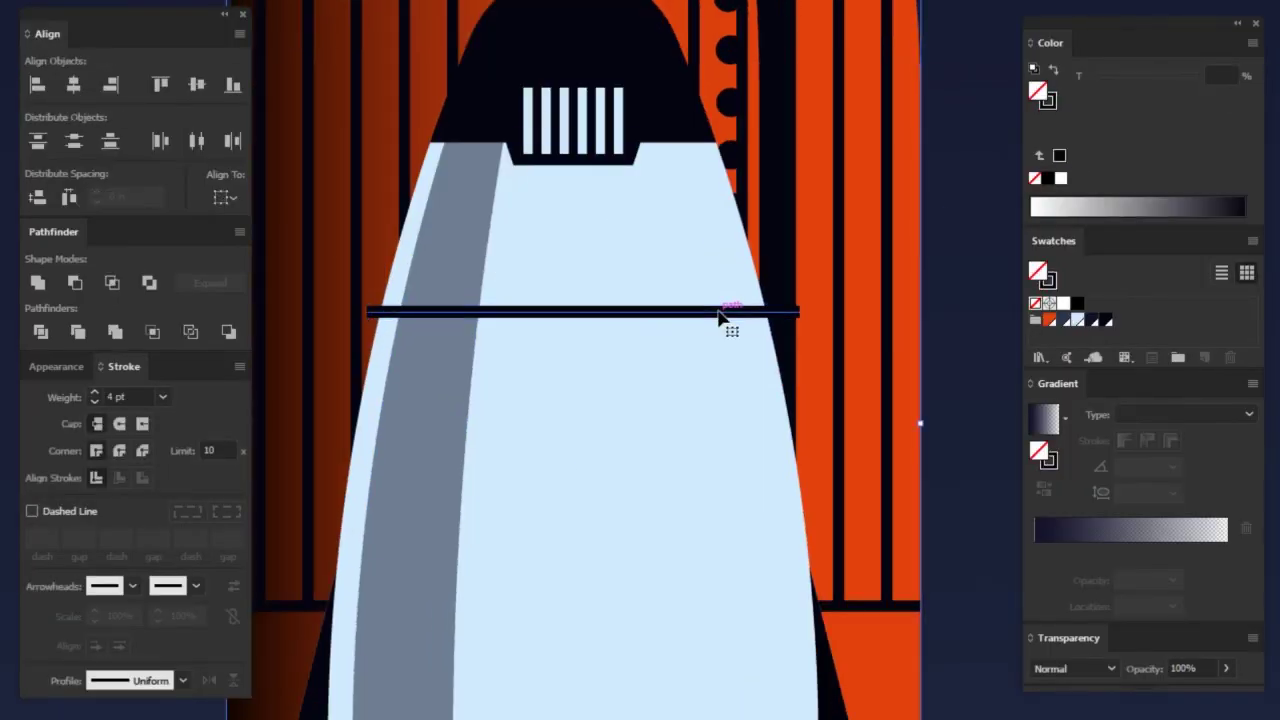
{"action": "key", "text": "ctrl+shift+a"}
{"action": "left_click", "coordinate": [580, 312]}
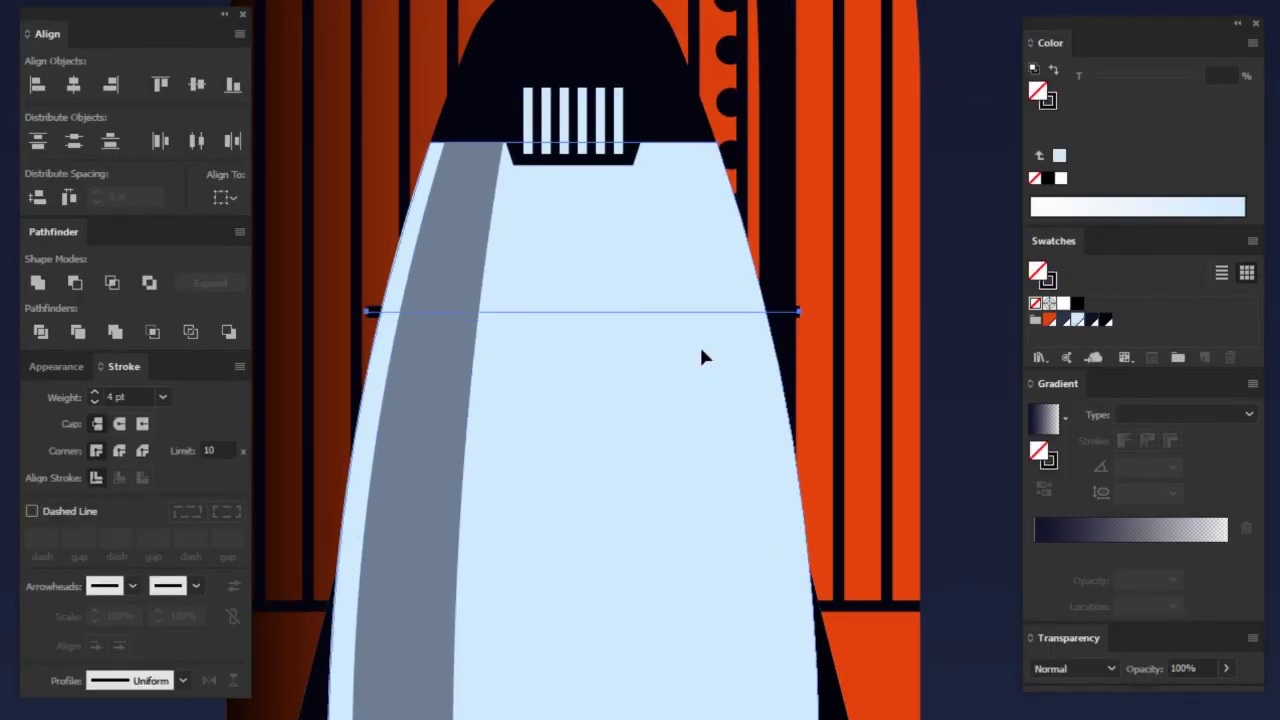
{"action": "left_click", "coordinate": [393, 354]}
- Copy the barred window down onto the seam and fill it black
{"action": "mouse_move", "coordinate": [630, 312]}
{"action": "left_mouse_down"}
{"action": "mouse_move", "coordinate": [520, 245]}
{"action": "mouse_move", "coordinate": [550, 298]}
{"action": "left_mouse_up"}
{"action": "key", "text": "shift+x"}
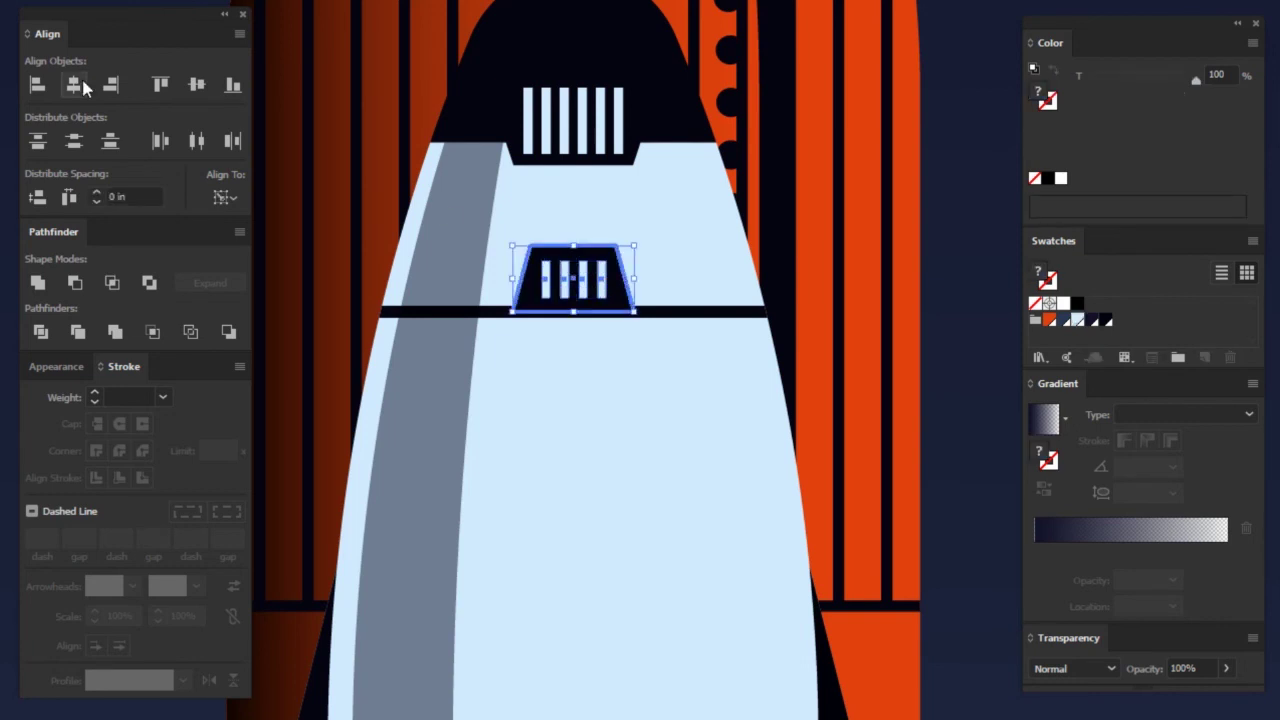
{"action": "key", "text": "Tab"}
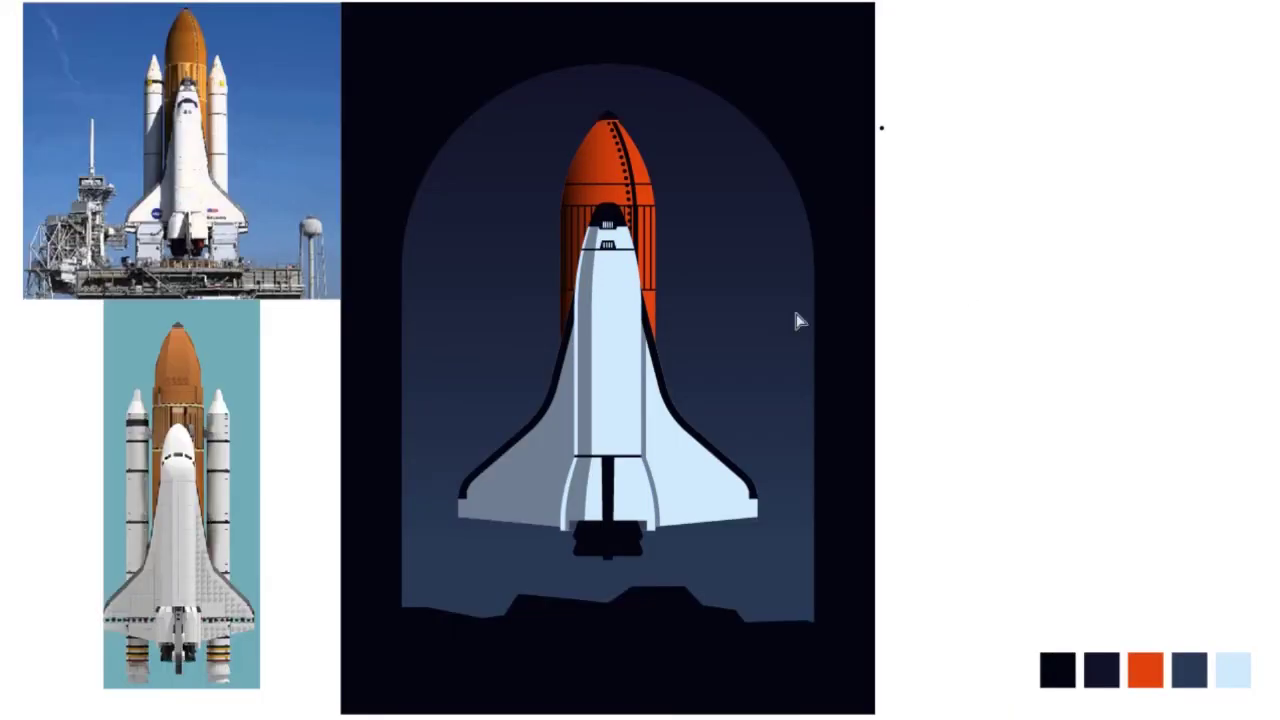
{"action": "key", "text": "ctrl+plus"}
{"action": "key", "text": "ctrl+plus"}
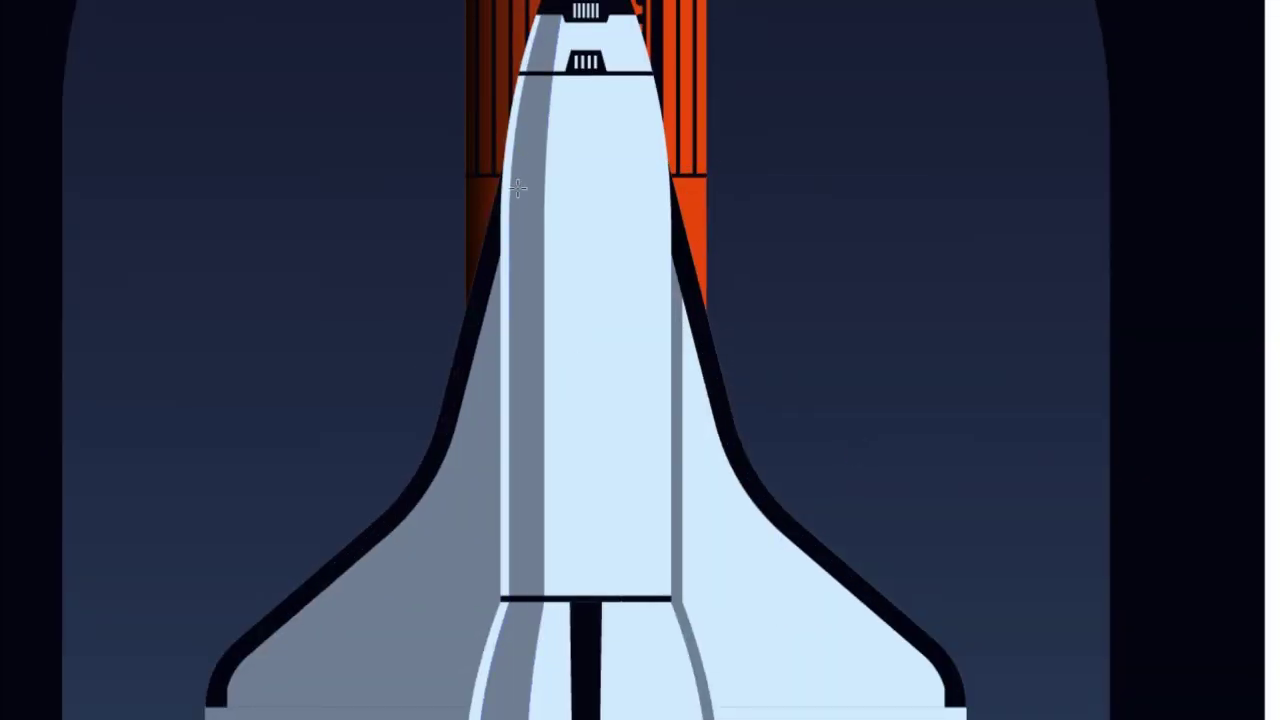
- Draw a small black rectangle and raise a new top anchor into a peak
{"action": "key", "text": "i"}
{"action": "left_click", "coordinate": [596, 73]}
{"action": "mouse_move", "coordinate": [518, 176]}
{"action": "left_mouse_down"}
{"action": "mouse_move", "coordinate": [652, 212]}
{"action": "mouse_move", "coordinate": [814, 209]}
{"action": "left_mouse_up"}
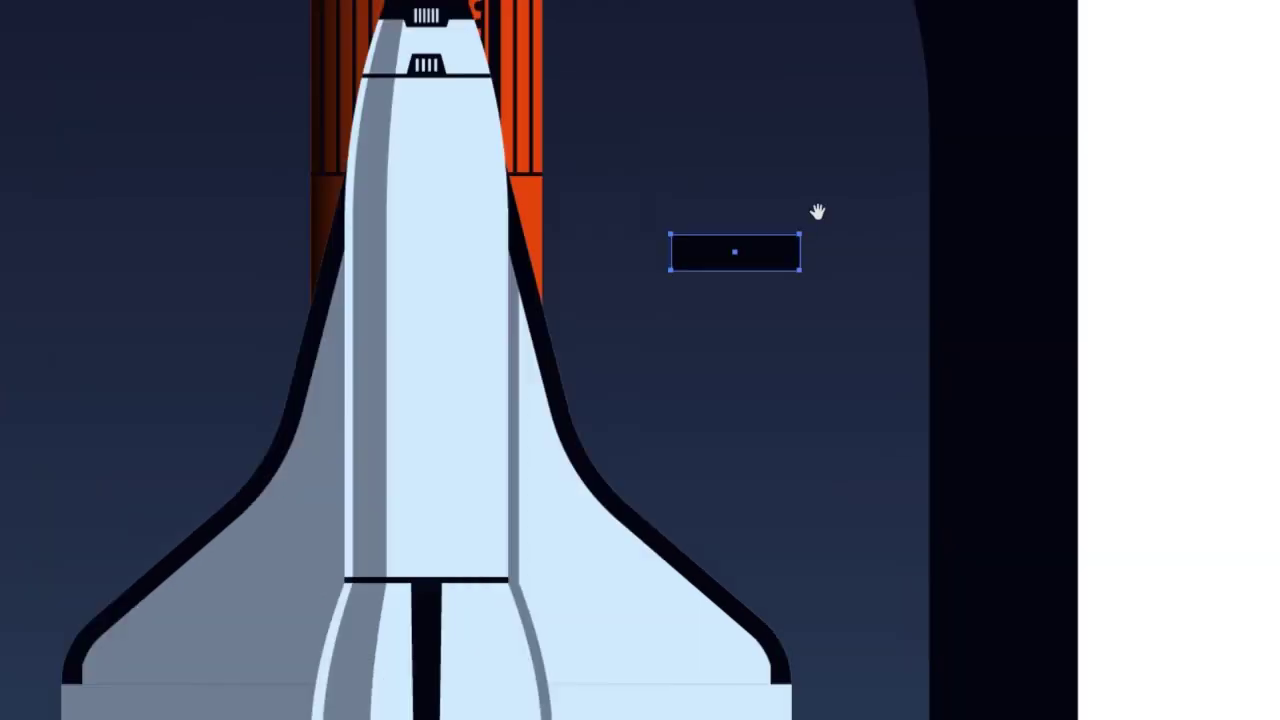
{"action": "key", "text": "ctrl+plus"}
{"action": "left_click", "coordinate": [694, 234]}
{"action": "left_click_drag", "start_coordinate": [694, 234], "coordinate": [697, 208]}
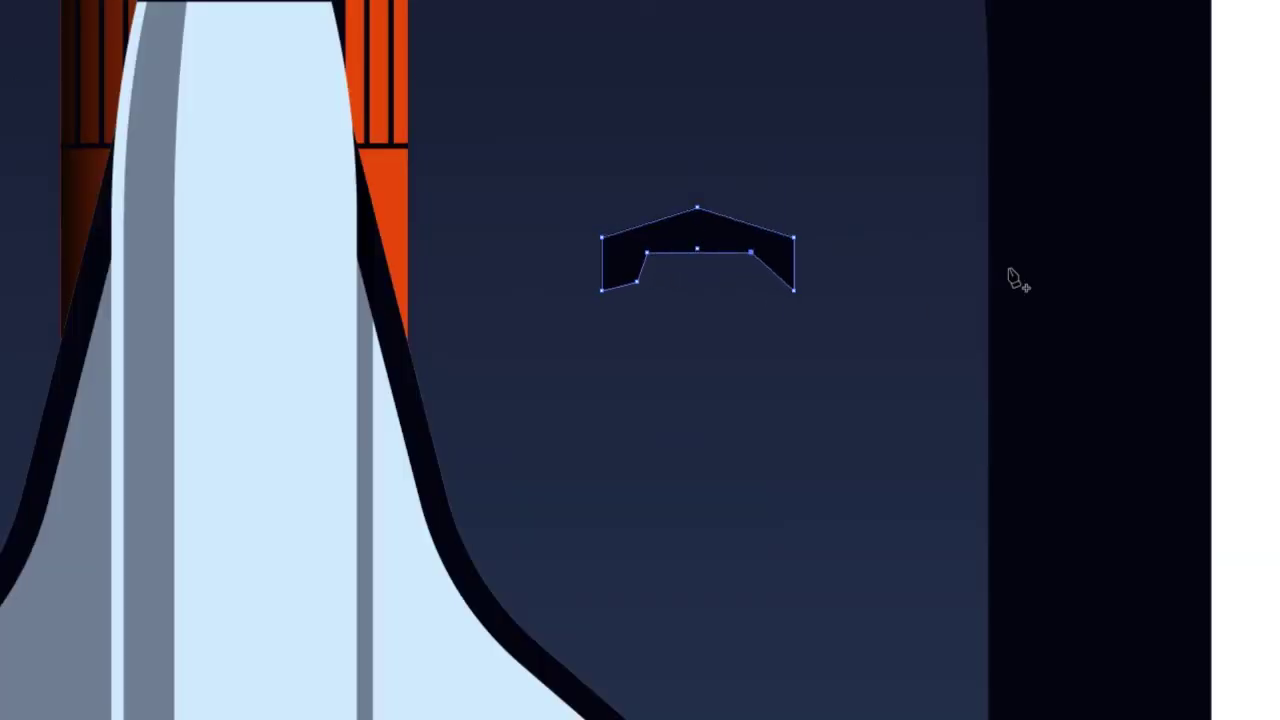
- Divide the peaked shape with a thin vertical bar down its middle and ungroup the pieces
{"action": "key", "text": "m"}
{"action": "left_click_drag", "start_coordinate": [700, 180], "coordinate": [714, 331]}
{"action": "key", "text": "Tab"}
{"action": "left_click", "coordinate": [103, 283]}
{"action": "key", "text": "Tab"}
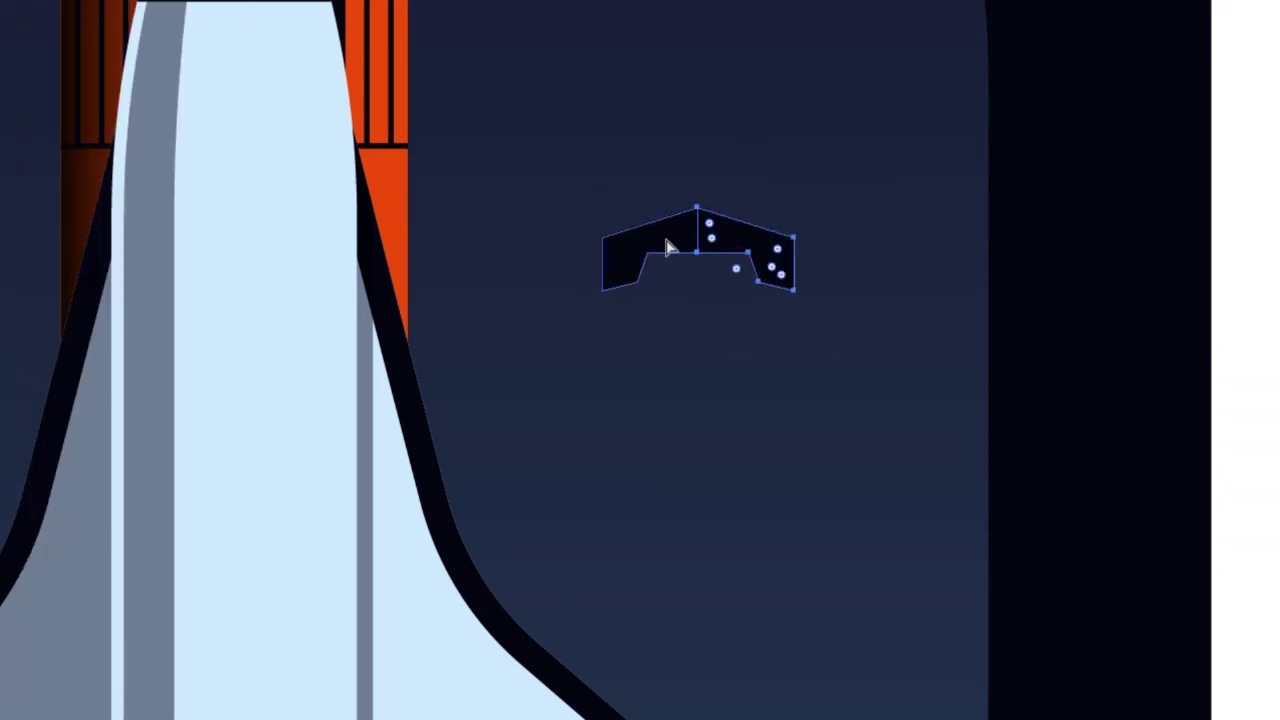
- Draw a small window rectangle and copy it onto the shuttle nose below the visor
{"action": "mouse_move", "coordinate": [721, 264]}
{"action": "left_mouse_down"}
{"action": "mouse_move", "coordinate": [742, 266]}
{"action": "mouse_move", "coordinate": [240, 149]}
{"action": "left_mouse_up"}
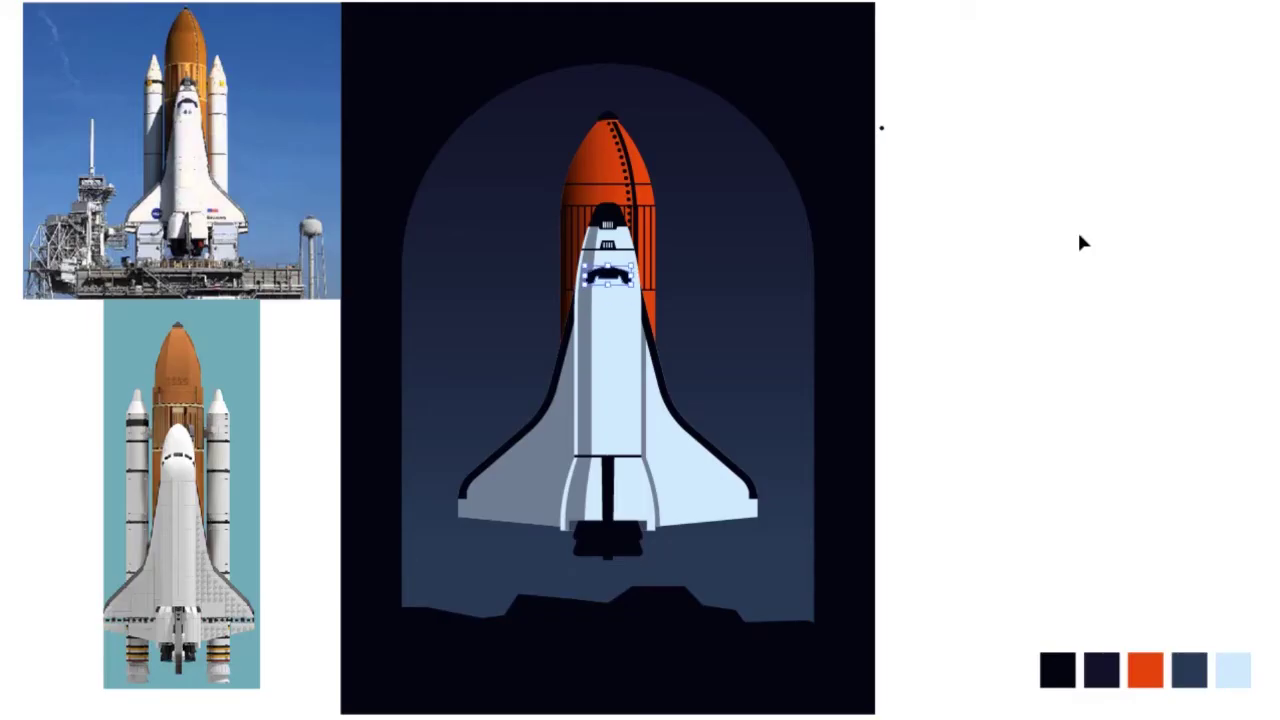
{"action": "scroll", "coordinate": [727, 305], "scroll_direction": "up", "scroll_amount": 5}
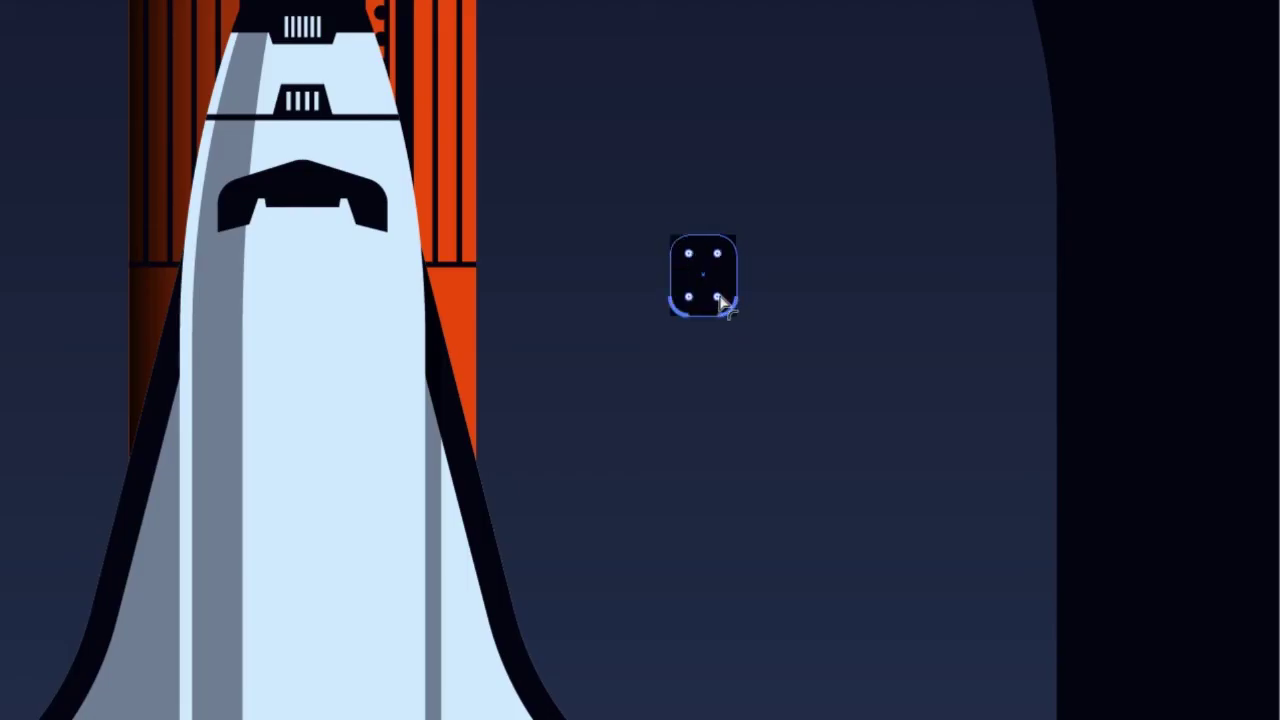
{"action": "left_click_drag", "start_coordinate": [690, 298], "coordinate": [280, 263]}
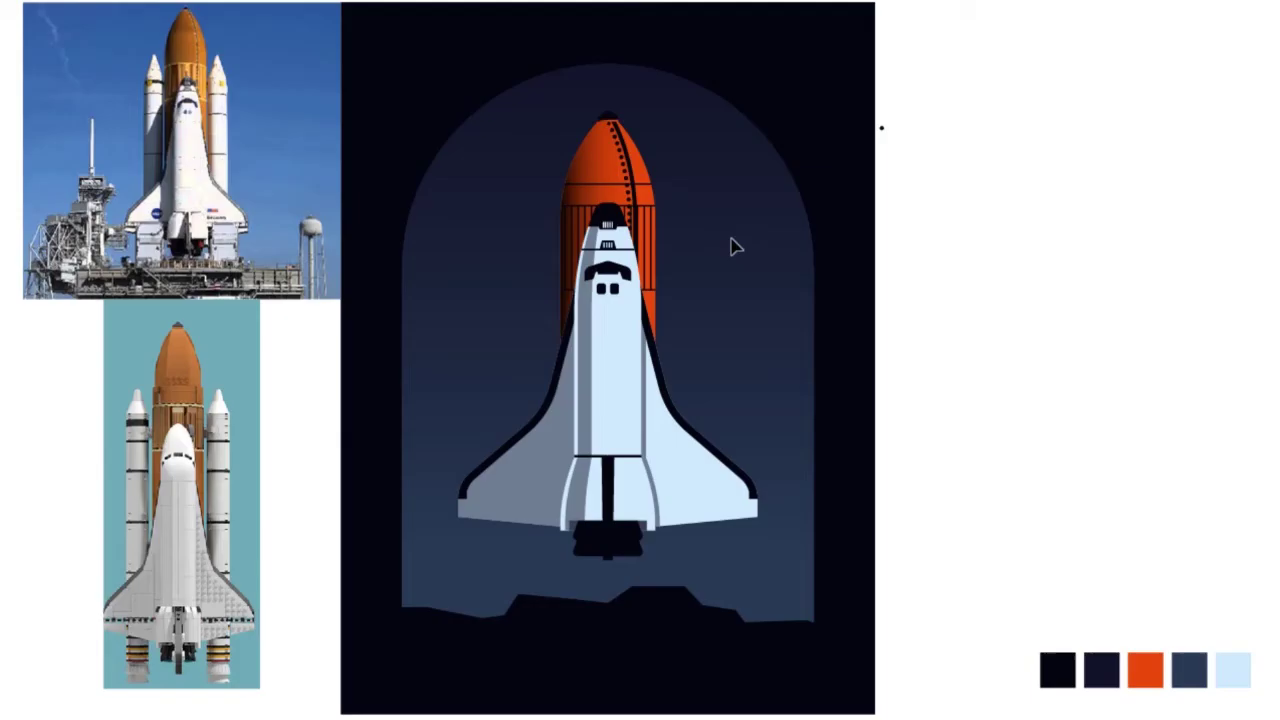
- Nudge the horizontal panel lines down and draw the vertical centre seam down the body
{"action": "scroll", "coordinate": [612, 285], "scroll_direction": "up", "scroll_amount": 5}
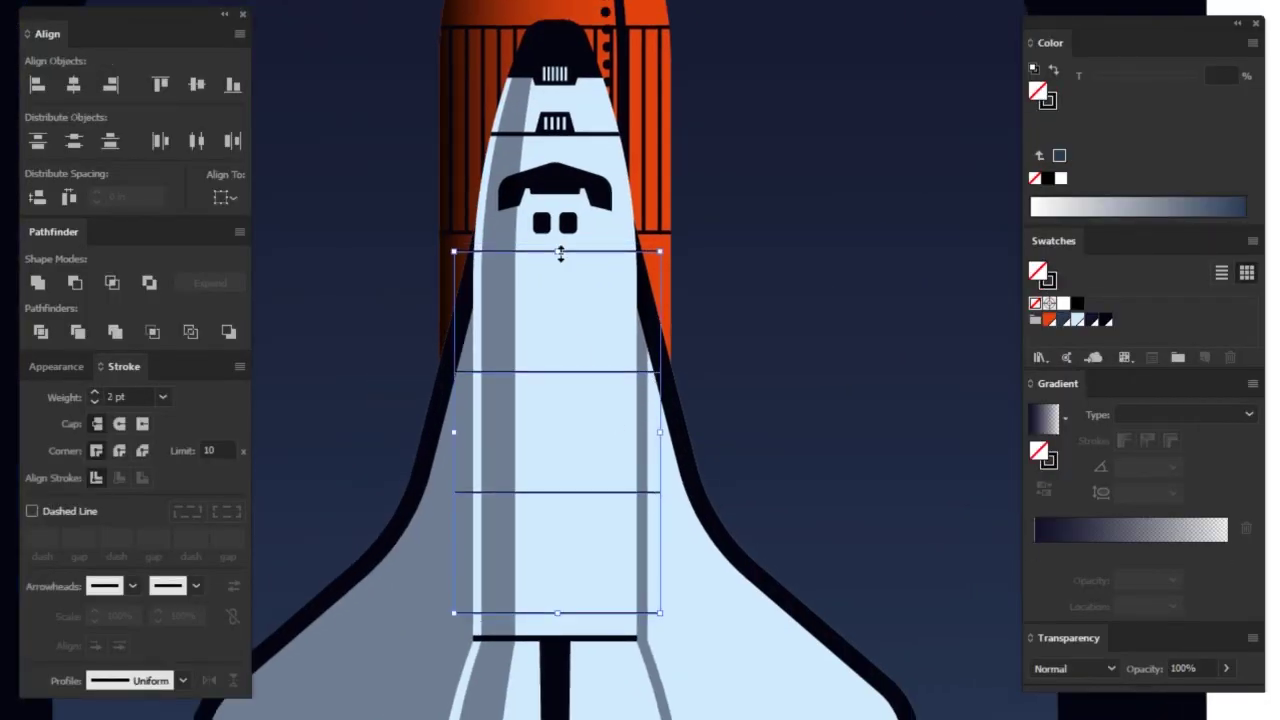
{"action": "key", "text": "Down"}
{"action": "key", "text": "Down"}
{"action": "left_click_drag", "start_coordinate": [556, 167], "coordinate": [560, 257]}
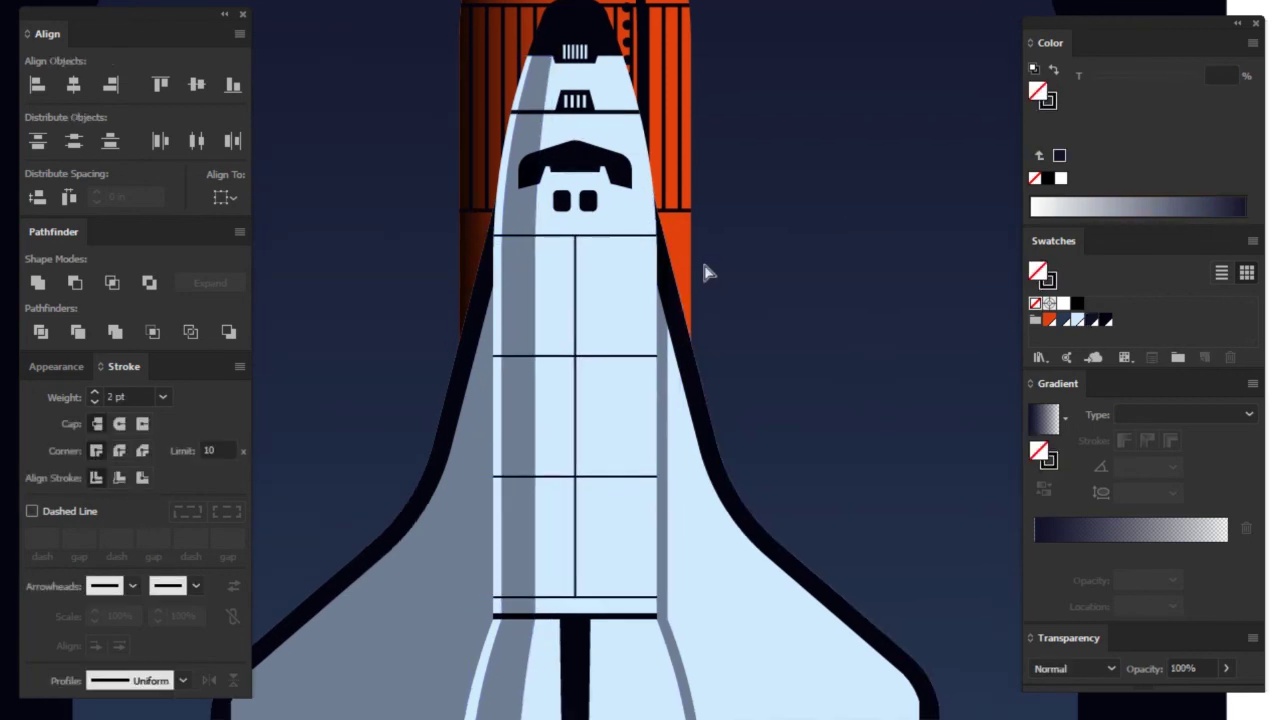
- Repeat the rivet dot pairs down each panel and mirror them across the centre seam
{"action": "key", "text": "Tab"}
{"action": "key", "text": "ctrl+plus"}
{"action": "key", "text": "ctrl+plus"}
{"action": "key", "text": "ctrl+plus"}
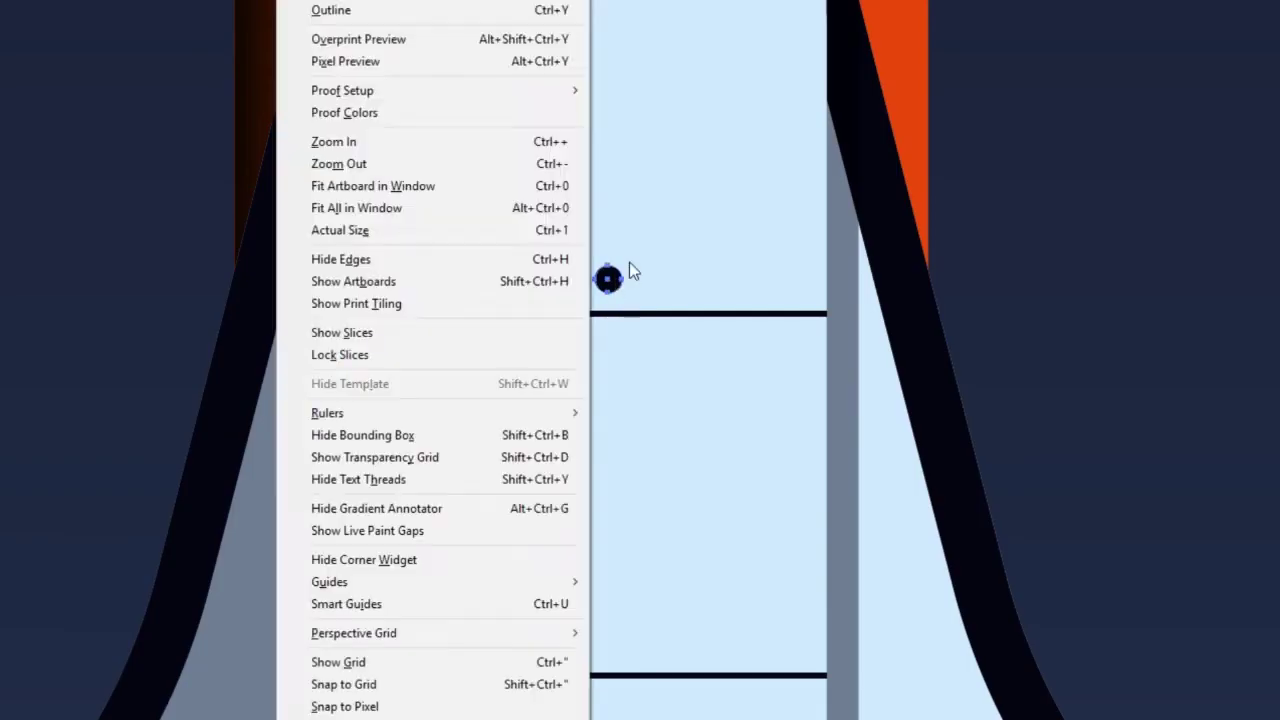
{"action": "key", "text": "ctrl+minus"}
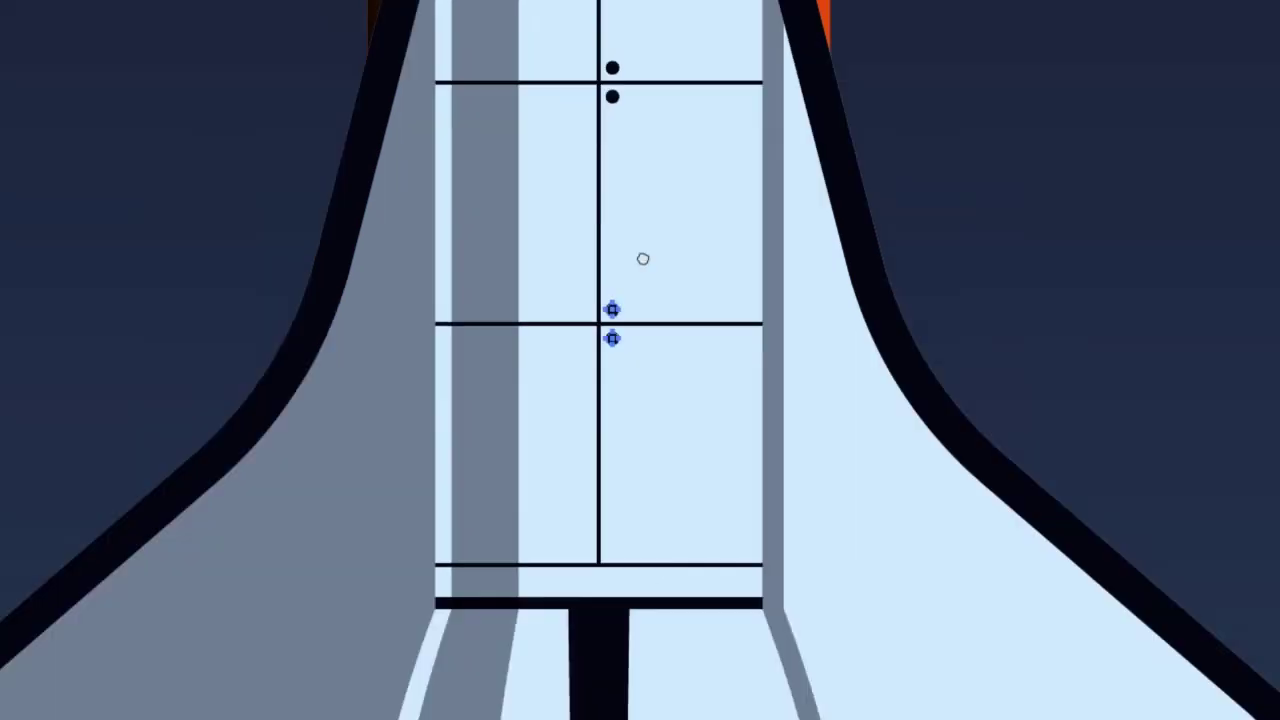
{"action": "key", "text": "ctrl+d"}
{"action": "left_click_drag", "start_coordinate": [618, 99], "coordinate": [602, 337]}
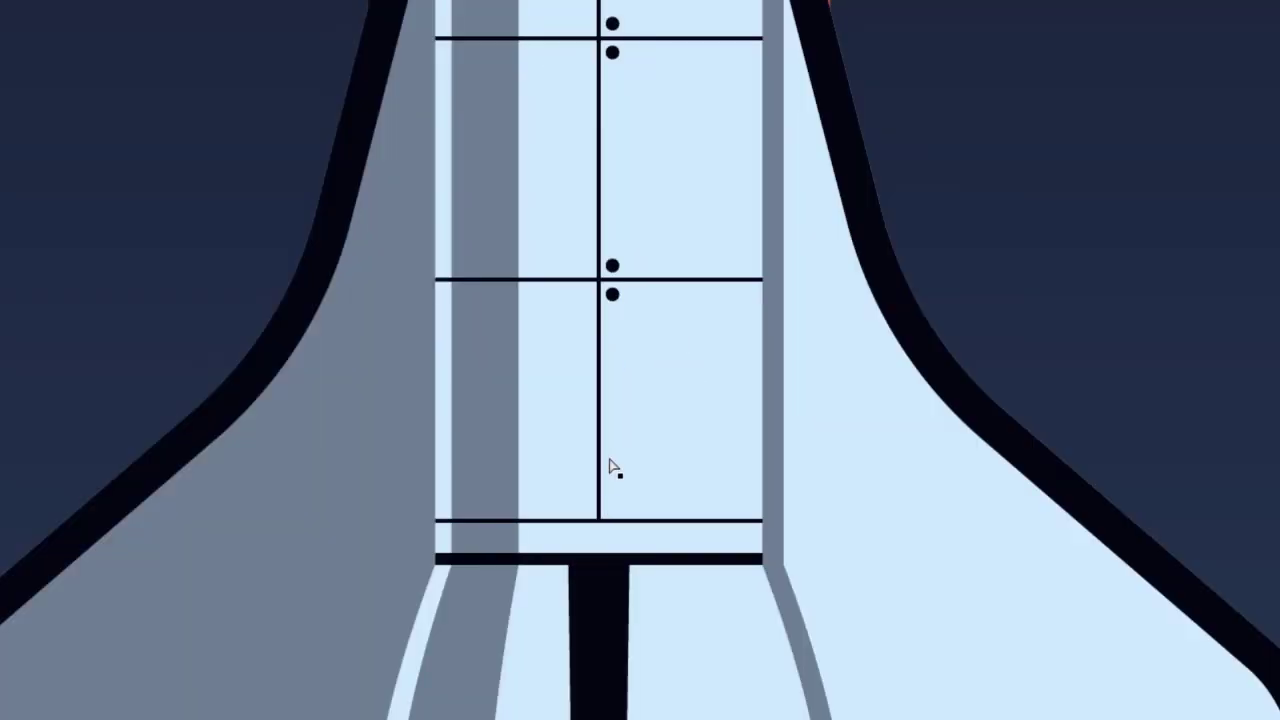
{"action": "left_click", "coordinate": [594, 106]}
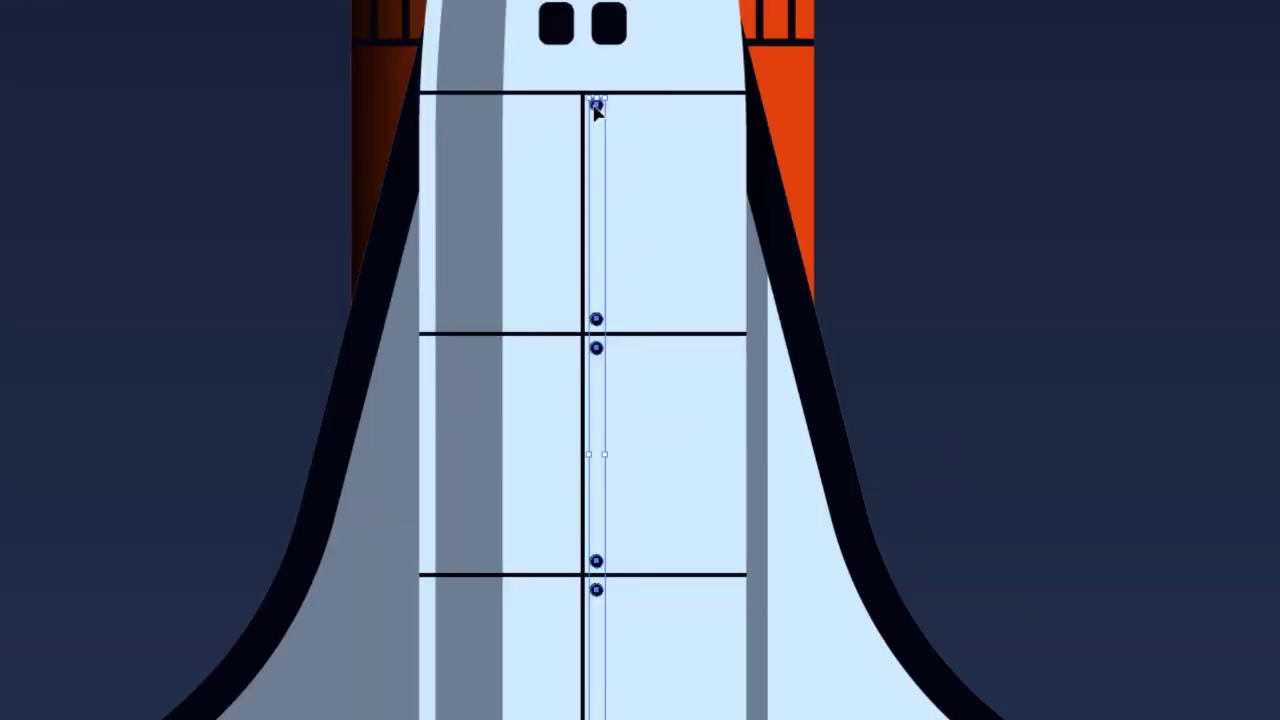
{"action": "key", "text": "ctrl+0"}
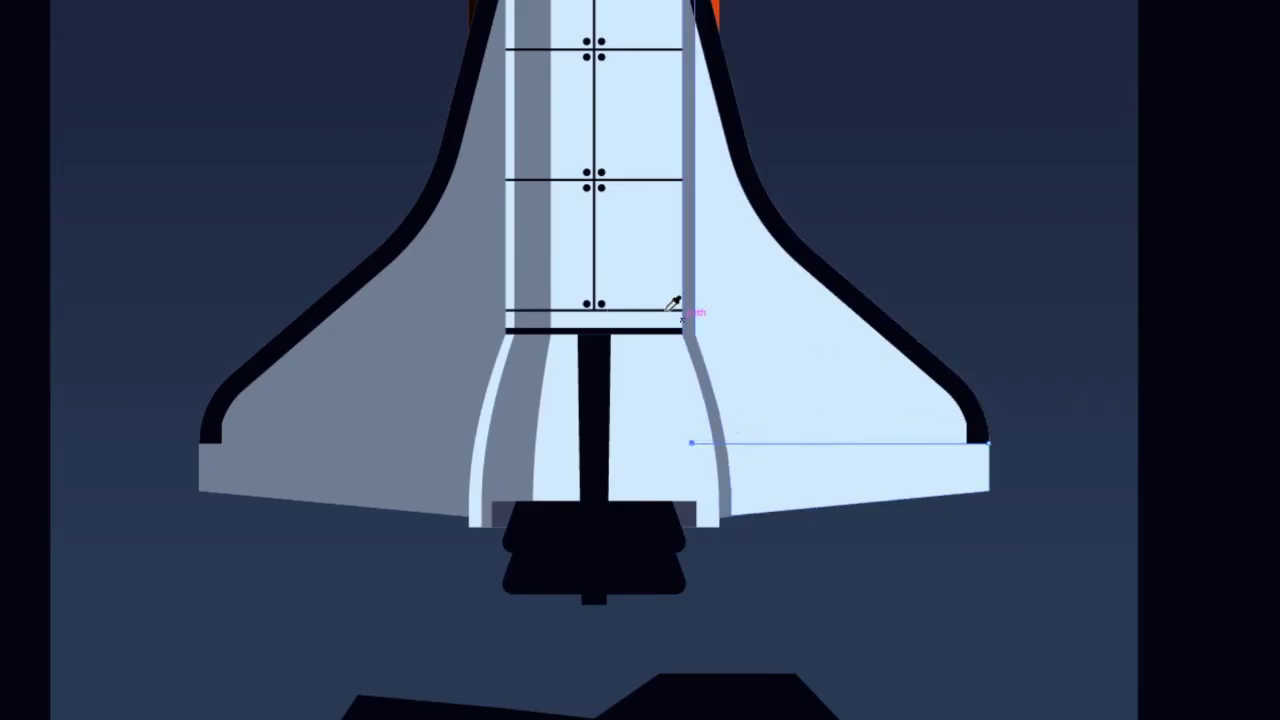
- Give the wing line a black stroke and duplicate it just below to form a ladder strip
{"action": "left_click", "coordinate": [670, 308]}
{"action": "key", "text": "ctrl+c"}
{"action": "key", "text": "ctrl+f"}
{"action": "key", "text": "shift+Down"}
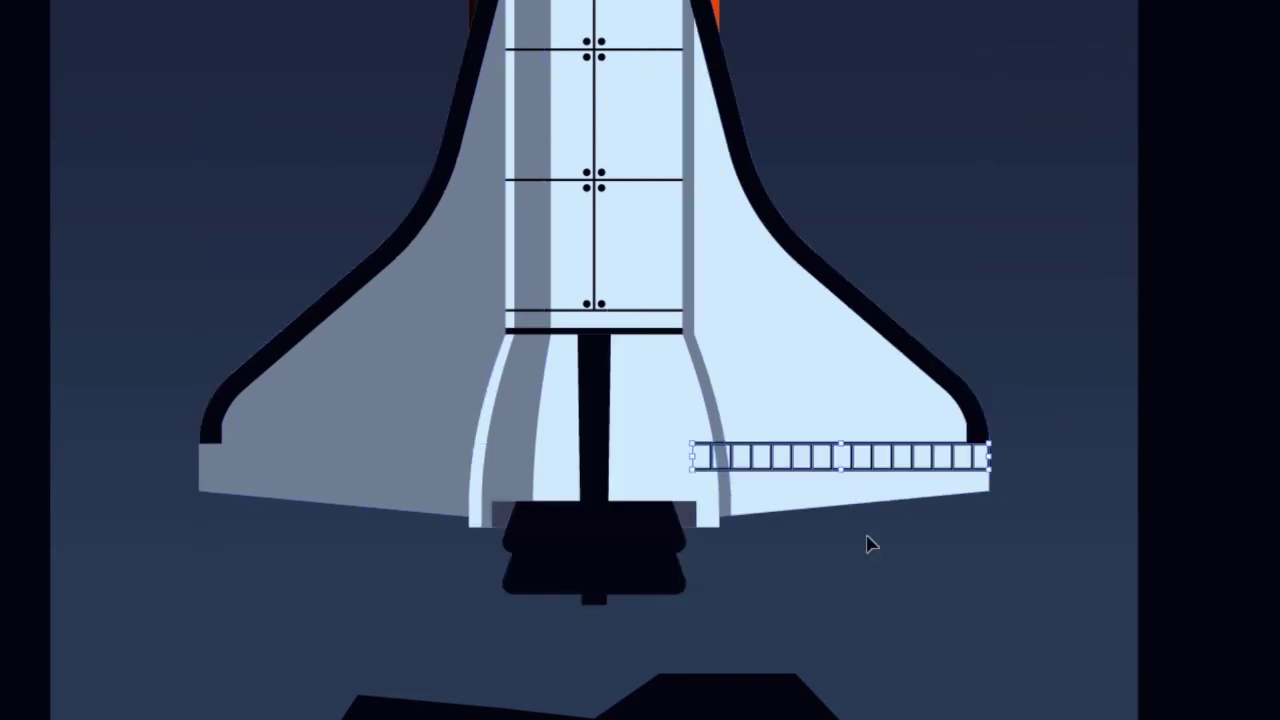
{"action": "double_click", "coordinate": [943, 477]}
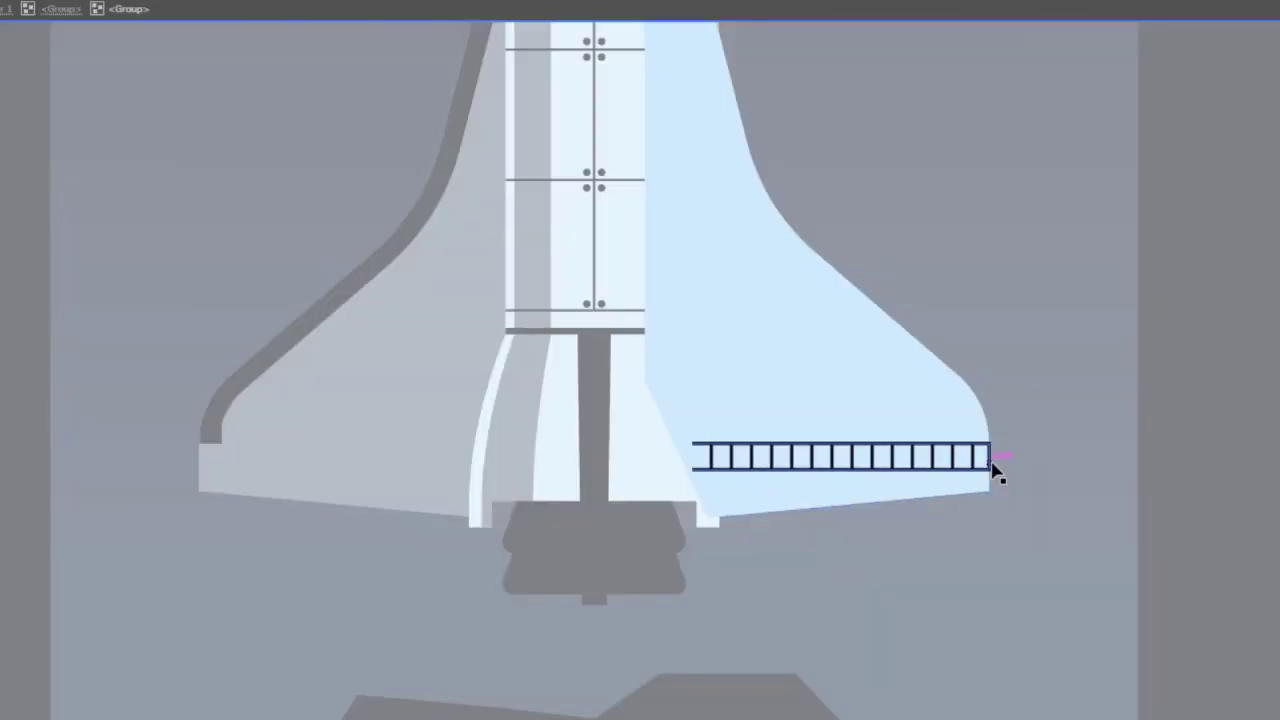
{"action": "double_click", "coordinate": [1090, 410]}
- Outline the lower flap panel along the wing's trailing edge with the Pen tool
{"action": "key", "text": "Tab"}
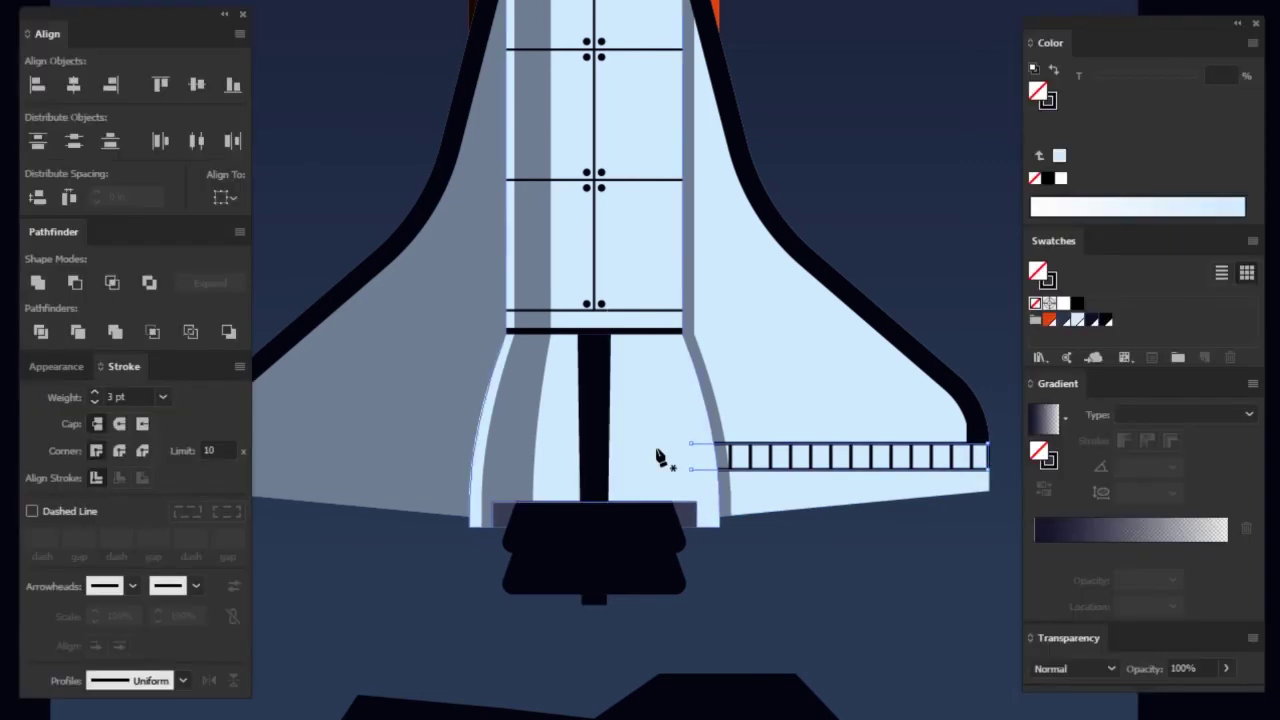
{"action": "scroll", "coordinate": [938, 412], "scroll_direction": "up", "scroll_amount": 3}
{"action": "key", "text": "Tab"}
{"action": "left_click", "coordinate": [963, 464]}
{"action": "left_click", "coordinate": [963, 523]}
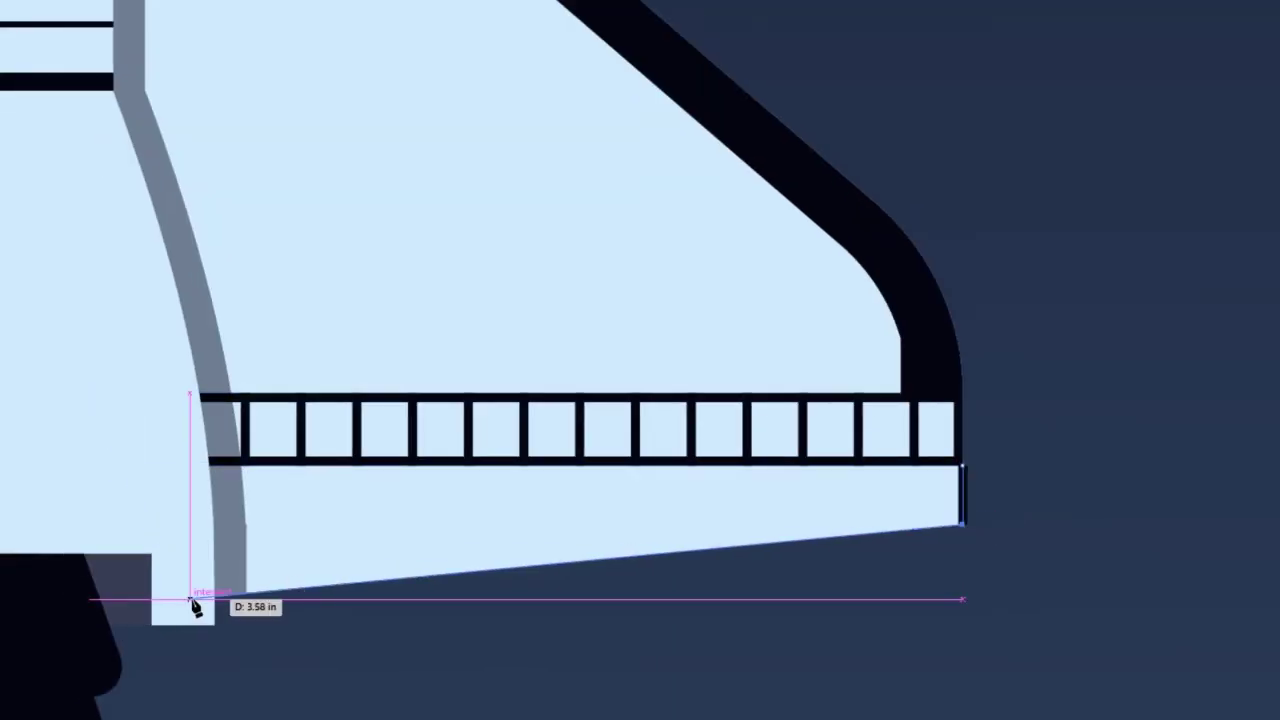
{"action": "left_click", "coordinate": [188, 598]}
{"action": "left_click", "coordinate": [188, 462]}
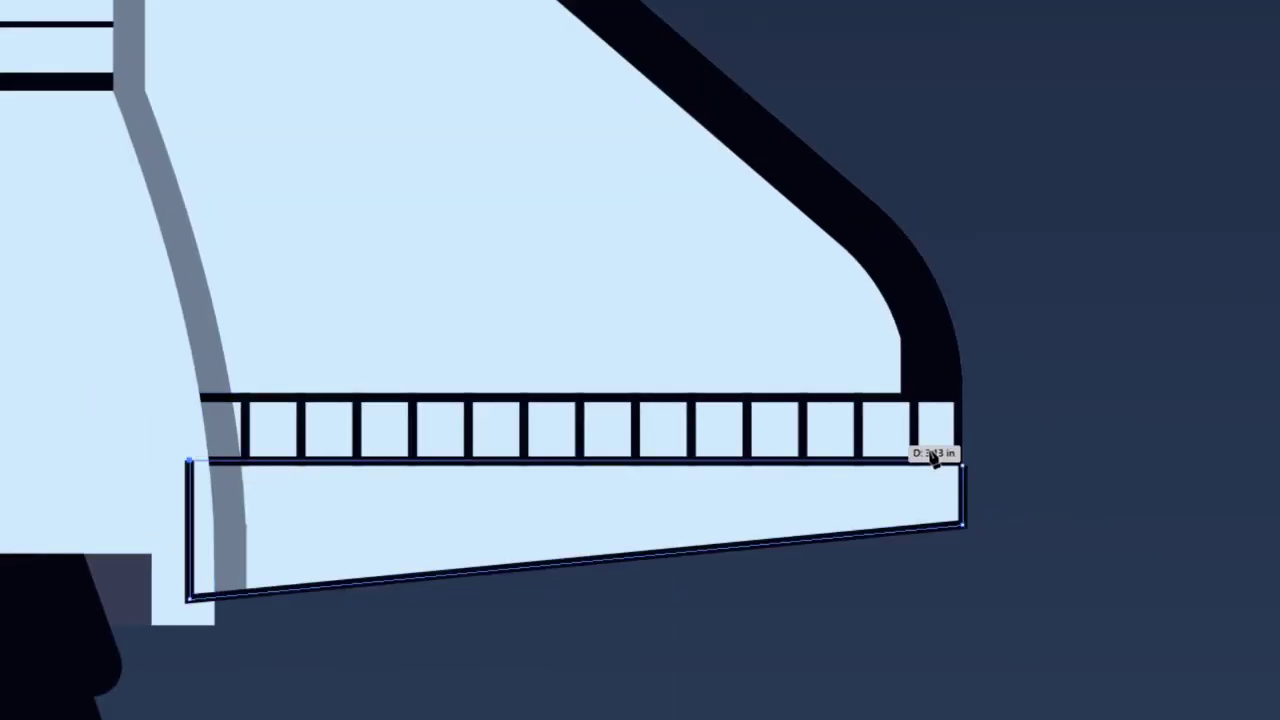
{"action": "left_click", "coordinate": [190, 598]}
- Add a vertical Line-tool divider and a slanted dark inner shape to the flap panel
{"action": "key", "text": "backslash"}
{"action": "left_click_drag", "start_coordinate": [712, 464], "coordinate": [714, 548]}
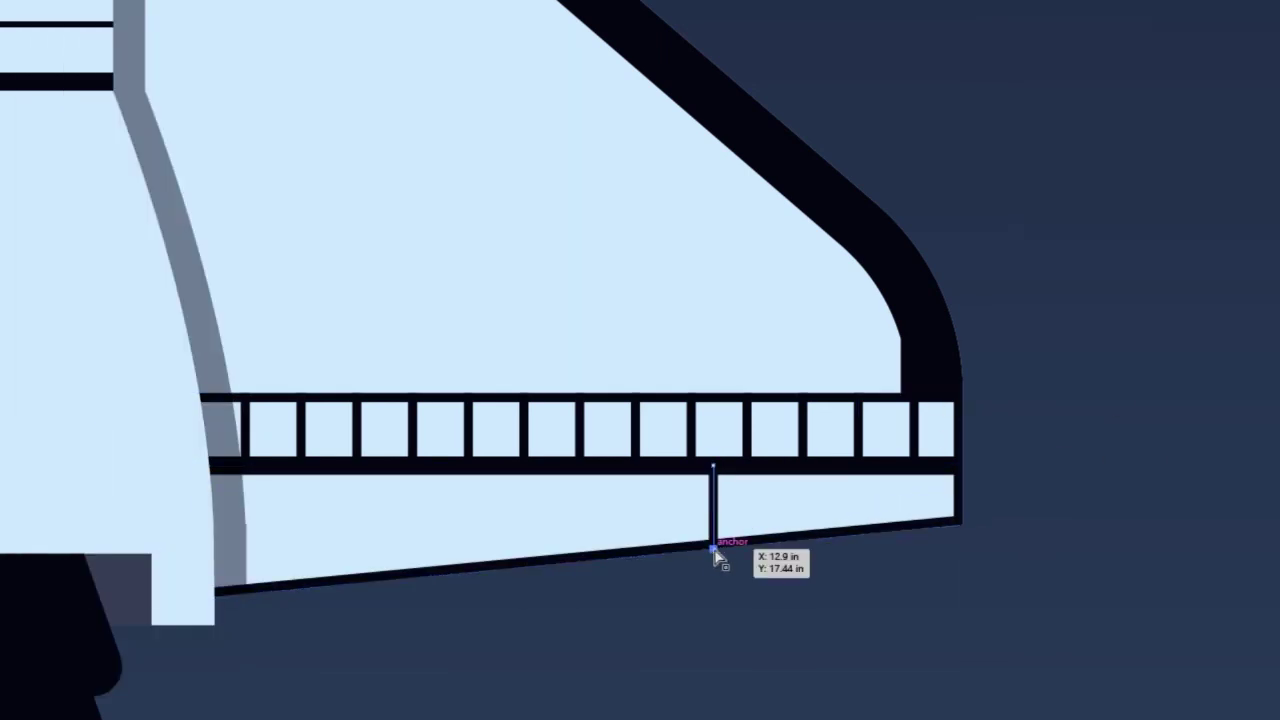
{"action": "key", "text": "Tab"}
{"action": "scroll", "coordinate": [690, 535], "scroll_direction": "down", "scroll_amount": 1}
{"action": "key", "text": "Tab"}
{"action": "left_click_drag", "start_coordinate": [258, 467], "coordinate": [290, 592]}
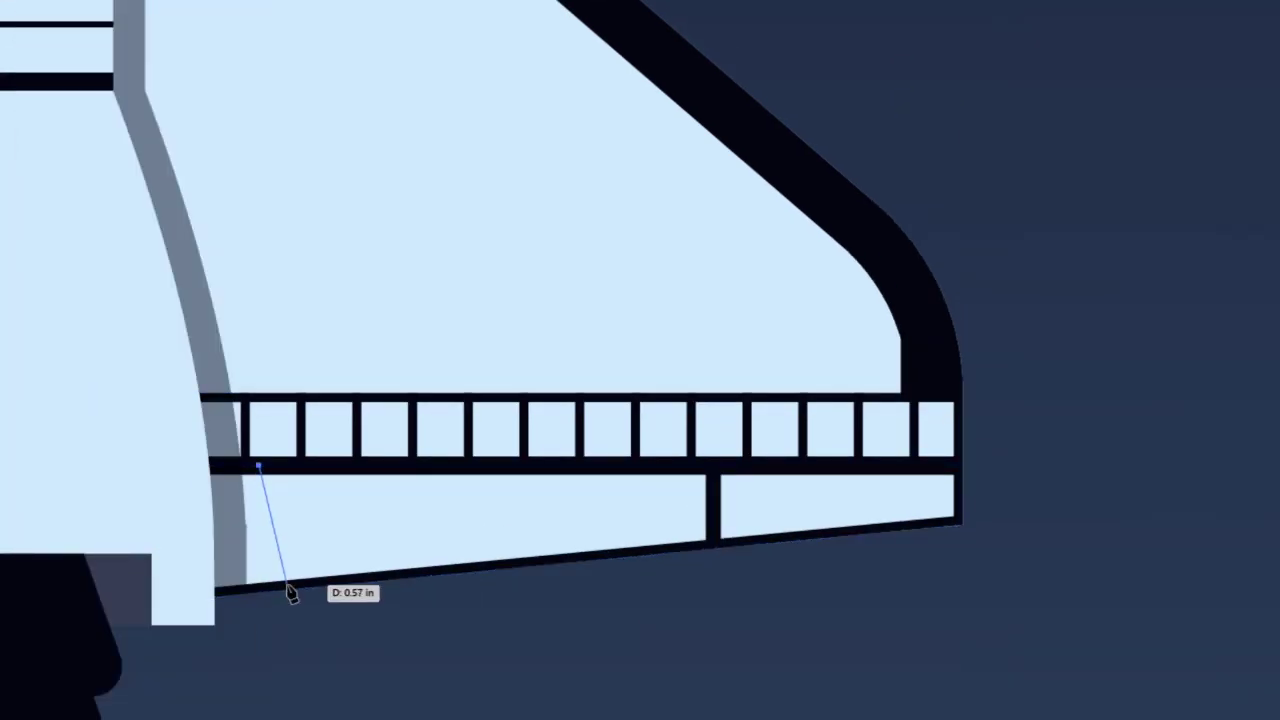
{"action": "left_click", "coordinate": [196, 470]}
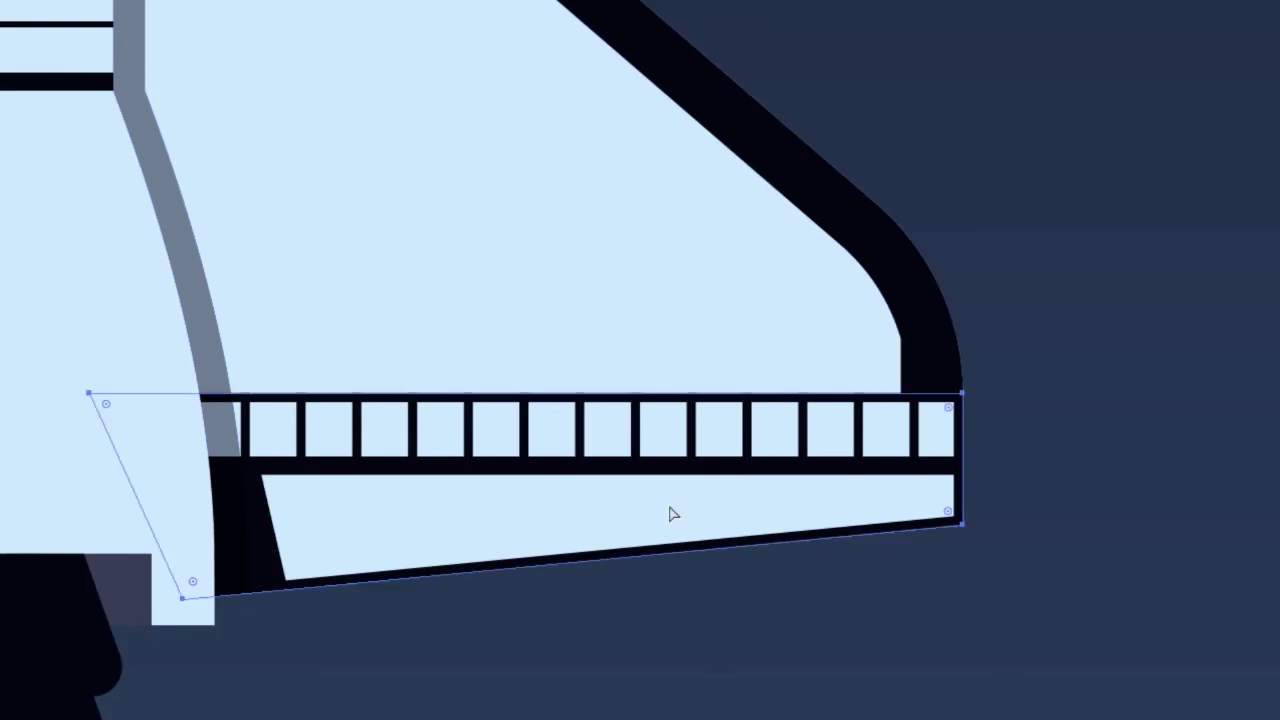
{"action": "double_click", "coordinate": [250, 600]}
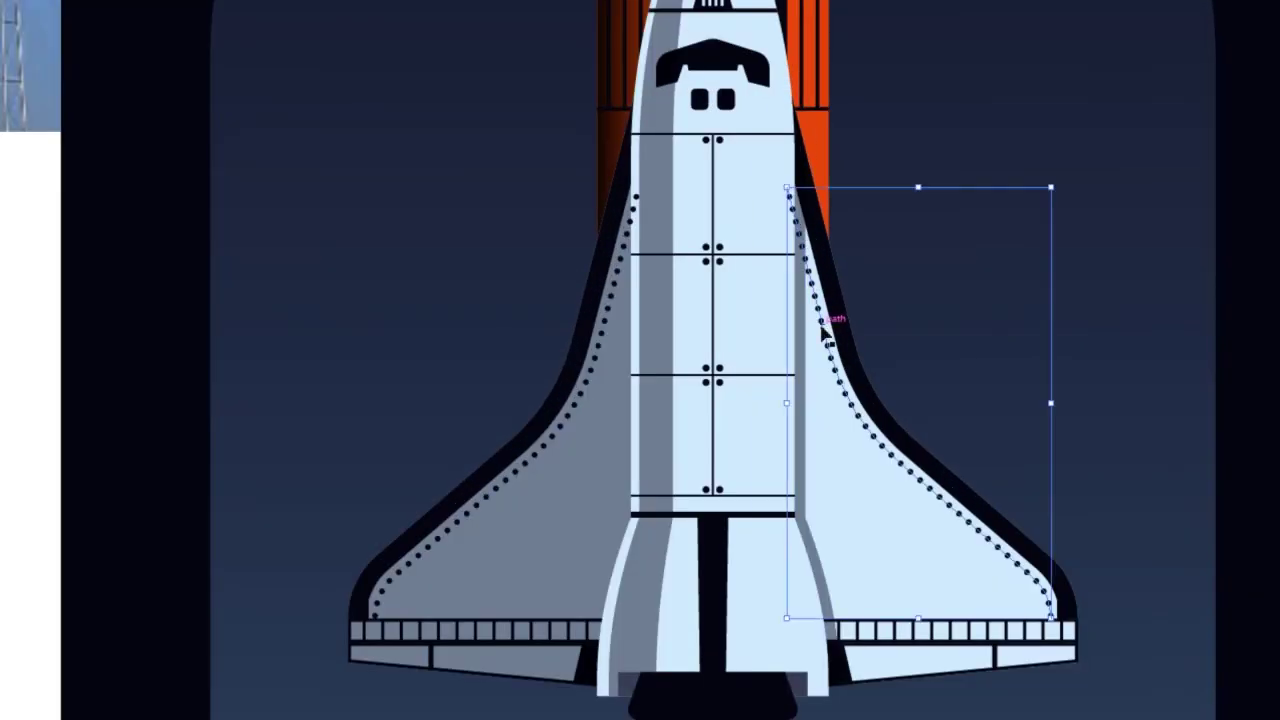
{"action": "double_click", "coordinate": [822, 332]}
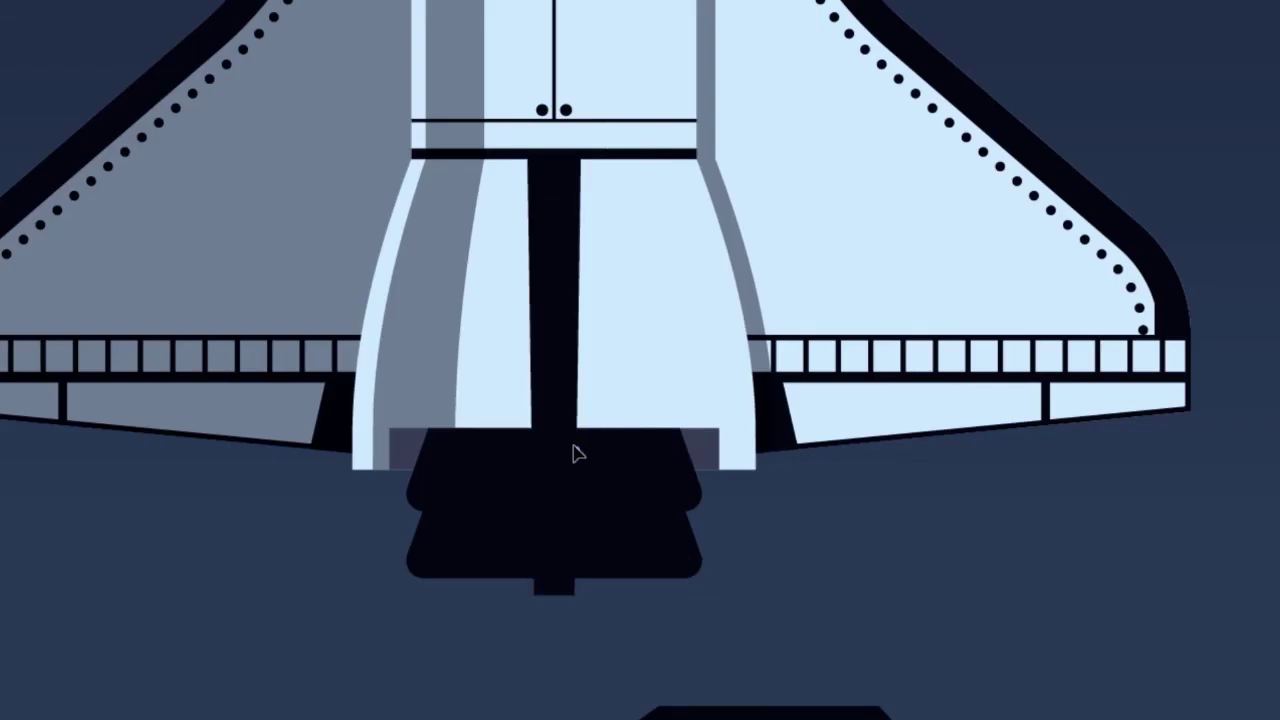
- Draw stripe lines across the engine base and mask them with a rectangle in isolation mode
{"action": "mouse_move", "coordinate": [571, 449]}
{"action": "left_mouse_down"}
{"action": "mouse_move", "coordinate": [700, 449]}
{"action": "mouse_move", "coordinate": [688, 455]}
{"action": "left_mouse_up"}
{"action": "key", "text": "Tab"}
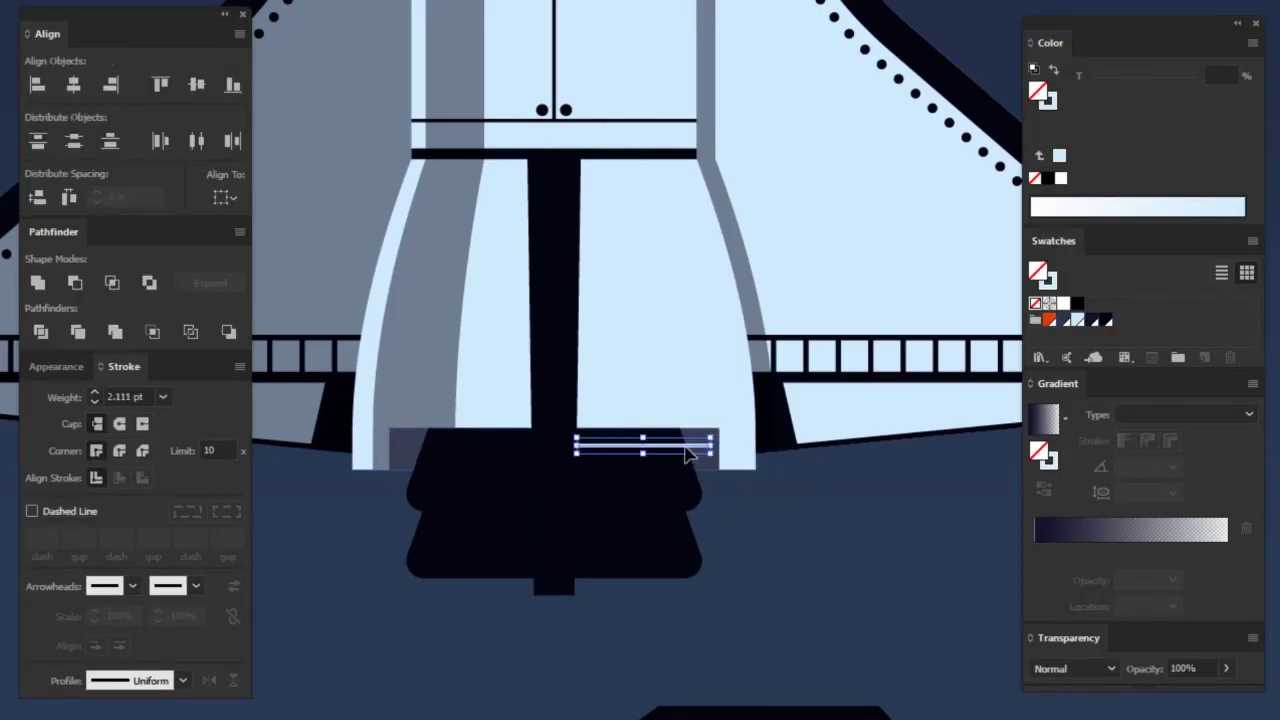
{"action": "key", "text": "m"}
{"action": "left_click_drag", "start_coordinate": [569, 429], "coordinate": [703, 511]}
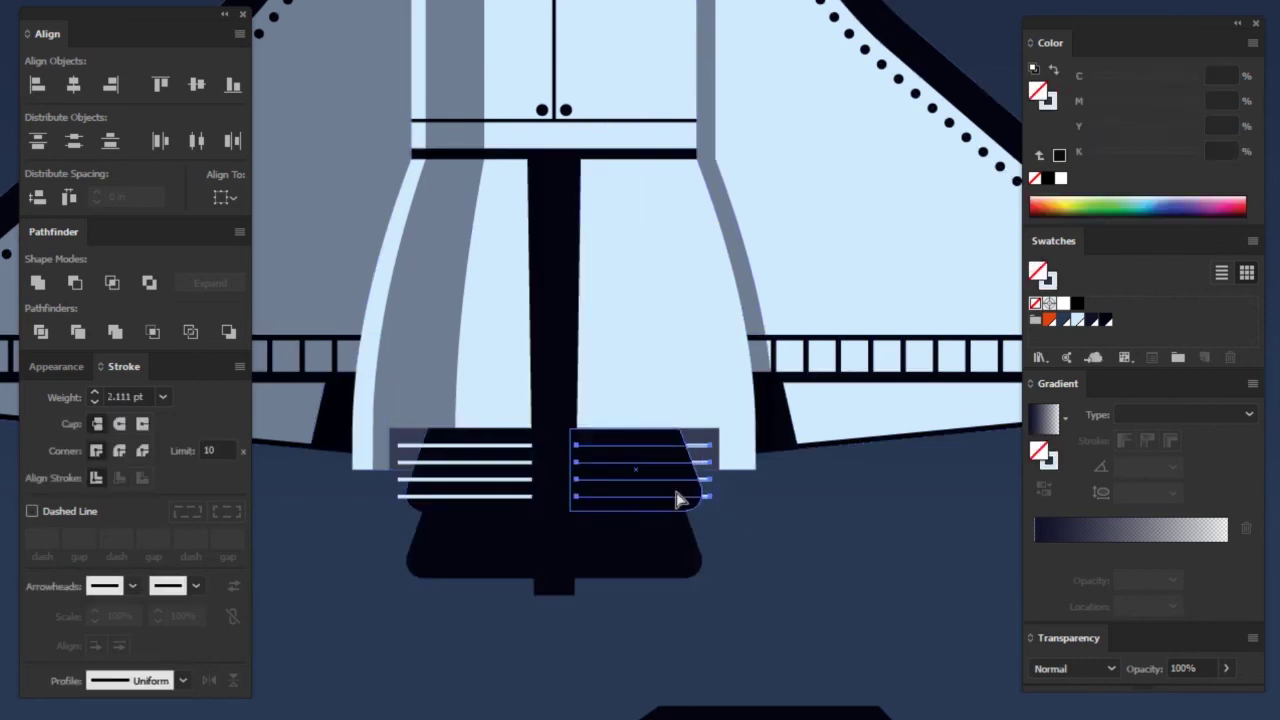
{"action": "double_click", "coordinate": [671, 491]}
{"action": "key", "text": "ctrl+7"}
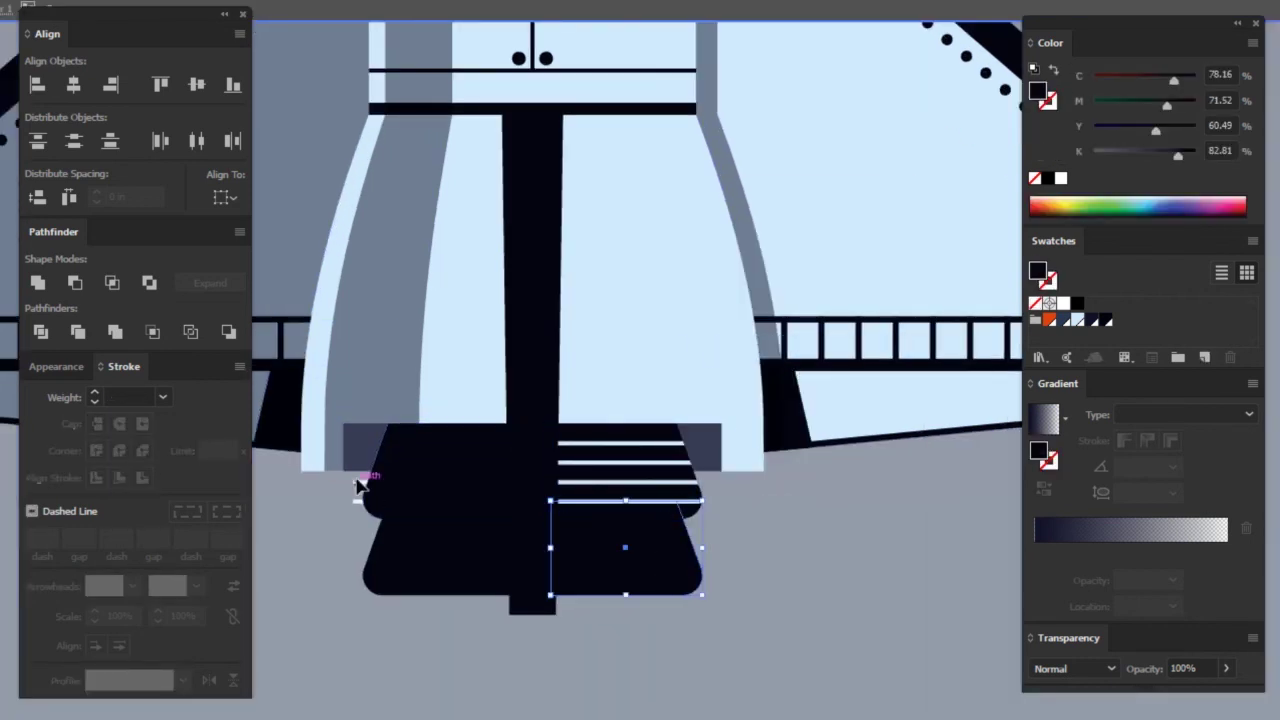
{"action": "mouse_move", "coordinate": [360, 491]}
{"action": "left_mouse_down"}
{"action": "mouse_move", "coordinate": [358, 518]}
{"action": "mouse_move", "coordinate": [445, 545]}
{"action": "left_mouse_up"}
{"action": "key", "text": "Escape"}
- Trim the curved seam lines on the engine section with a merged rectangle via Pathfinder
{"action": "scroll", "coordinate": [500, 478], "scroll_direction": "down", "scroll_amount": 2}
{"action": "left_click", "coordinate": [500, 476]}
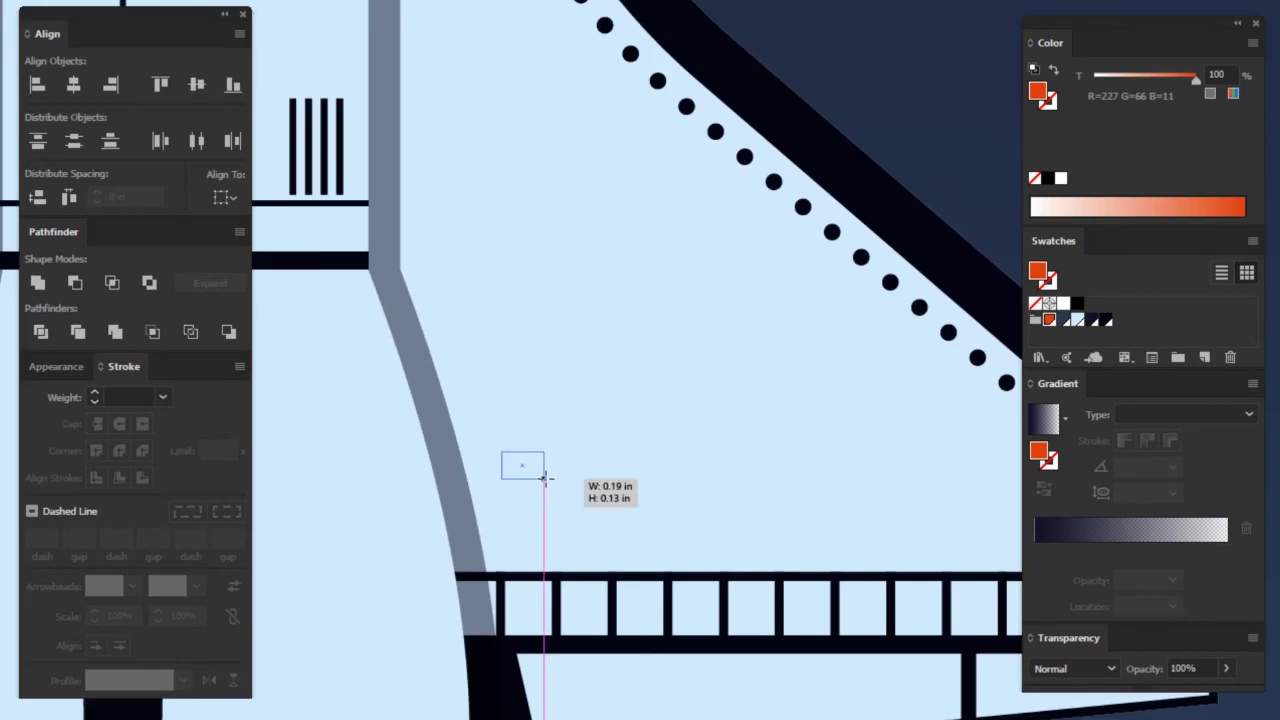
{"action": "left_click_drag", "start_coordinate": [544, 478], "coordinate": [586, 472]}
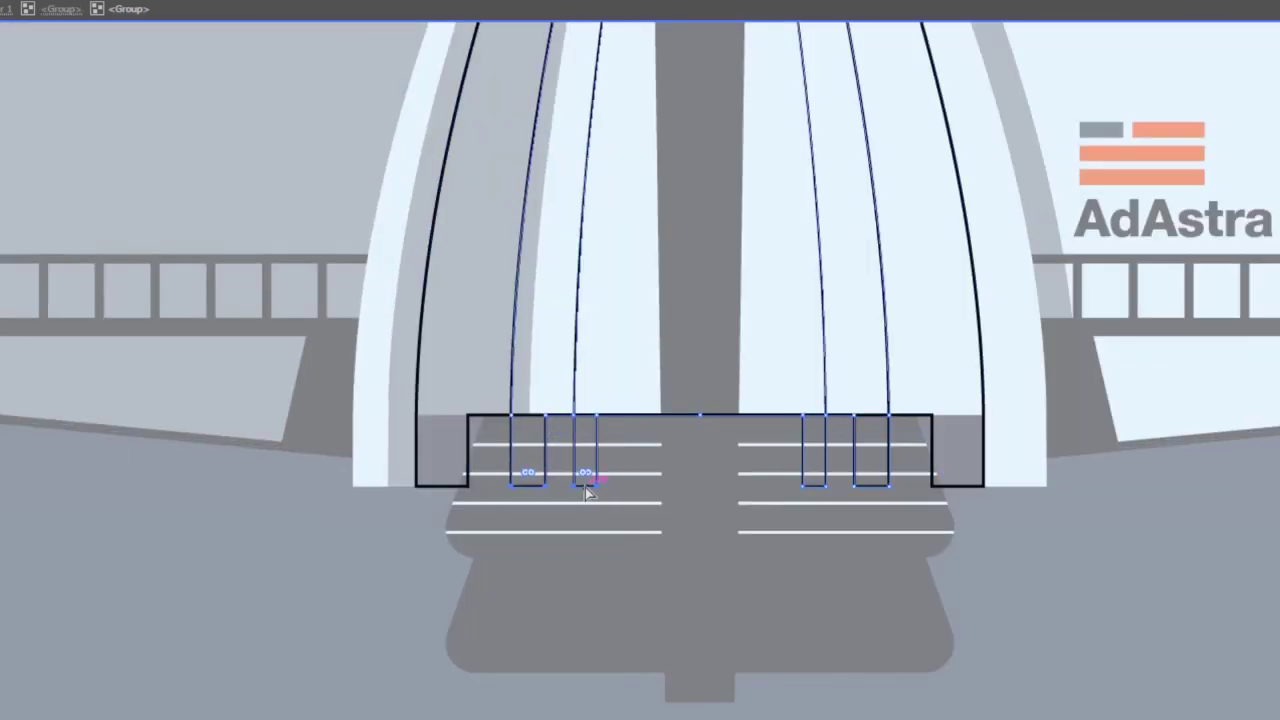
{"action": "left_click_drag", "start_coordinate": [404, 414], "coordinate": [1047, 582]}
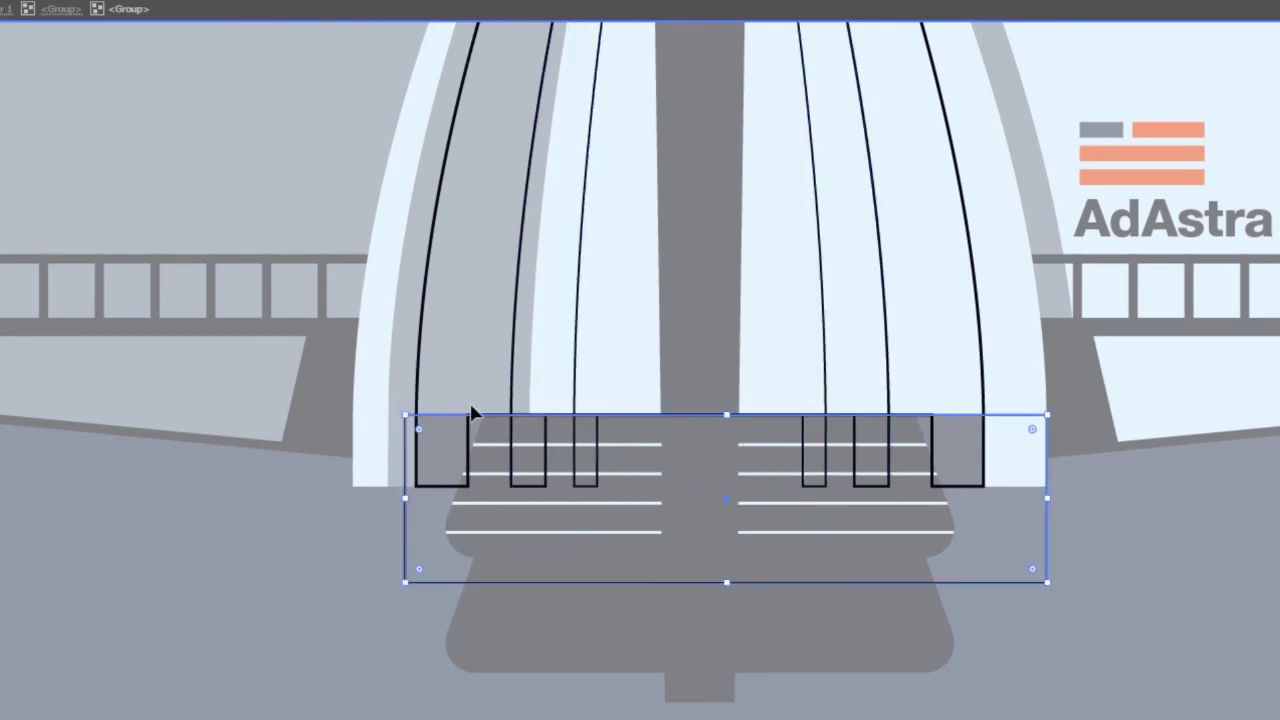
{"action": "left_click_drag", "start_coordinate": [970, 455], "coordinate": [815, 450]}
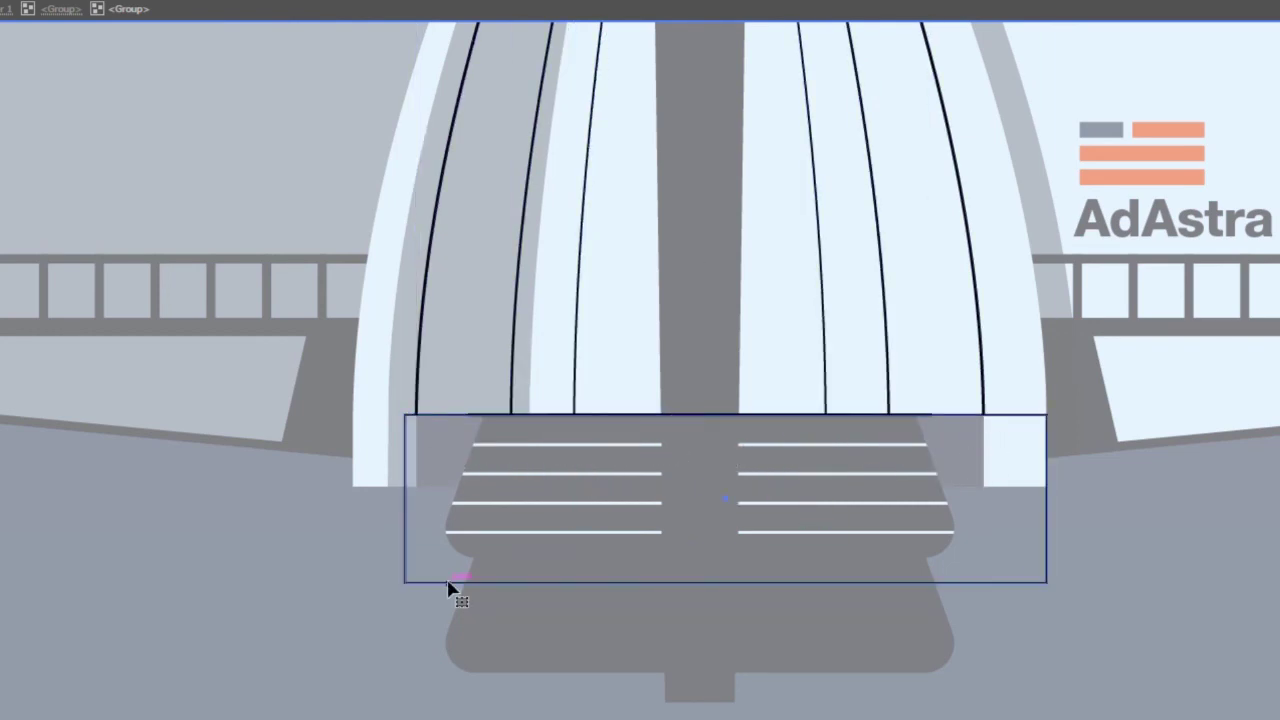
{"action": "left_click", "coordinate": [857, 451]}
{"action": "key", "text": "Tab"}
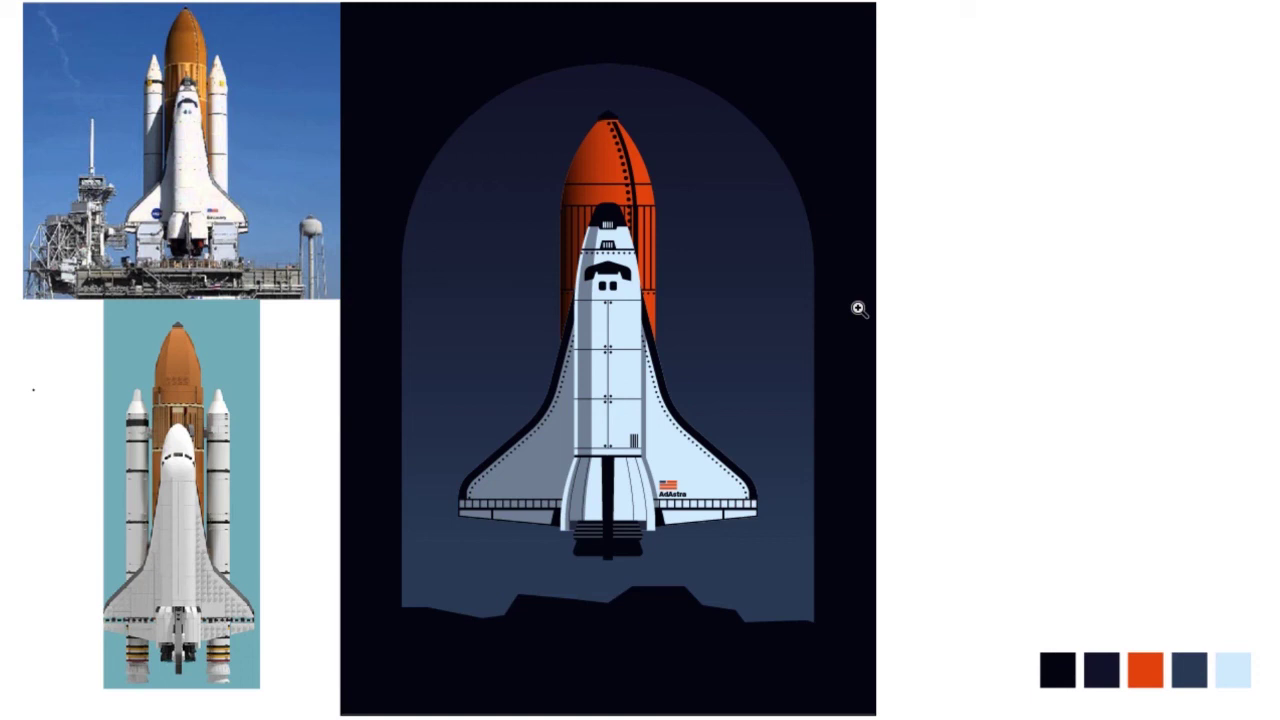
- Draw a tall booster rectangle beside the orange tank
{"action": "left_click_drag", "start_coordinate": [600, 91], "coordinate": [740, 490]}
{"action": "key", "text": "m"}
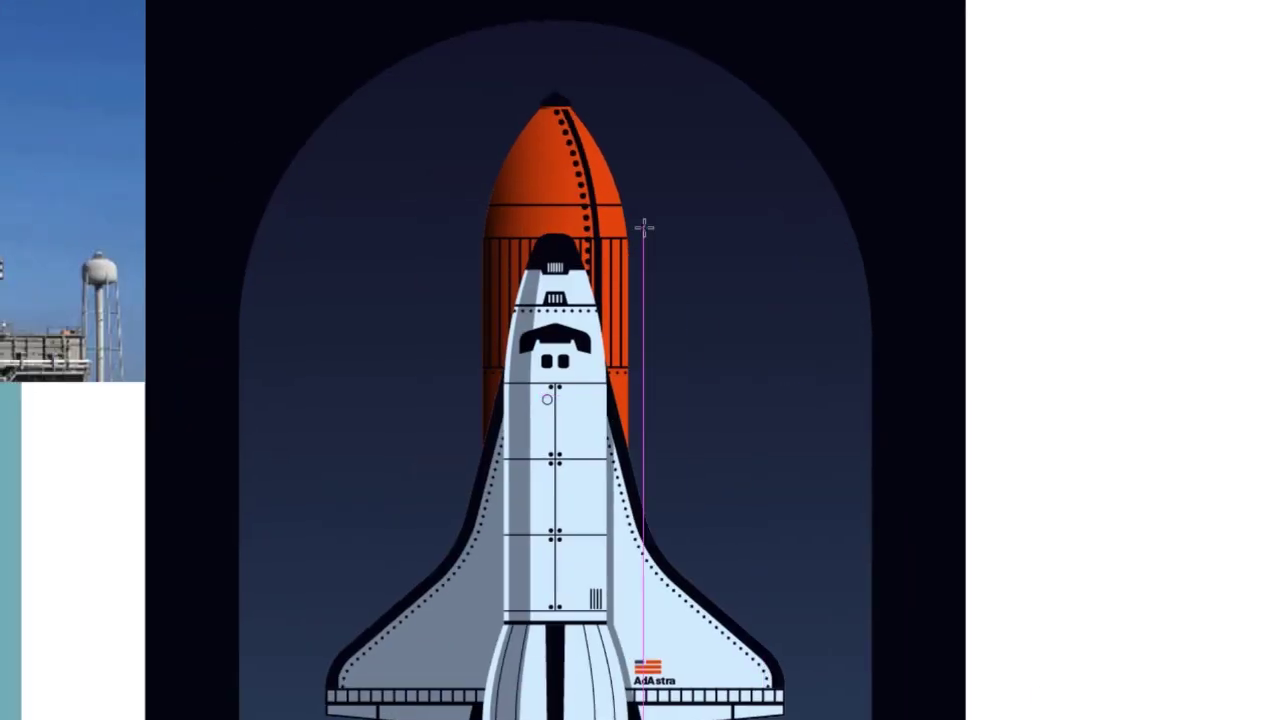
{"action": "left_click_drag", "start_coordinate": [645, 232], "coordinate": [717, 660]}
{"action": "scroll", "coordinate": [791, 271], "scroll_direction": "down", "scroll_amount": 3}
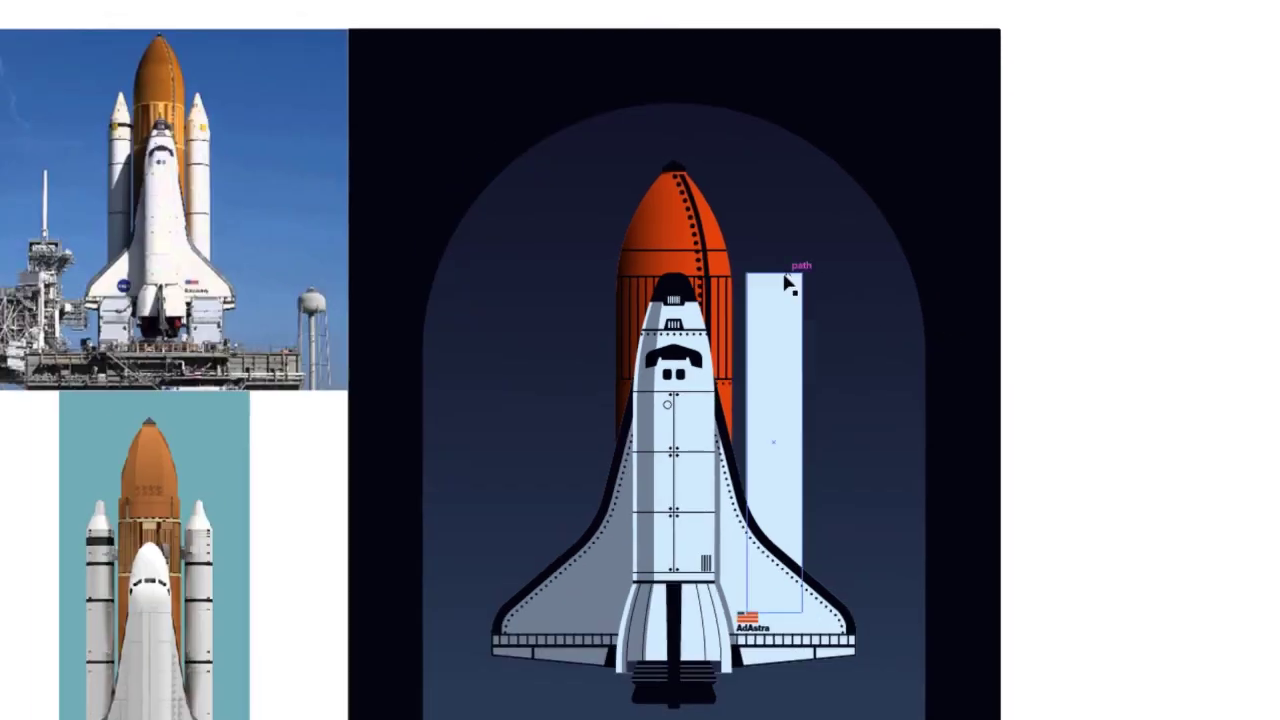
{"action": "scroll", "coordinate": [789, 266], "scroll_direction": "up", "scroll_amount": 2}
{"action": "scroll", "coordinate": [1000, 280], "scroll_direction": "up", "scroll_amount": 1}
{"action": "scroll", "coordinate": [672, 594], "scroll_direction": "down", "scroll_amount": 2}
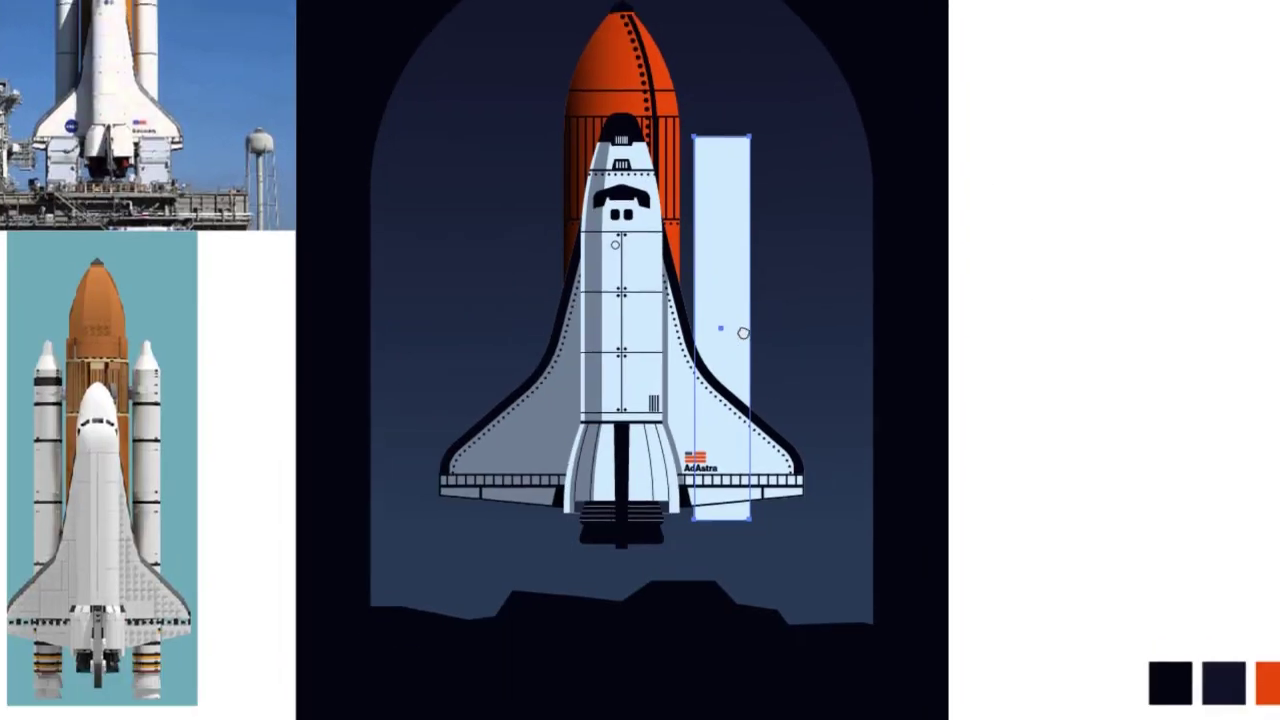
{"action": "scroll", "coordinate": [760, 220], "scroll_direction": "up", "scroll_amount": 2}
{"action": "scroll", "coordinate": [760, 297], "scroll_direction": "up", "scroll_amount": 2}
- Add a small rectangle atop the booster and pull its top into a pointed nose cone
{"action": "left_click_drag", "start_coordinate": [683, 296], "coordinate": [760, 337]}
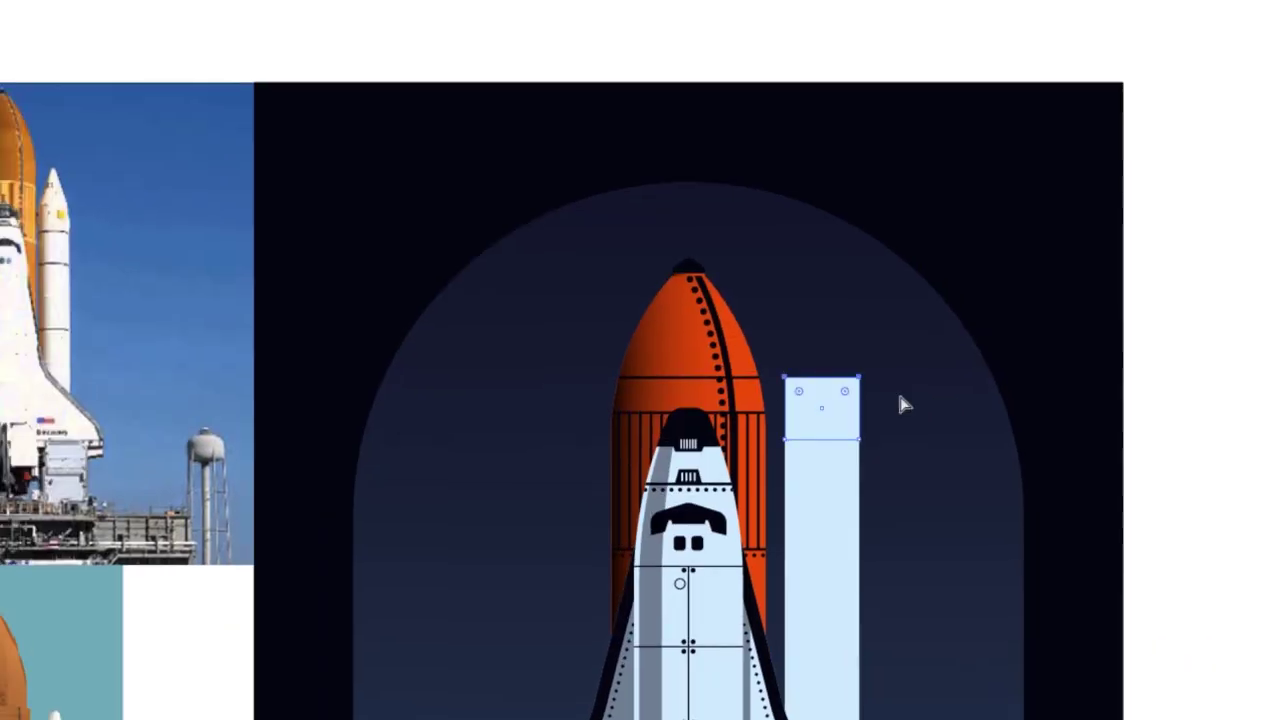
{"action": "left_click_drag", "start_coordinate": [903, 406], "coordinate": [885, 373]}
{"action": "key", "text": "a"}
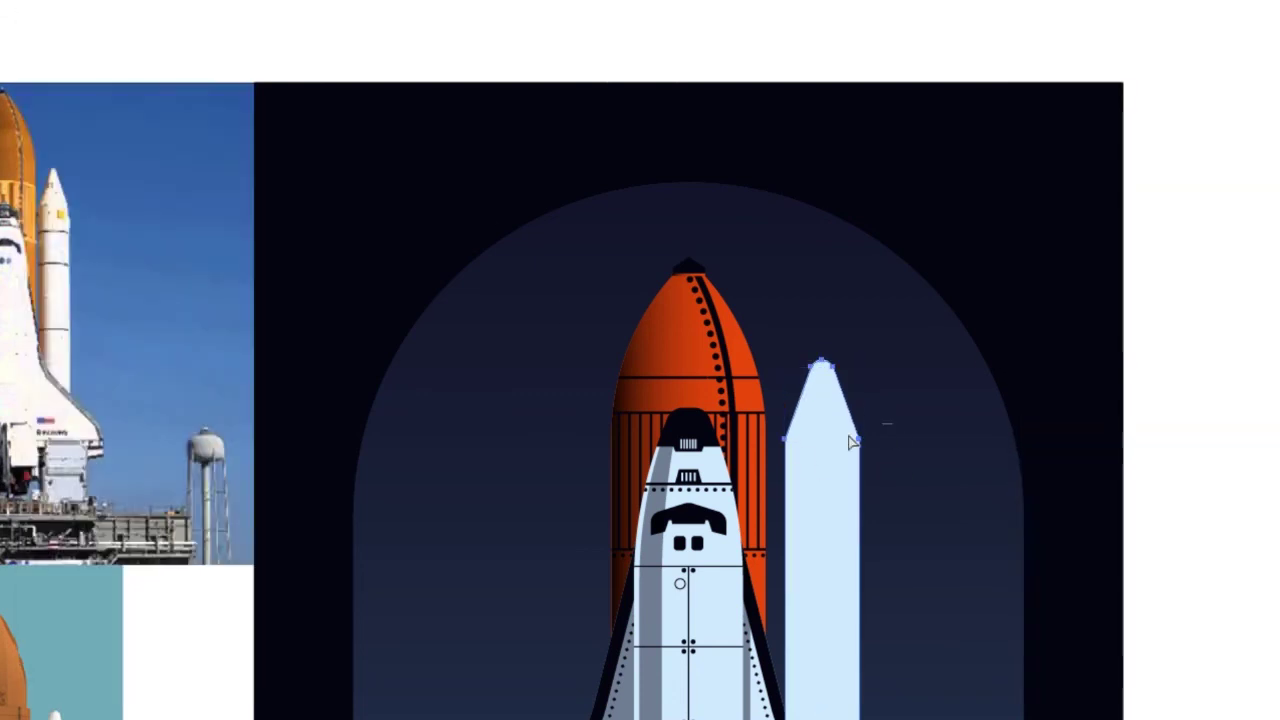
{"action": "scroll", "coordinate": [891, 334], "scroll_direction": "down", "scroll_amount": 1}
{"action": "scroll", "coordinate": [886, 386], "scroll_direction": "down", "scroll_amount": 2}
{"action": "scroll", "coordinate": [849, 346], "scroll_direction": "up", "scroll_amount": 2}
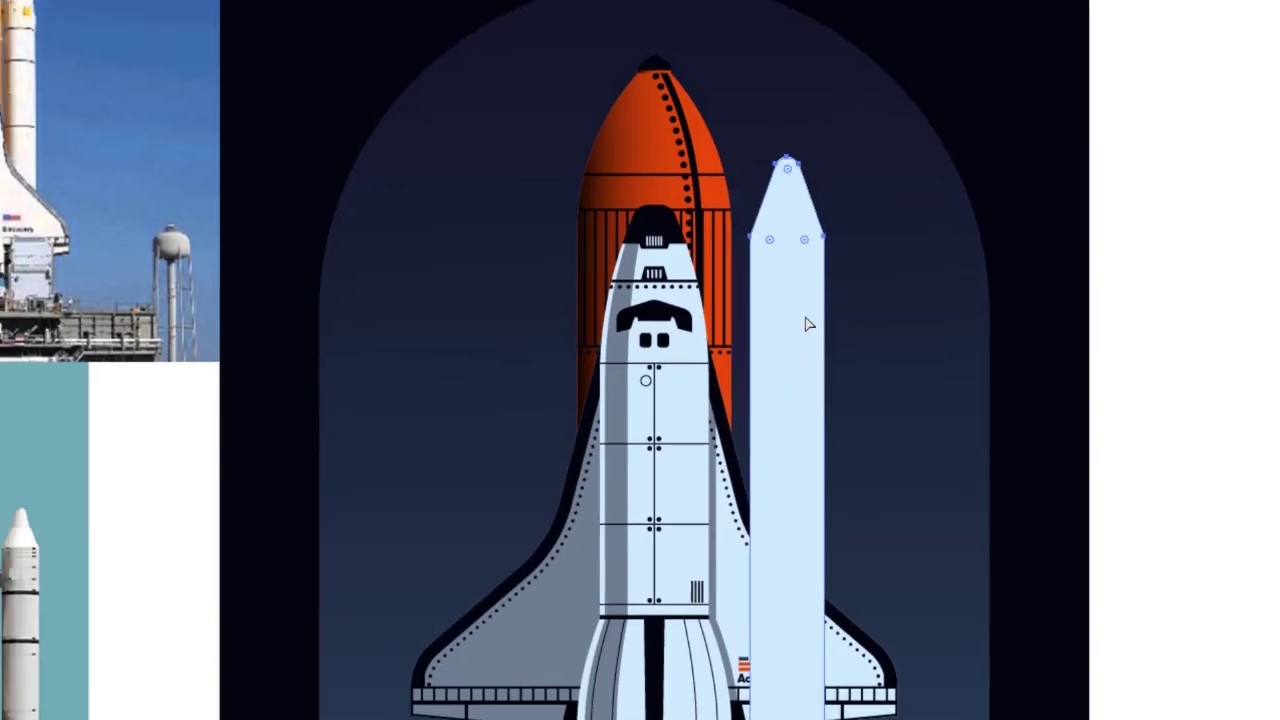
{"action": "scroll", "coordinate": [806, 323], "scroll_direction": "down", "scroll_amount": 3}
{"action": "scroll", "coordinate": [677, 554], "scroll_direction": "up", "scroll_amount": 3}
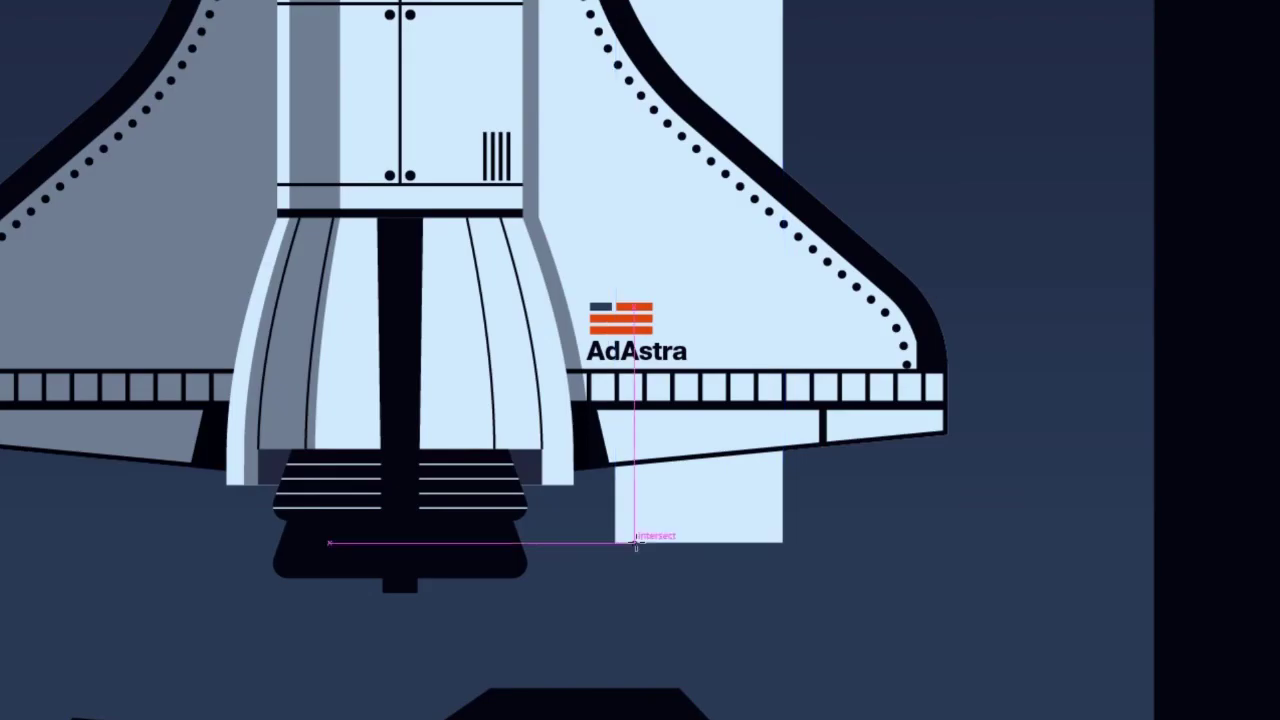
{"action": "key", "text": "Tab"}
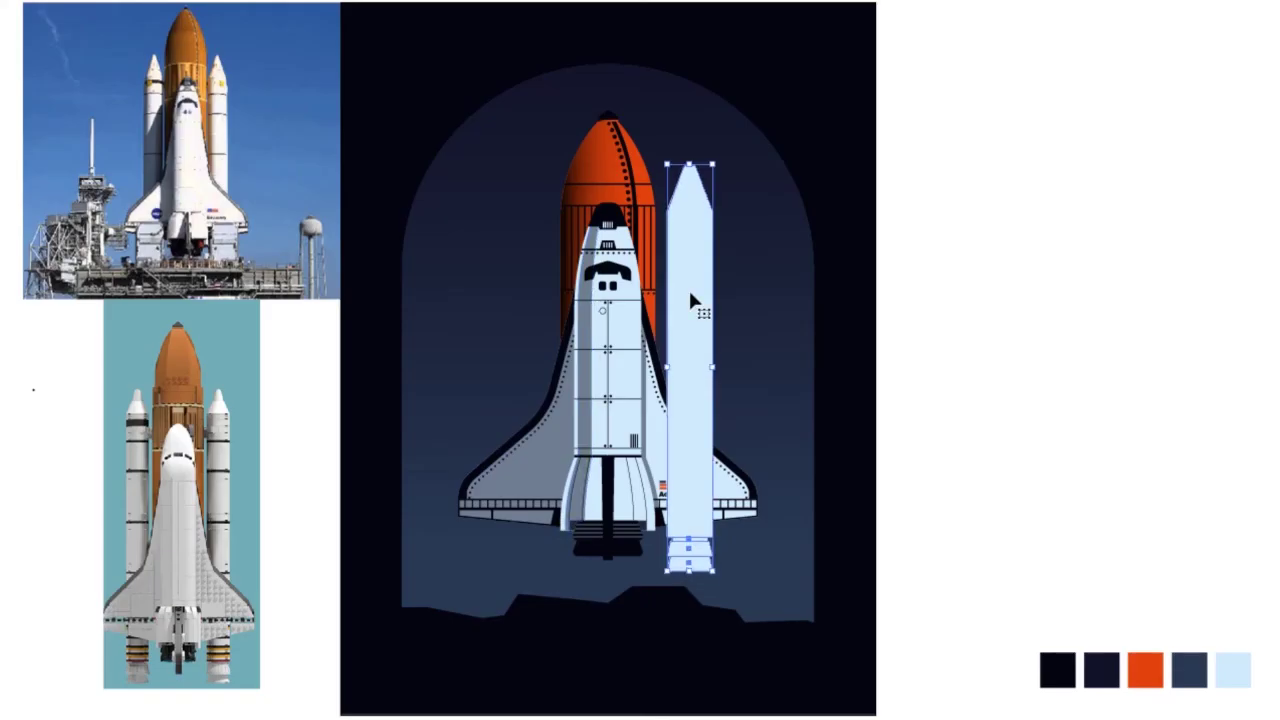
- Draw a horizontal line across the booster and repeat copies with Ctrl+D for even spacing
{"action": "left_click", "coordinate": [914, 291]}
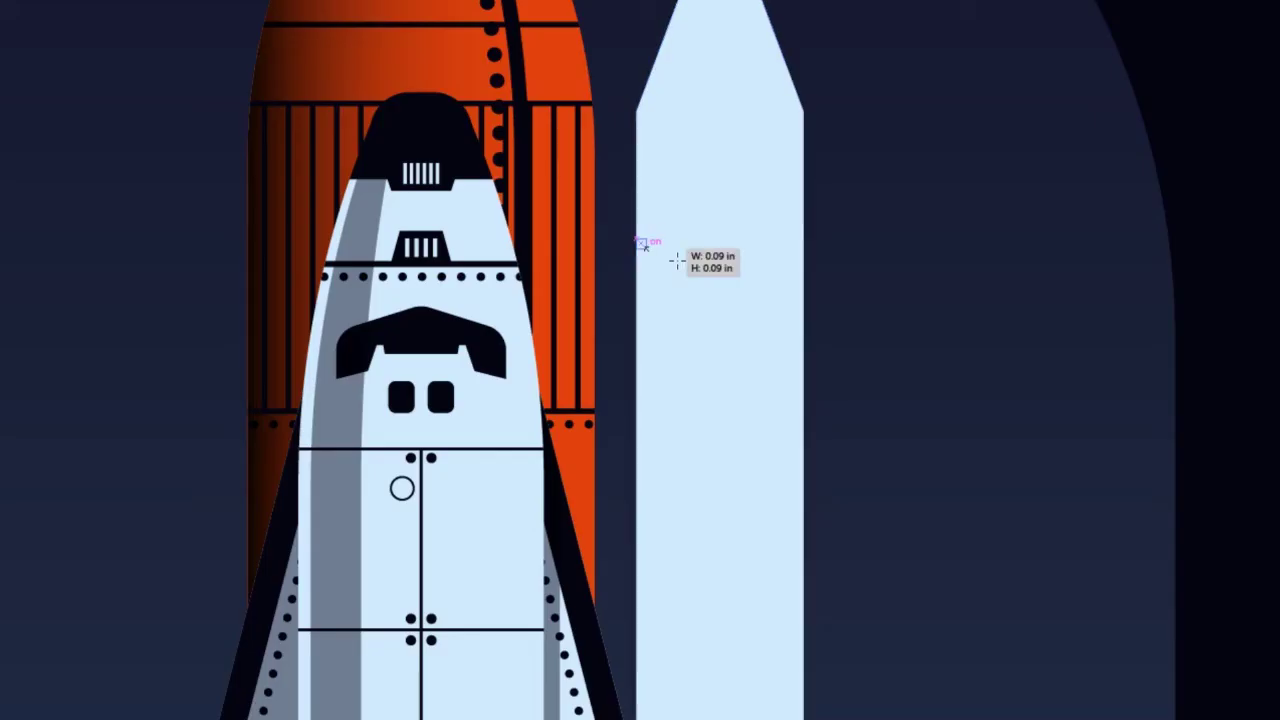
{"action": "left_click_drag", "start_coordinate": [645, 314], "coordinate": [722, 314]}
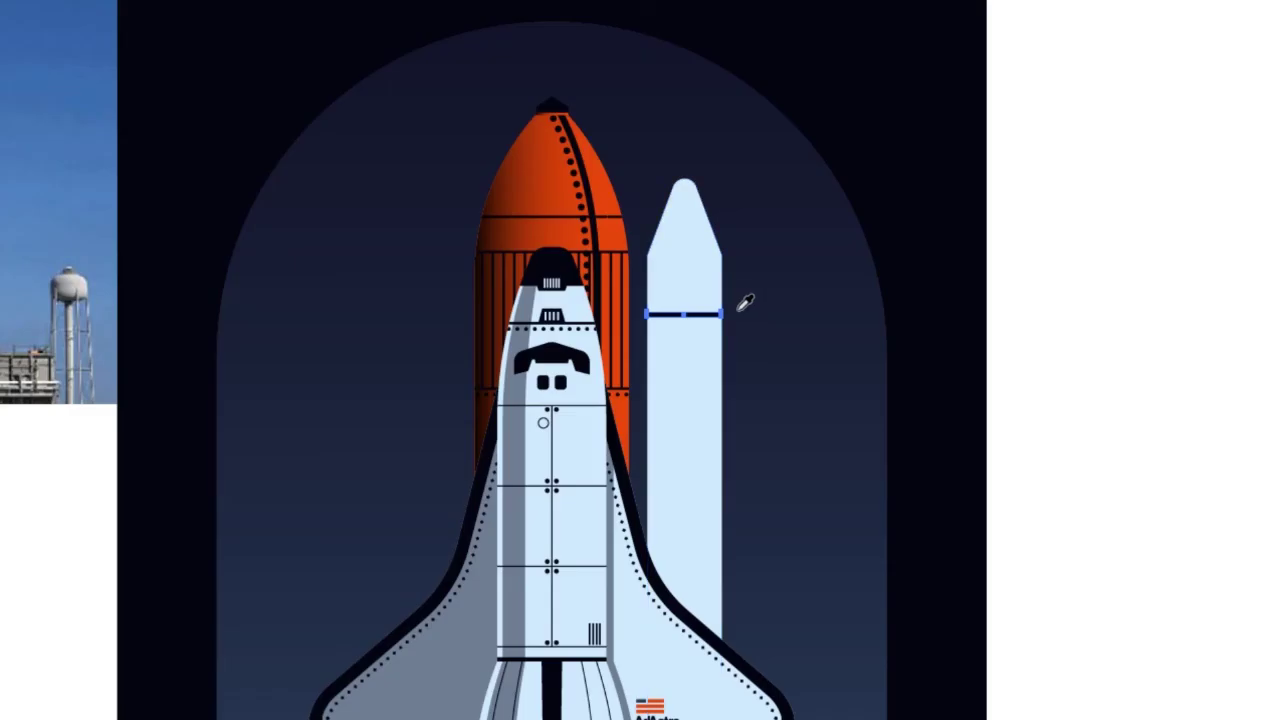
{"action": "left_click_drag", "start_coordinate": [840, 333], "coordinate": [855, 400]}
{"action": "key", "text": "ctrl+d"}
{"action": "scroll", "coordinate": [855, 395], "scroll_direction": "down", "scroll_amount": 5}
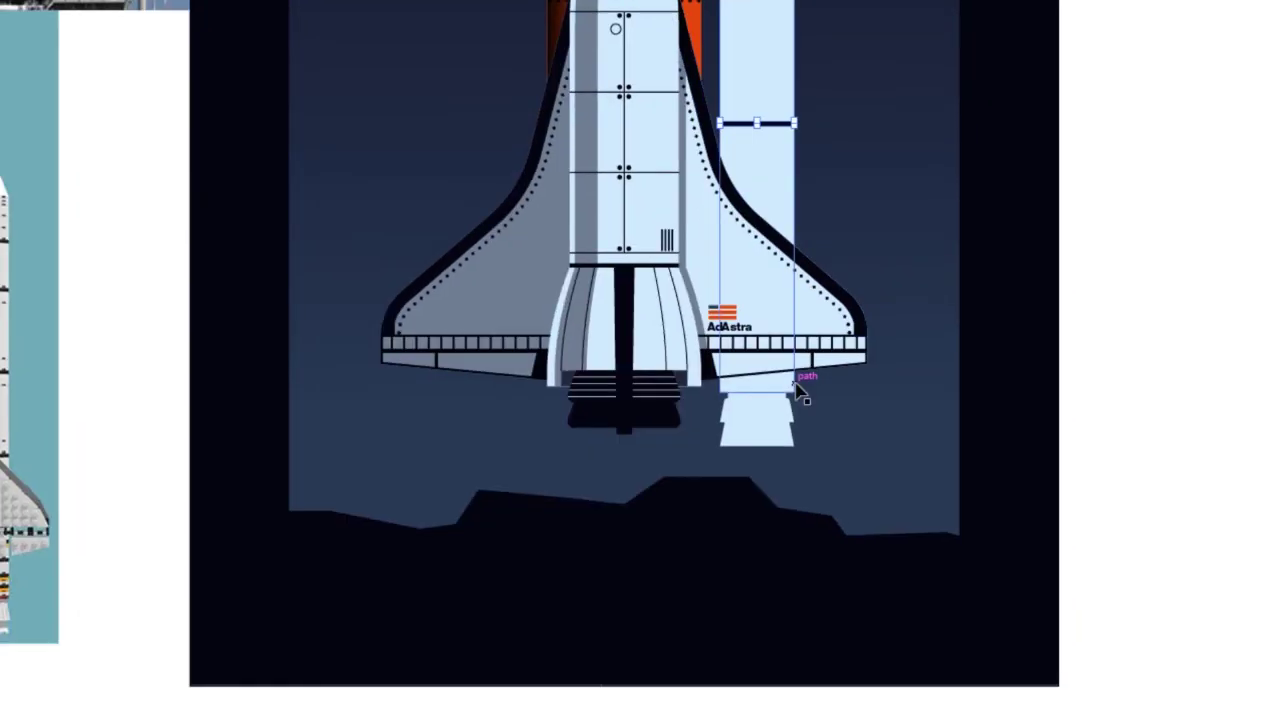
{"action": "scroll", "coordinate": [770, 415], "scroll_direction": "up", "scroll_amount": 5}
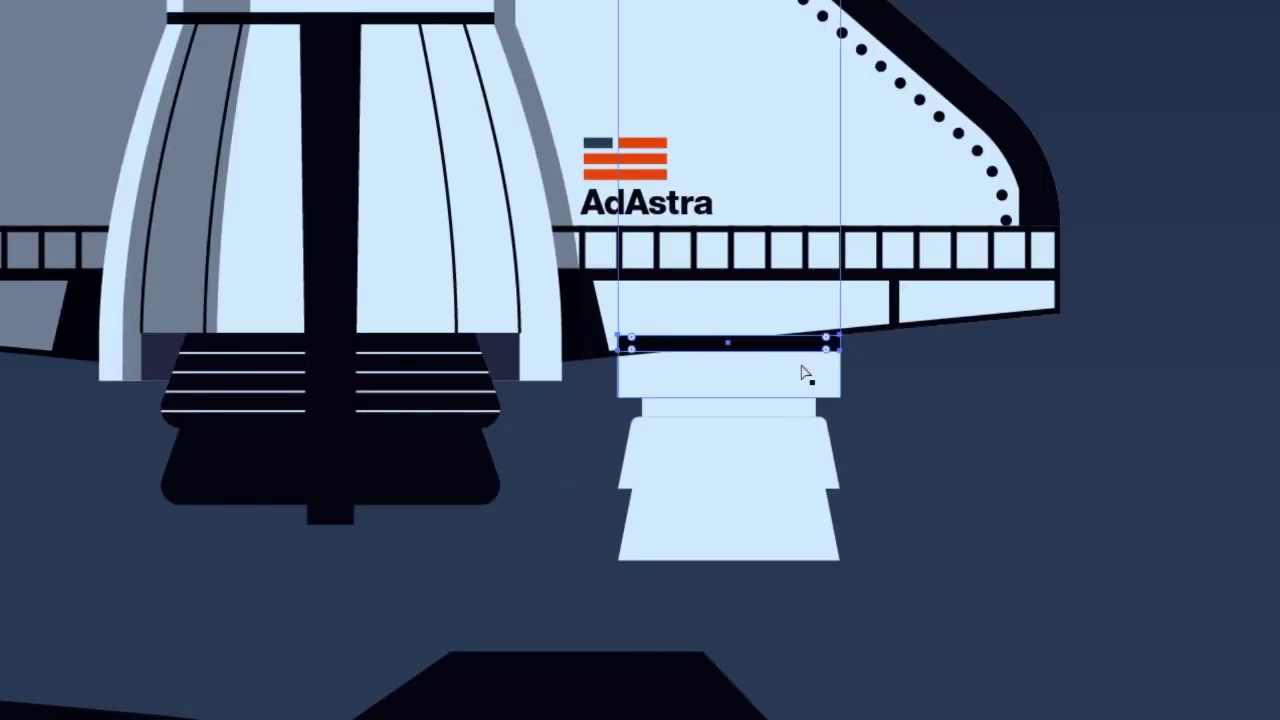
{"action": "key", "text": "Up"}
{"action": "key", "text": "Up"}
{"action": "left_click", "coordinate": [905, 397]}
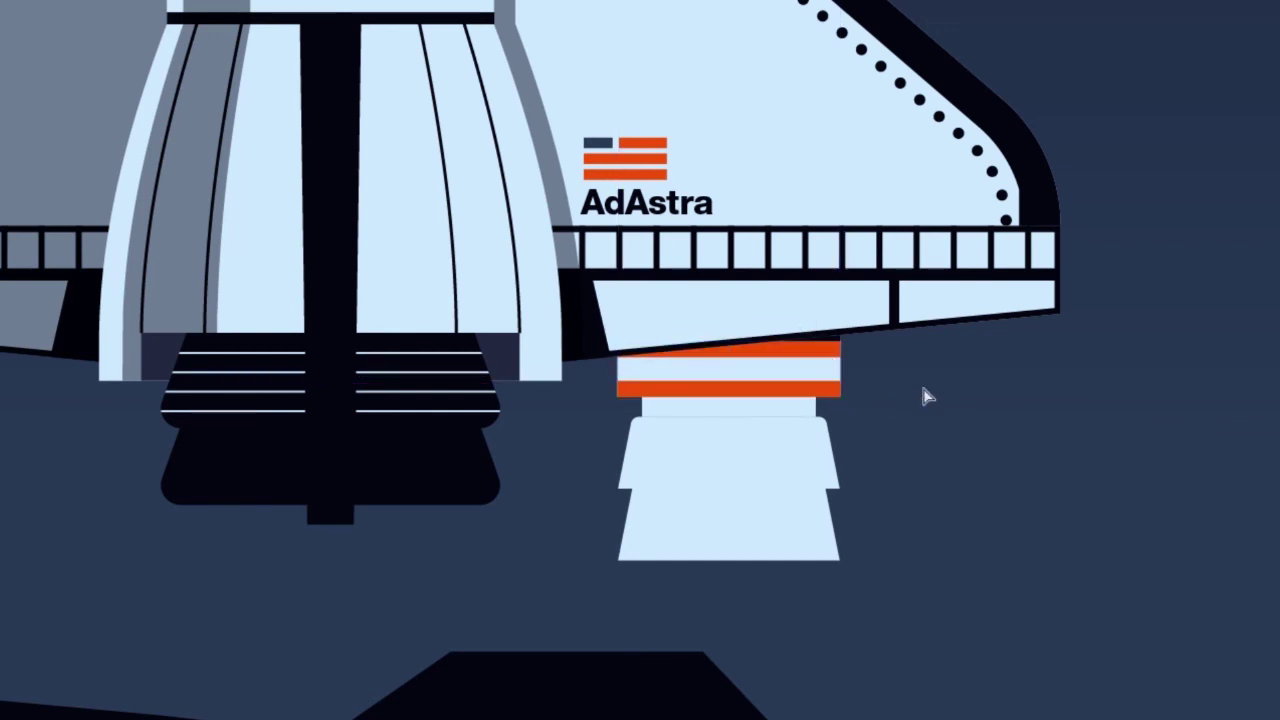
- Clip the nozzle's vertical lines to the nozzle shape with Make Clipping Mask
{"action": "key", "text": "v"}
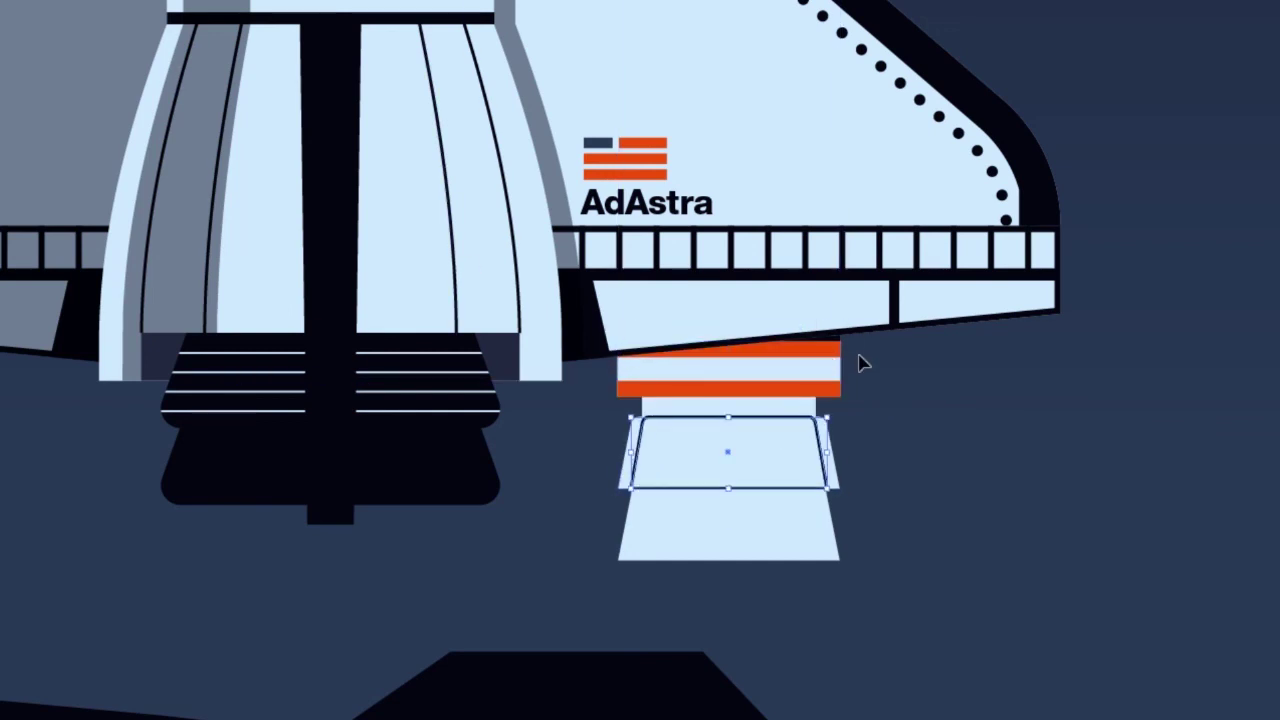
{"action": "scroll", "coordinate": [700, 440], "scroll_direction": "right", "scroll_amount": 1}
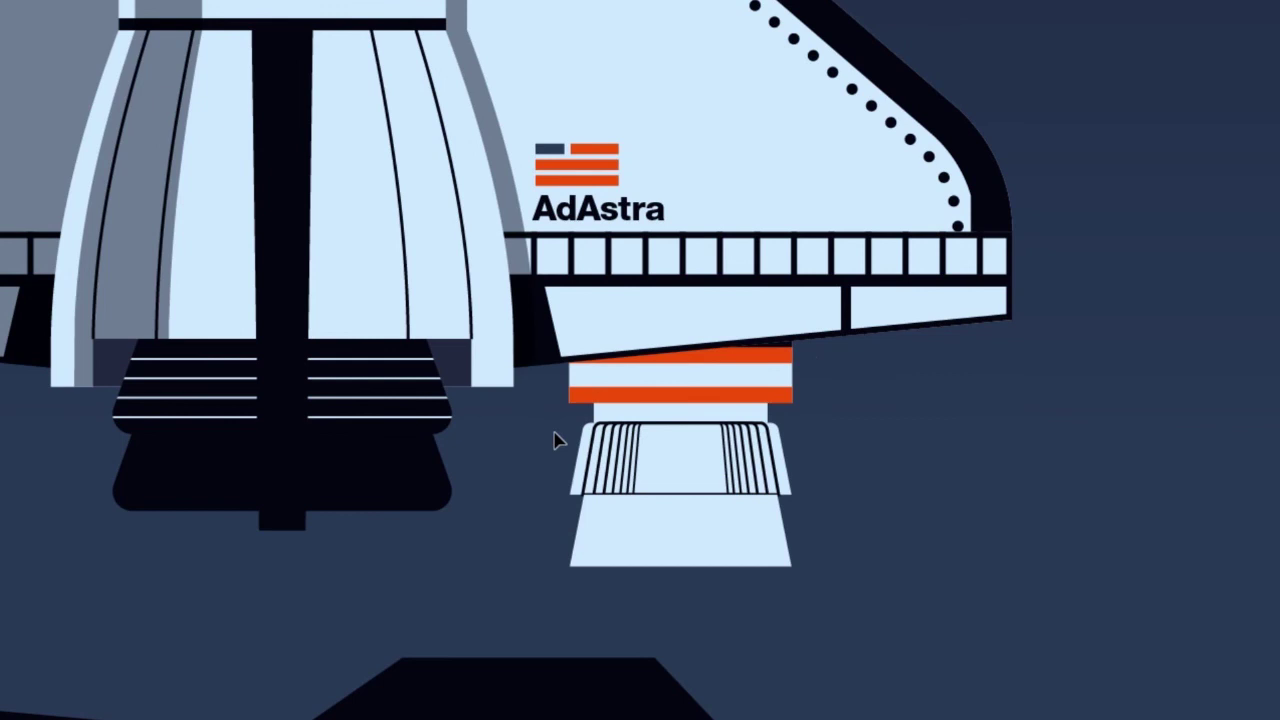
{"action": "double_click", "coordinate": [785, 460]}
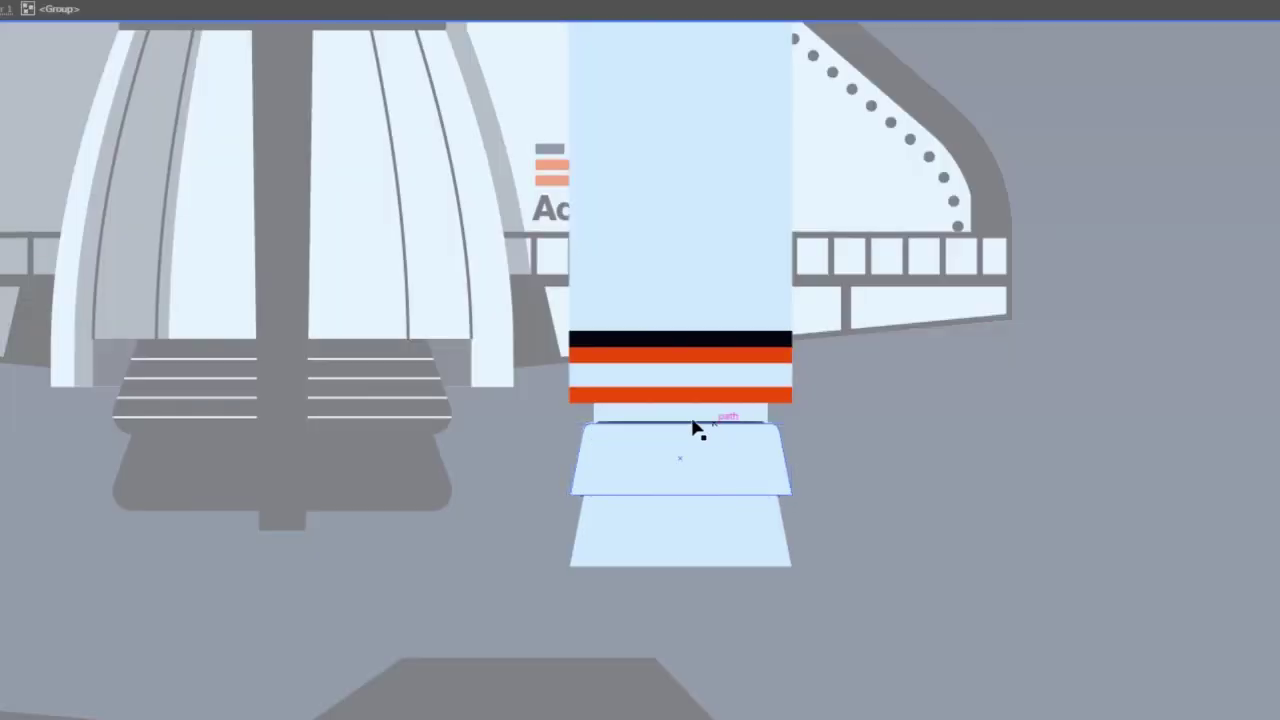
{"action": "right_click", "coordinate": [628, 266]}
{"action": "left_click", "coordinate": [703, 276]}
{"action": "double_click", "coordinate": [930, 467]}
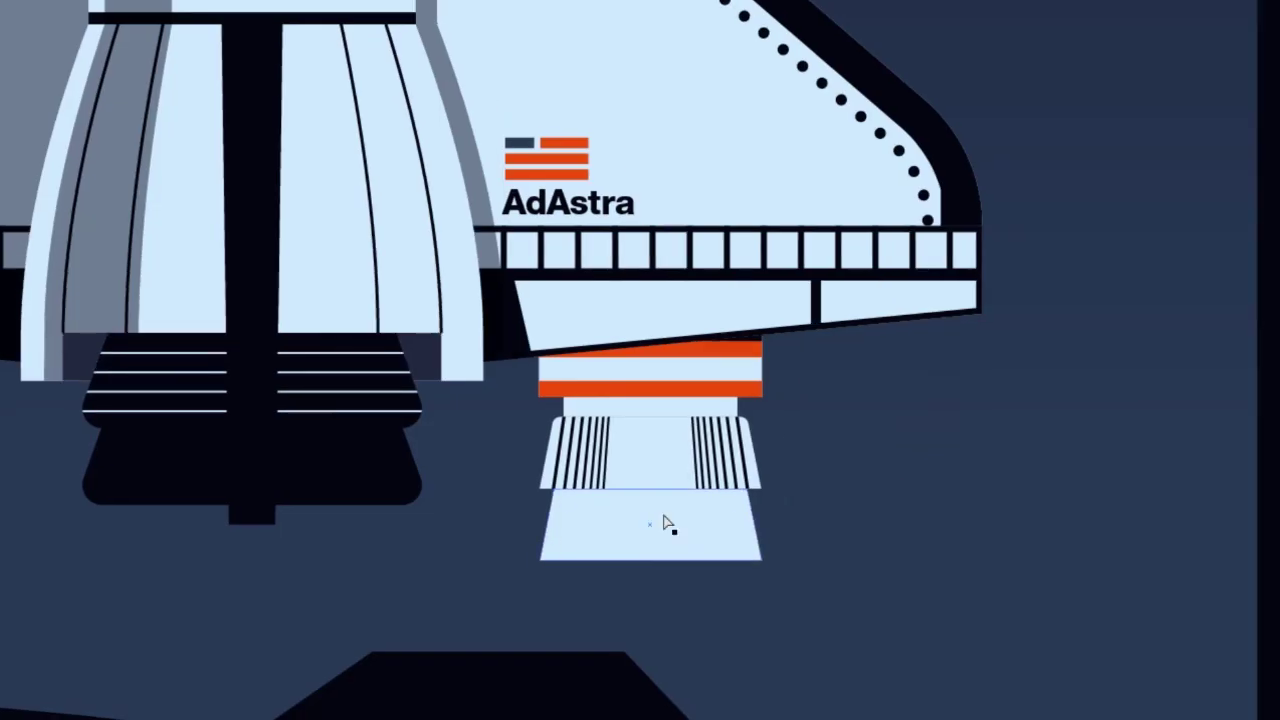
{"action": "key", "text": "Tab"}
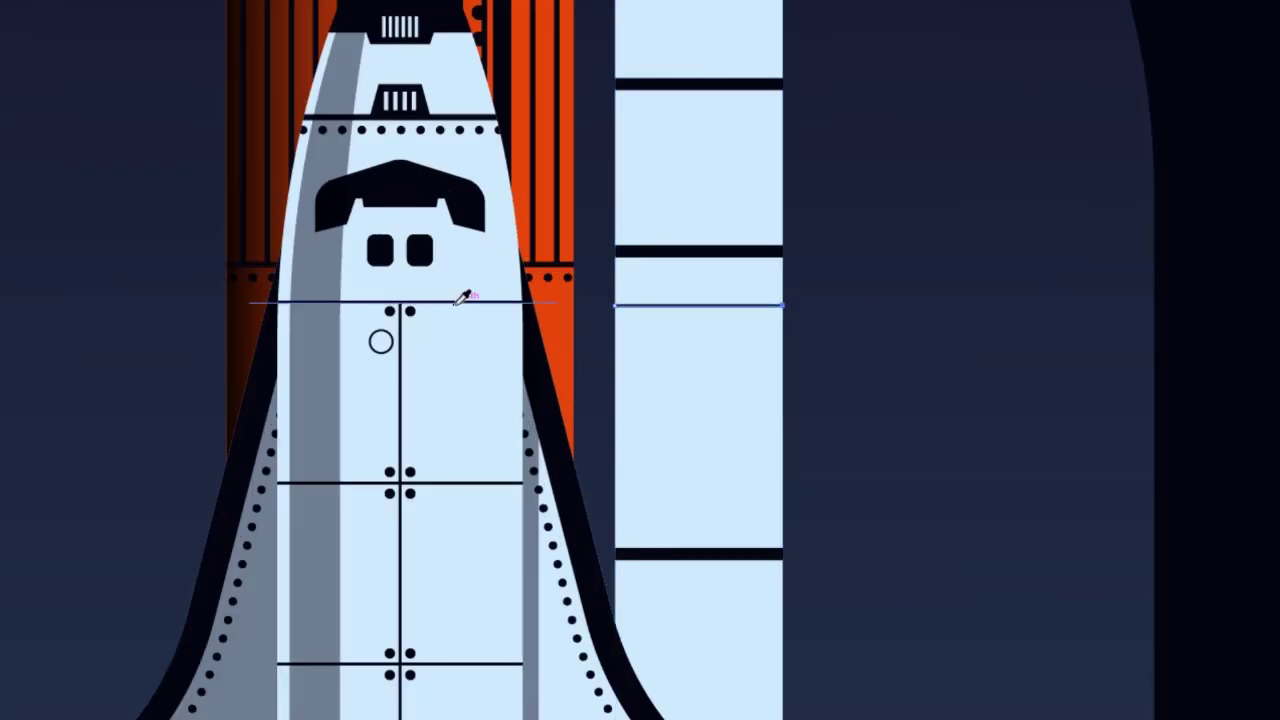
- Copy a black line and small black tabs down and up along the booster
{"action": "left_click_drag", "start_coordinate": [700, 305], "coordinate": [743, 514]}
{"action": "scroll", "coordinate": [718, 305], "scroll_direction": "down", "scroll_amount": 4}
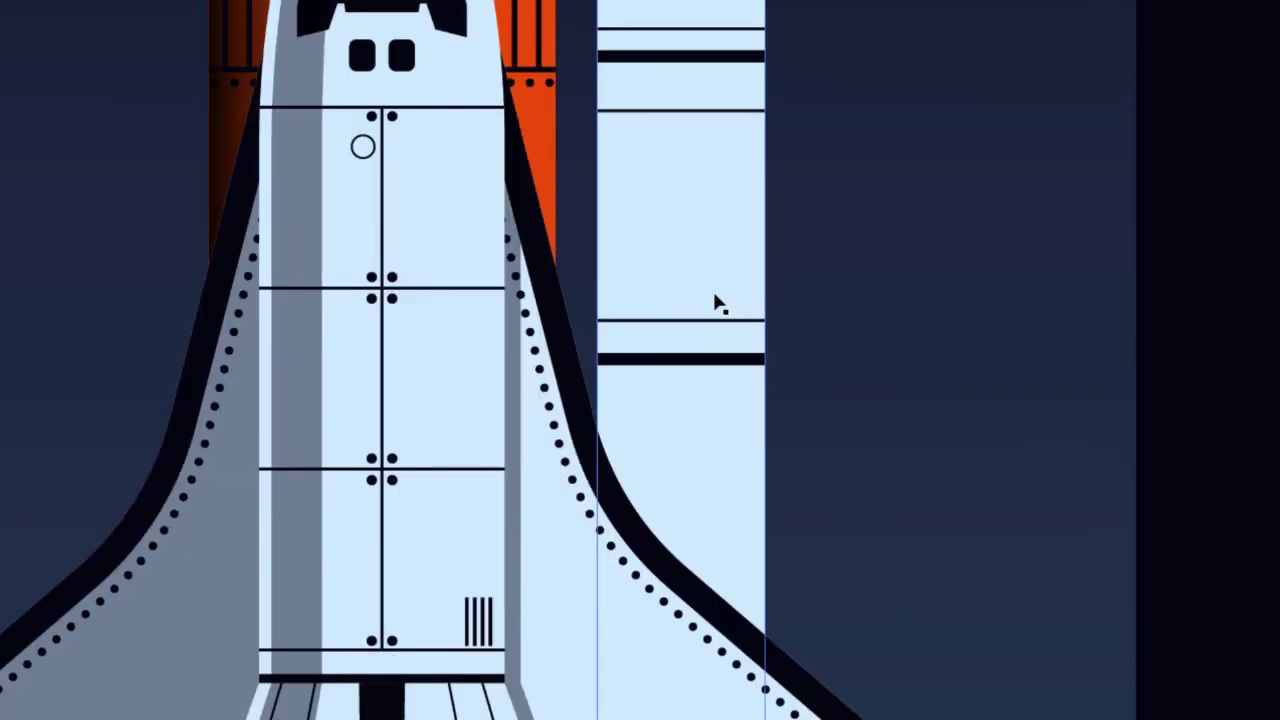
{"action": "left_click_drag", "start_coordinate": [706, 404], "coordinate": [706, 404]}
{"action": "scroll", "coordinate": [785, 343], "scroll_direction": "up", "scroll_amount": 4}
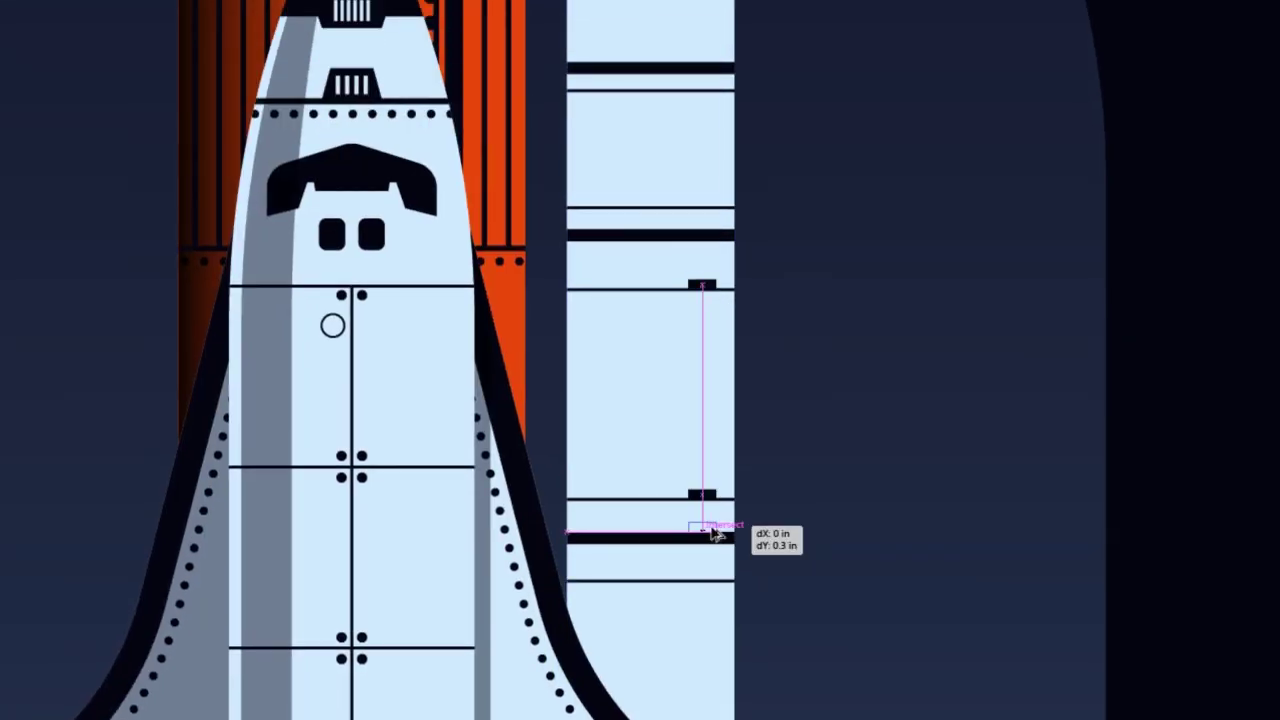
{"action": "left_click_drag", "start_coordinate": [715, 535], "coordinate": [715, 533]}
{"action": "scroll", "coordinate": [823, 523], "scroll_direction": "up", "scroll_amount": 2}
{"action": "left_click_drag", "start_coordinate": [688, 600], "coordinate": [688, 188]}
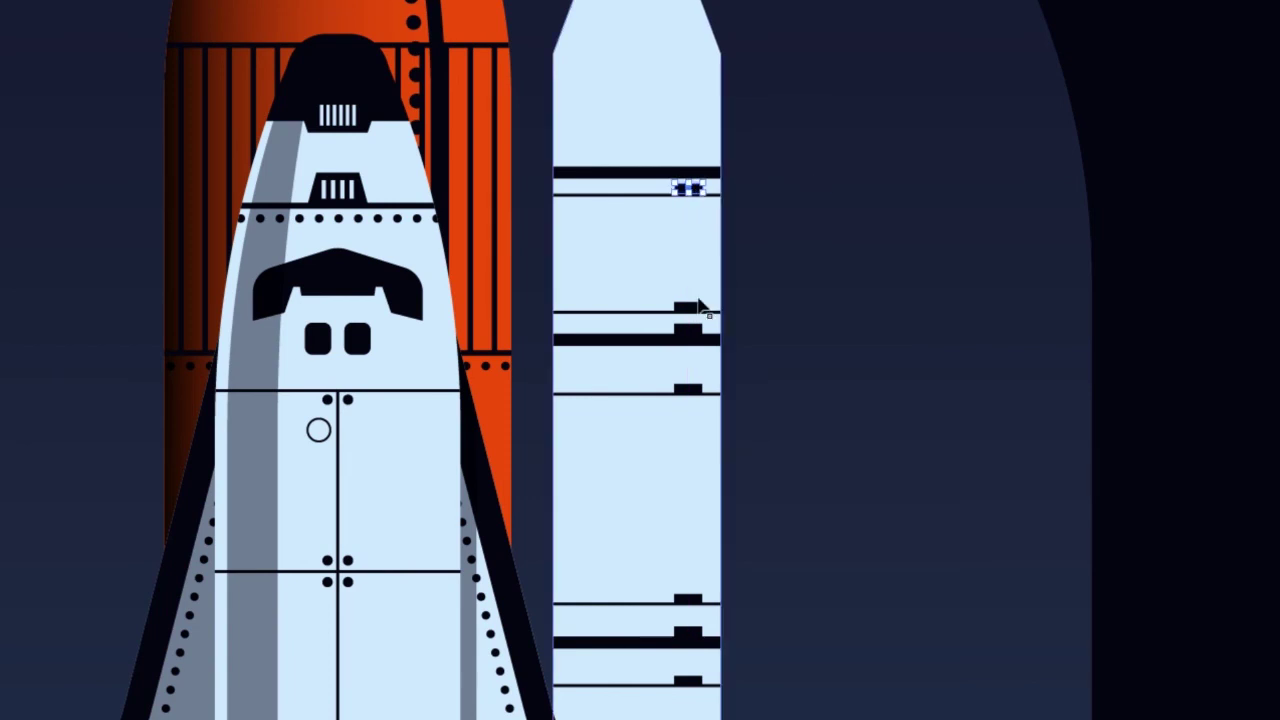
{"action": "scroll", "coordinate": [791, 403], "scroll_direction": "down", "scroll_amount": 1}
{"action": "scroll", "coordinate": [711, 449], "scroll_direction": "up", "scroll_amount": 3}
{"action": "scroll", "coordinate": [690, 430], "scroll_direction": "up", "scroll_amount": 4}
- Place a thin line on the lower booster, then add an orange square and two small bars
{"action": "left_click_drag", "start_coordinate": [711, 418], "coordinate": [675, 415]}
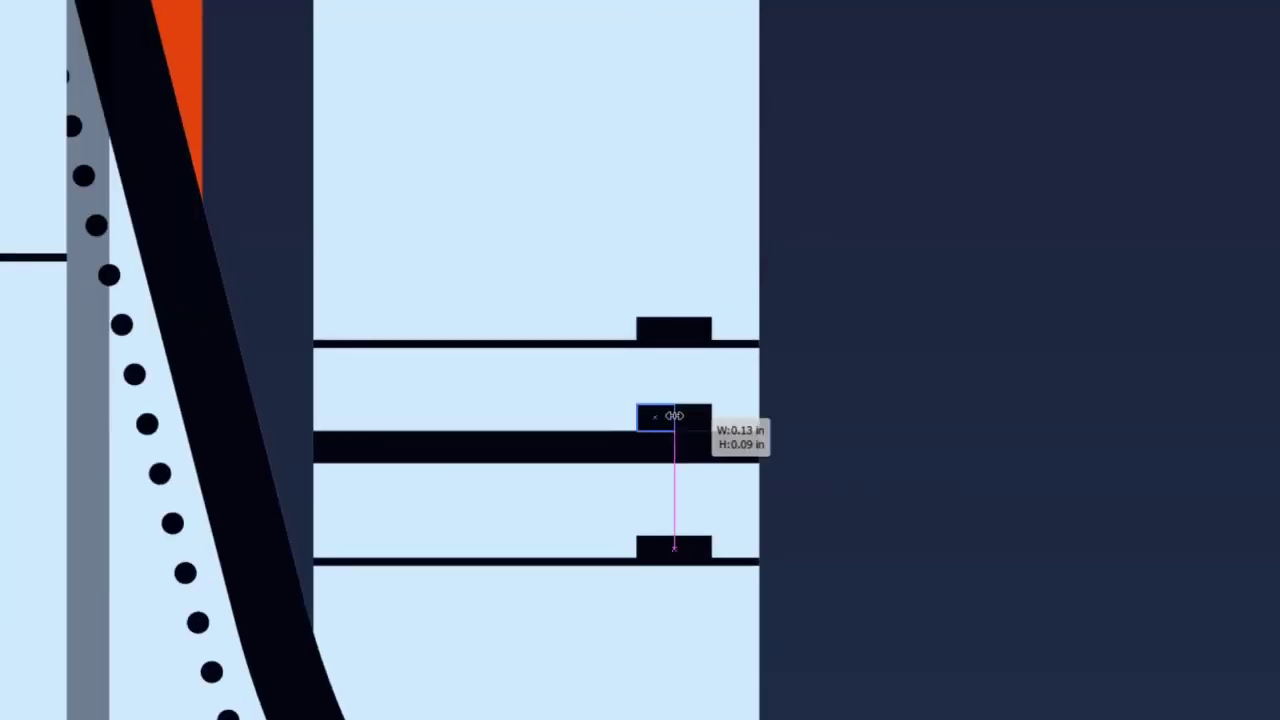
{"action": "scroll", "coordinate": [889, 343], "scroll_direction": "down", "scroll_amount": 5}
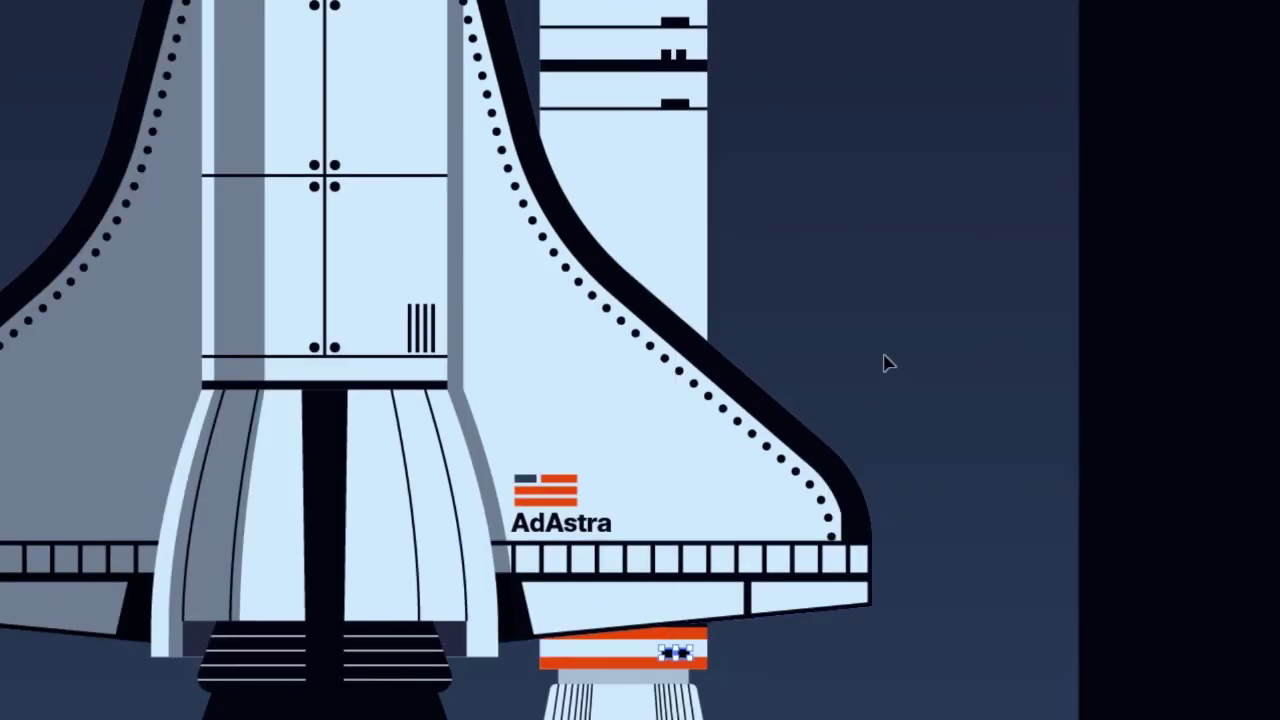
{"action": "scroll", "coordinate": [883, 360], "scroll_direction": "up", "scroll_amount": 3}
{"action": "scroll", "coordinate": [833, 369], "scroll_direction": "up", "scroll_amount": 2}
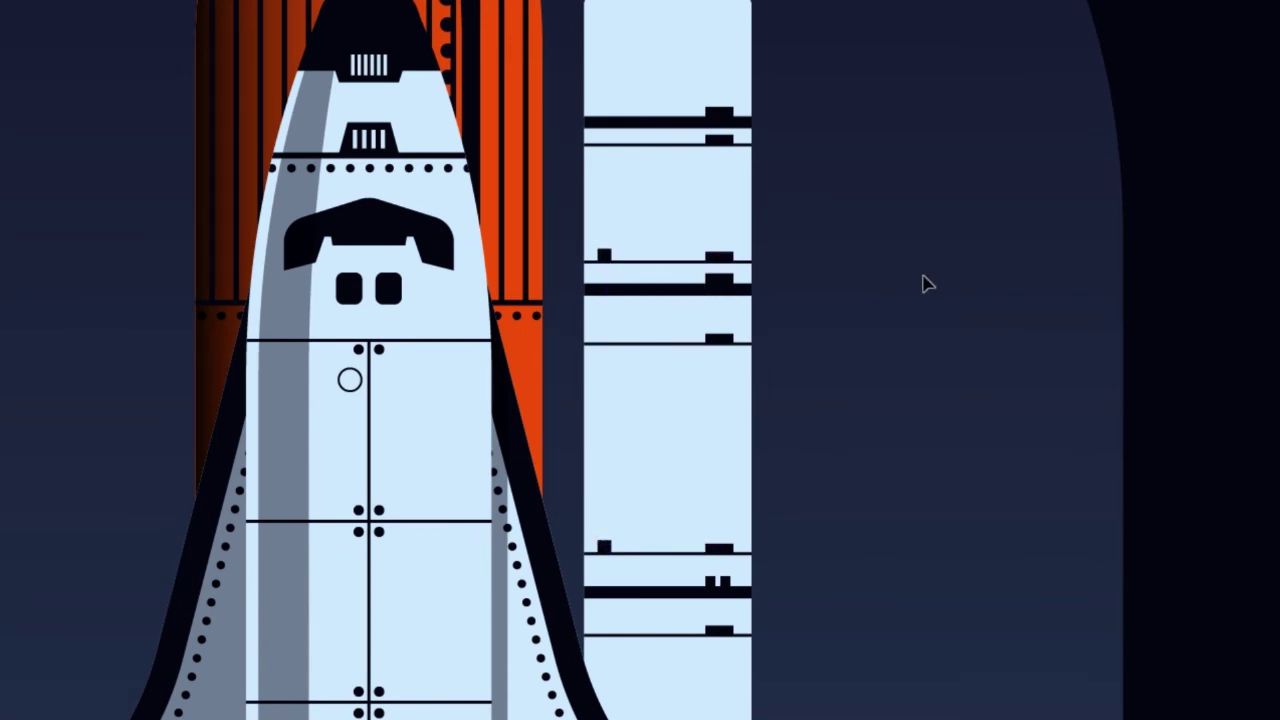
{"action": "scroll", "coordinate": [726, 260], "scroll_direction": "down", "scroll_amount": 5}
{"action": "scroll", "coordinate": [686, 354], "scroll_direction": "up", "scroll_amount": 5}
{"action": "left_click_drag", "start_coordinate": [686, 354], "coordinate": [686, 430]}
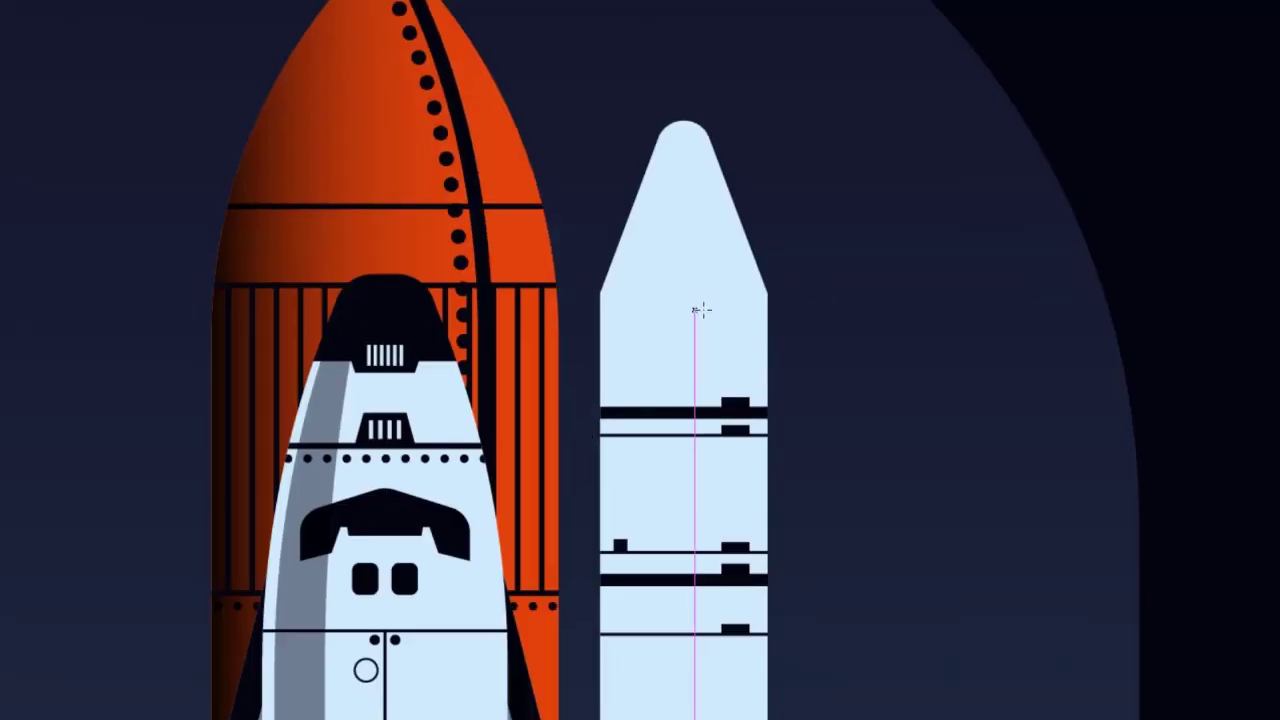
{"action": "left_click_drag", "start_coordinate": [705, 308], "coordinate": [750, 361]}
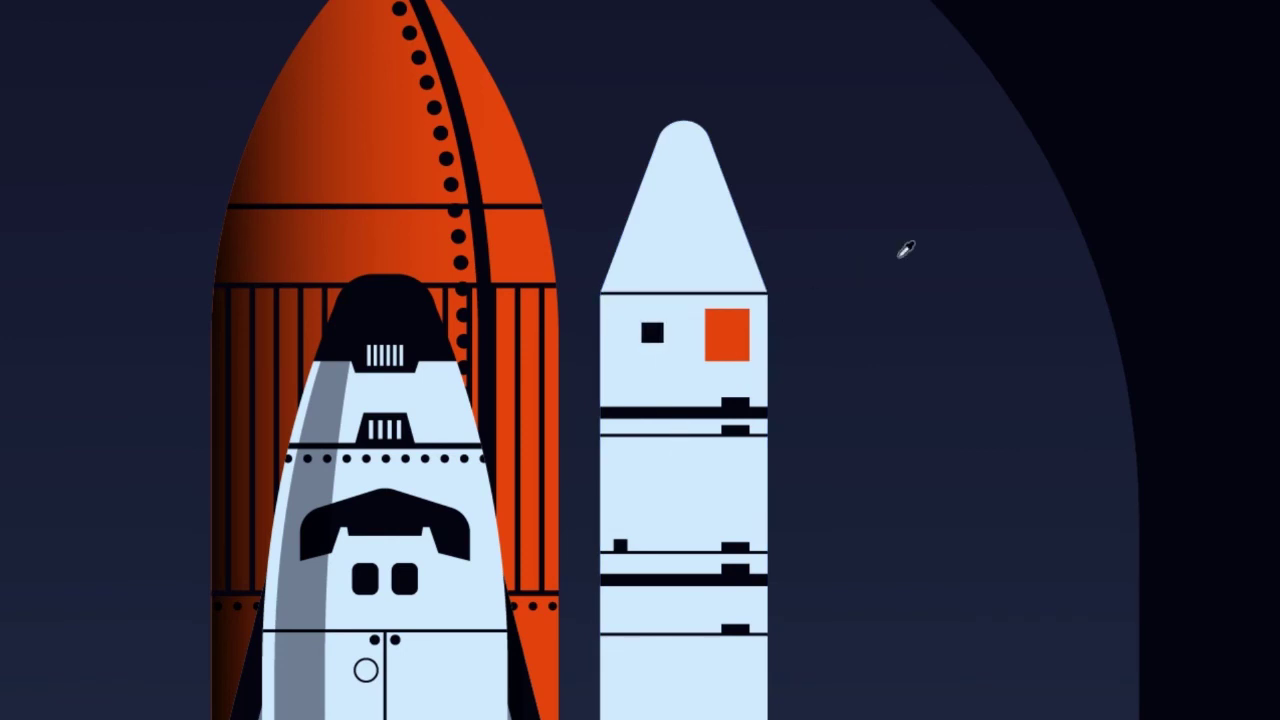
{"action": "scroll", "coordinate": [906, 249], "scroll_direction": "down", "scroll_amount": 5}
{"action": "left_click_drag", "start_coordinate": [598, 312], "coordinate": [608, 372]}
- Reset the arc warp bend to 0% on the booster's isolated middle detail group
{"action": "scroll", "coordinate": [772, 170], "scroll_direction": "down", "scroll_amount": 5}
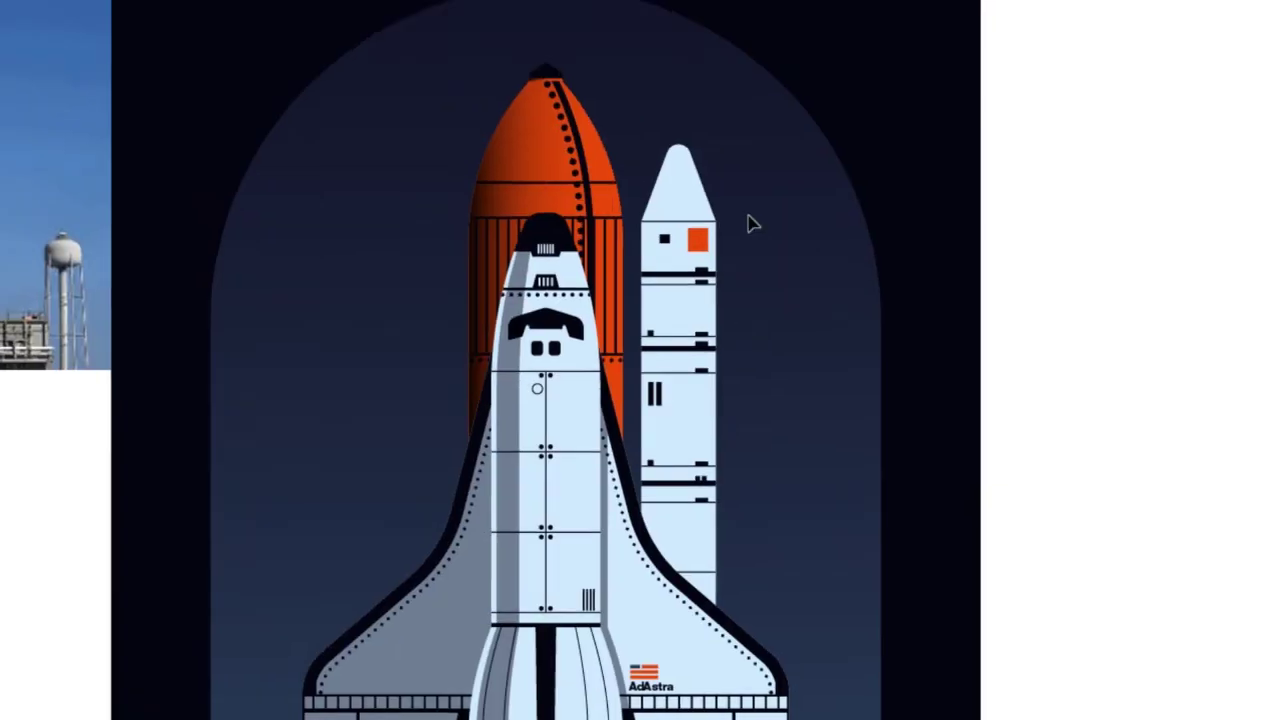
{"action": "scroll", "coordinate": [737, 297], "scroll_direction": "down", "scroll_amount": 1}
{"action": "left_click", "coordinate": [692, 375]}
{"action": "double_click", "coordinate": [692, 375]}
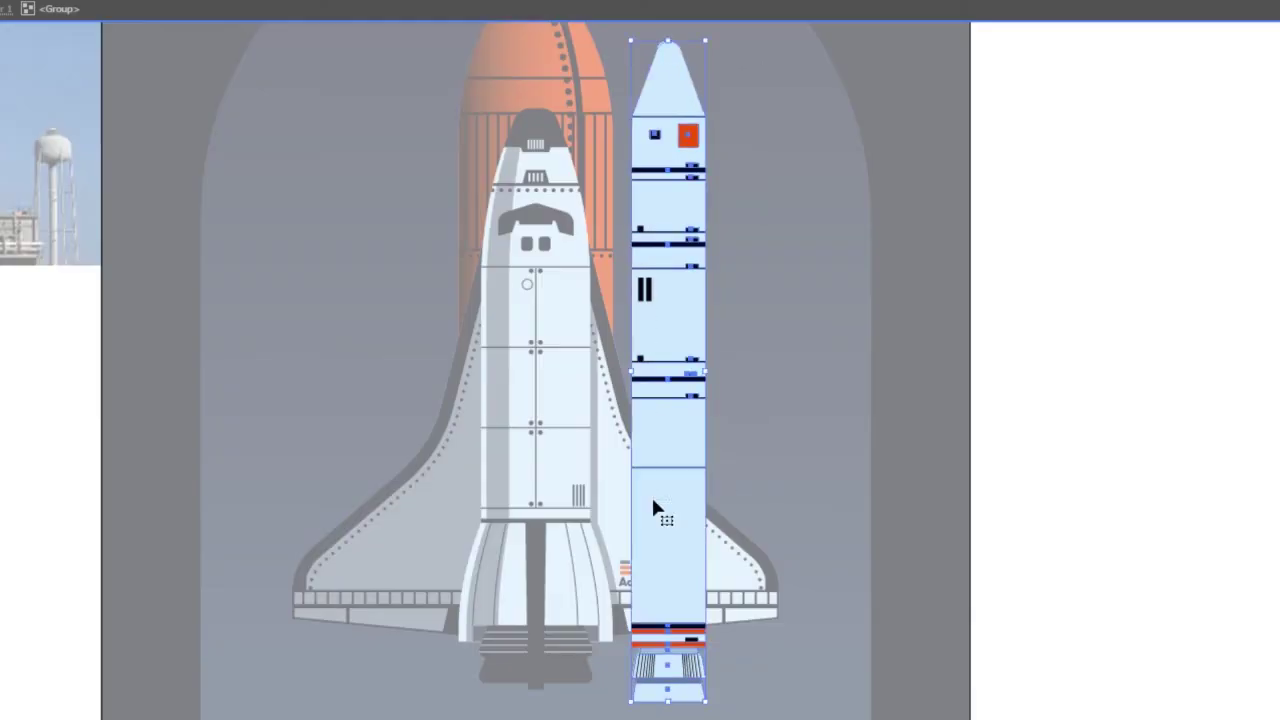
{"action": "scroll", "coordinate": [663, 450], "scroll_direction": "up", "scroll_amount": 2}
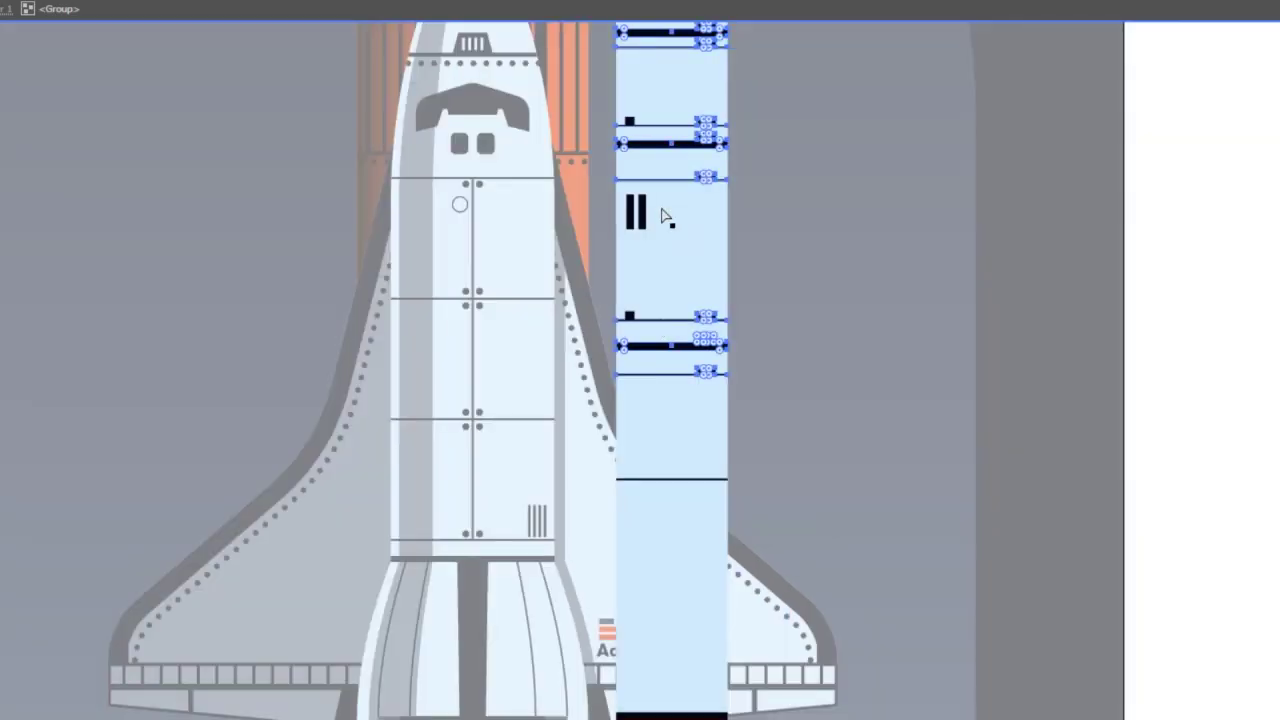
{"action": "scroll", "coordinate": [697, 494], "scroll_direction": "down", "scroll_amount": 2}
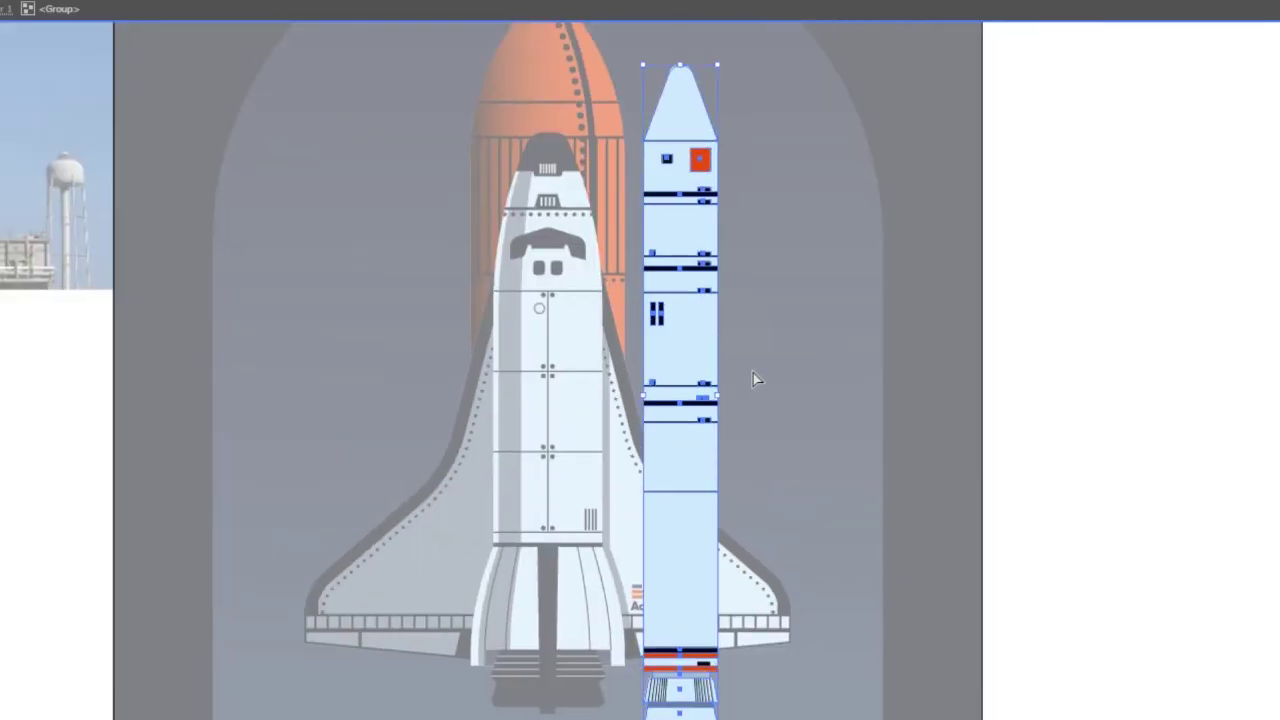
{"action": "left_click", "coordinate": [700, 150]}
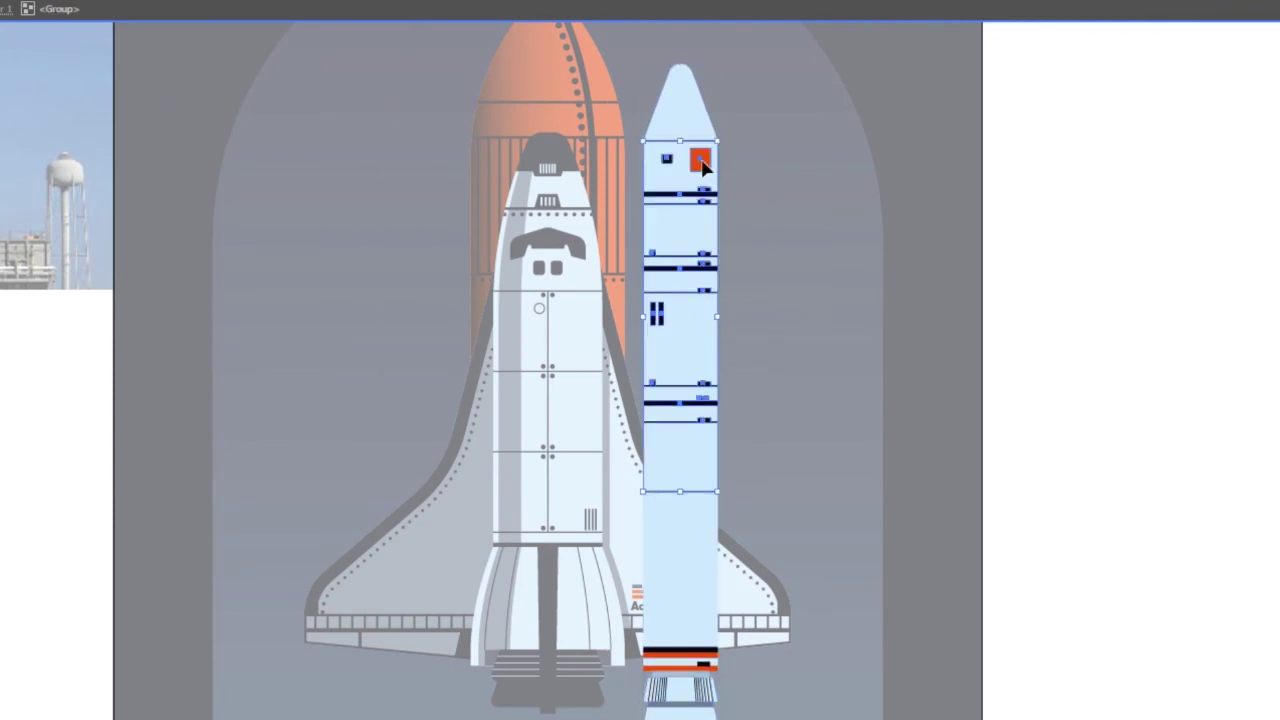
{"action": "left_click", "coordinate": [703, 165]}
{"action": "double_click", "coordinate": [683, 208]}
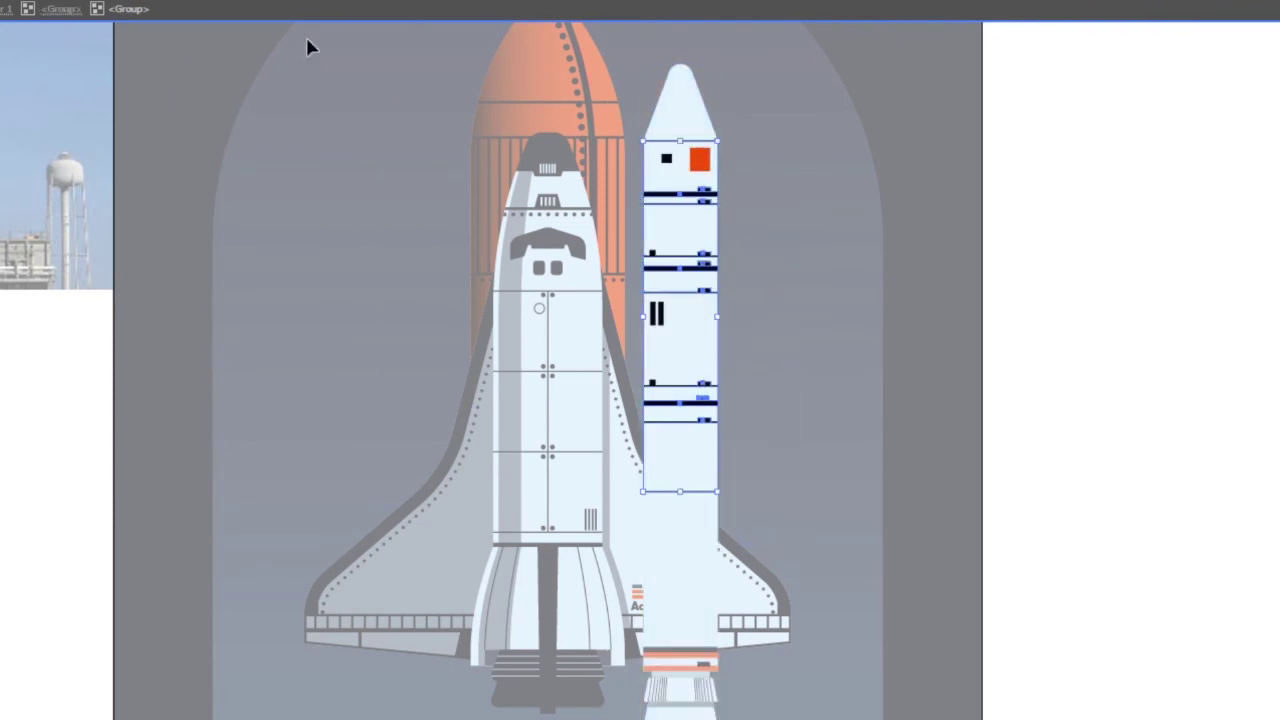
{"action": "key", "text": "ctrl+alt+shift+w"}
{"action": "left_click_drag", "start_coordinate": [160, 88], "coordinate": [126, 88]}
{"action": "key", "text": "Return"}
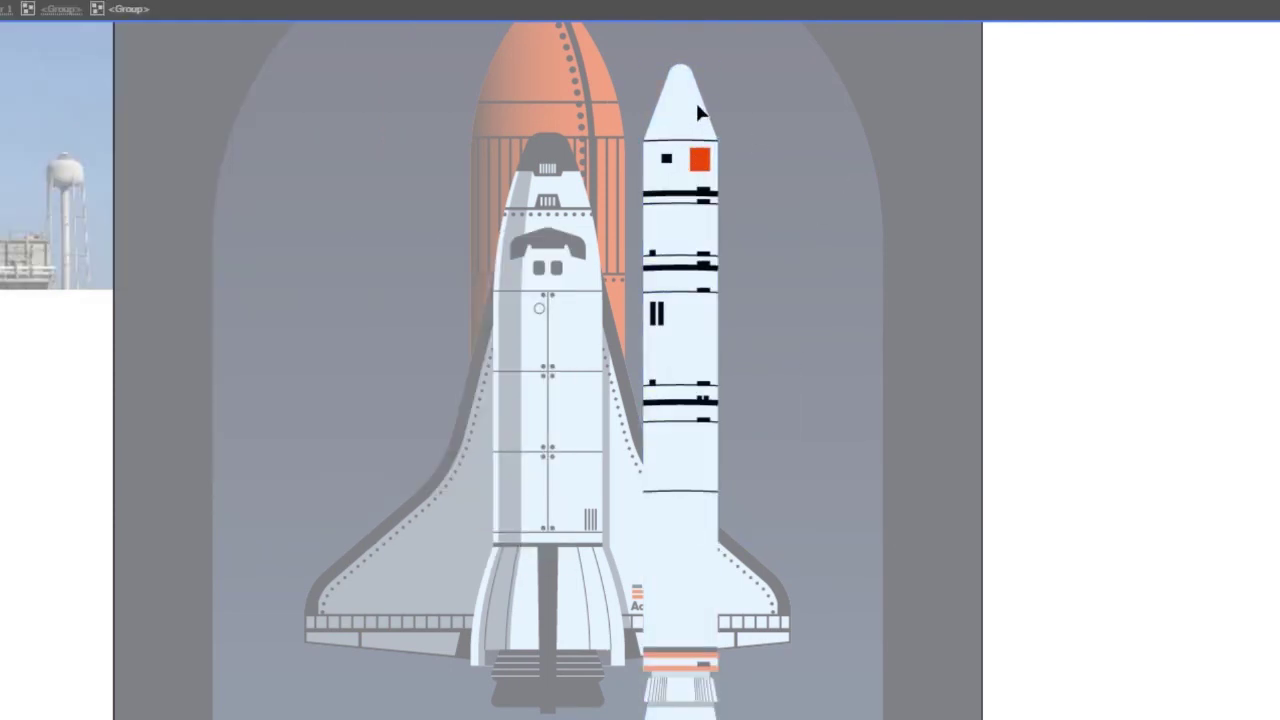
- Ungroup the booster's parts, undoing a stray copy
{"action": "key", "text": "Escape"}
{"action": "left_click", "coordinate": [666, 120]}
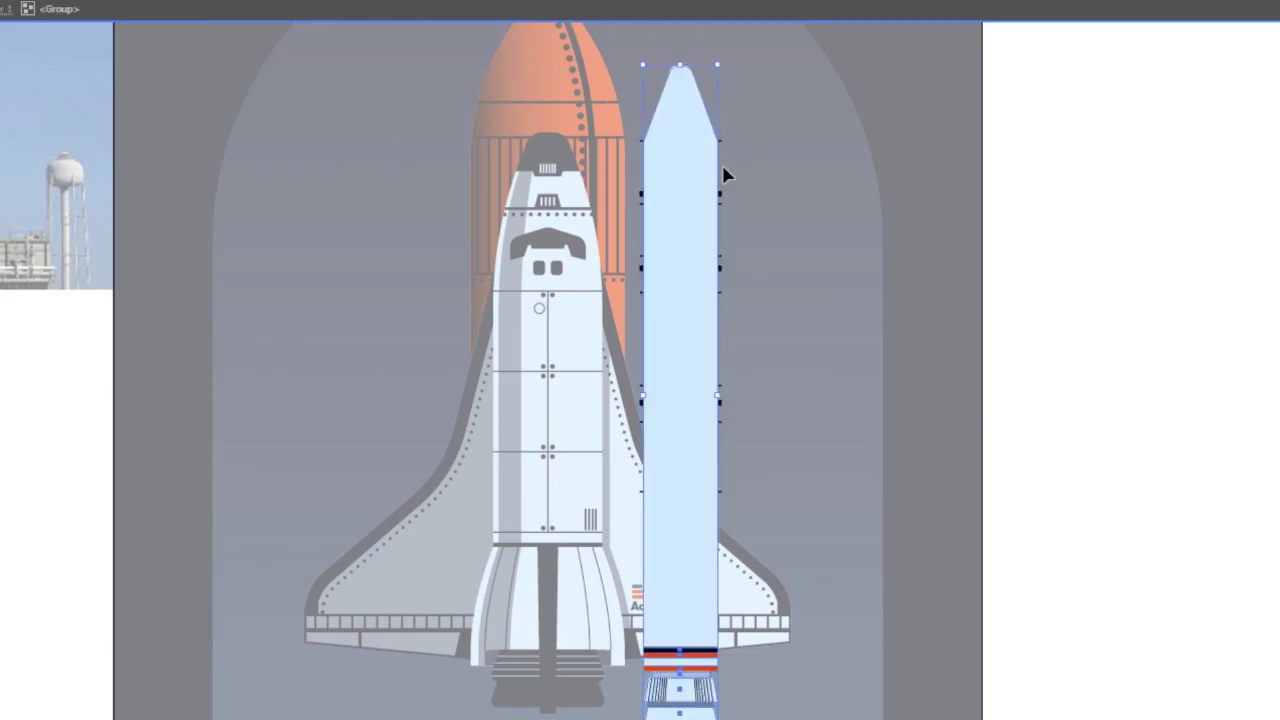
{"action": "right_click", "coordinate": [722, 198]}
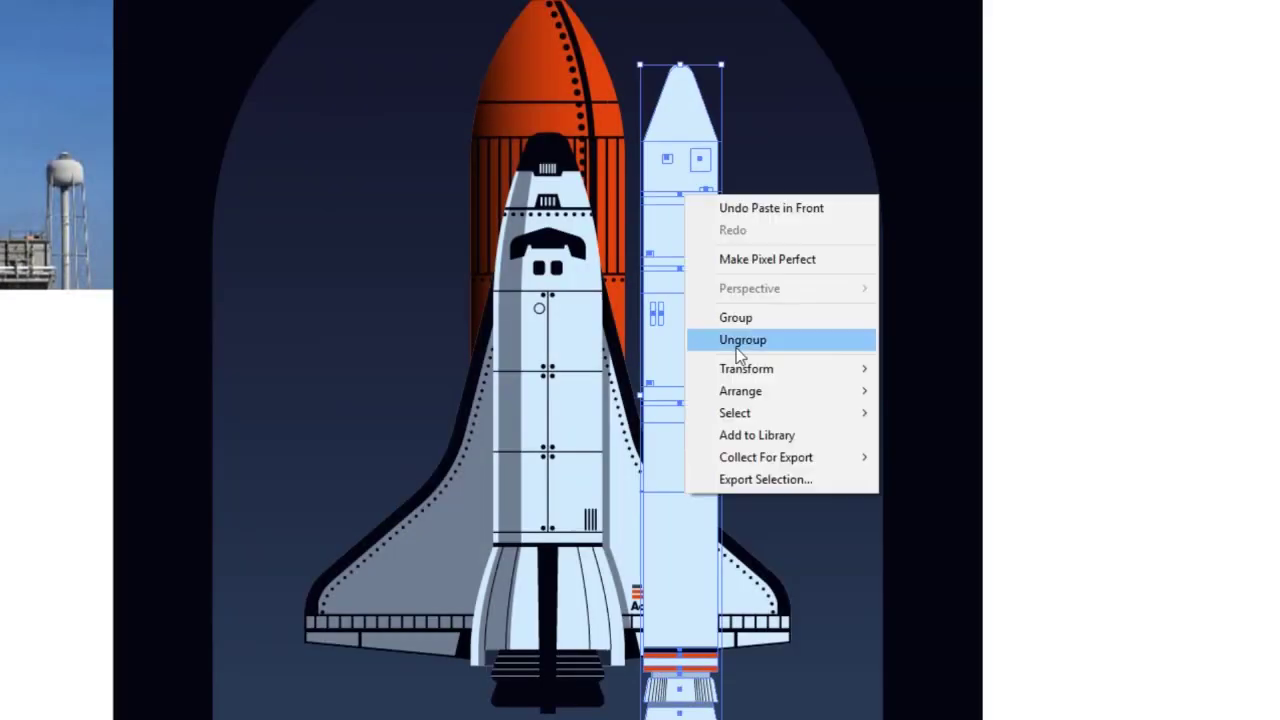
{"action": "left_click", "coordinate": [737, 340]}
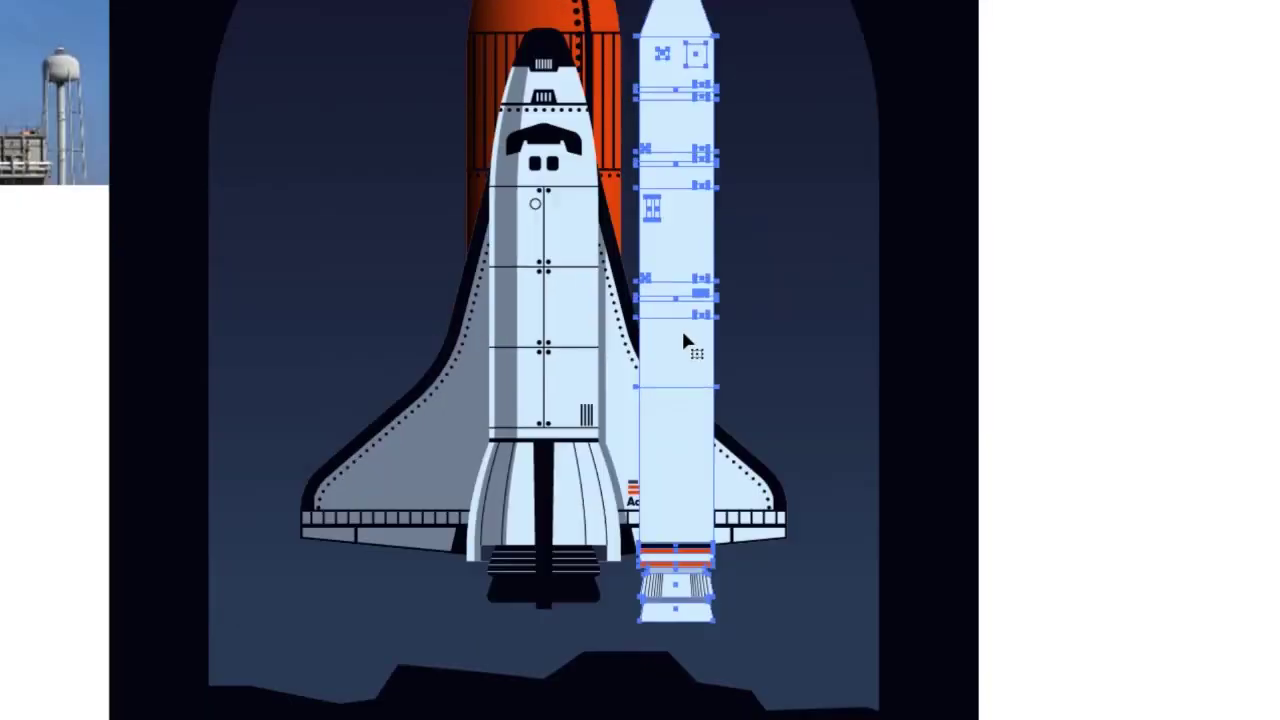
{"action": "left_click_drag", "start_coordinate": [681, 328], "coordinate": [1022, 535]}
{"action": "key", "text": "ctrl+z"}
- Reshape the booster's nose tip, remove its black and orange details, and select the nose parts
{"action": "scroll", "coordinate": [1060, 626], "scroll_direction": "up", "scroll_amount": 2}
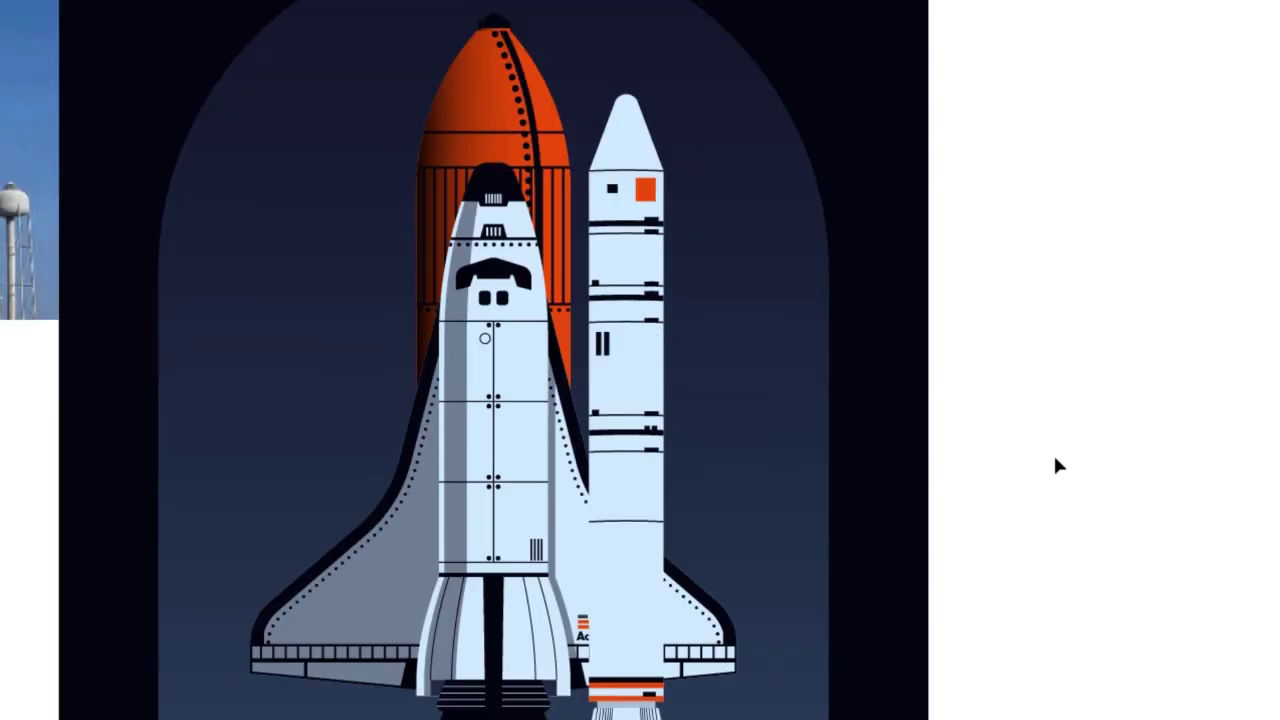
{"action": "scroll", "coordinate": [681, 285], "scroll_direction": "up", "scroll_amount": 3}
{"action": "left_click_drag", "start_coordinate": [608, 150], "coordinate": [690, 150]}
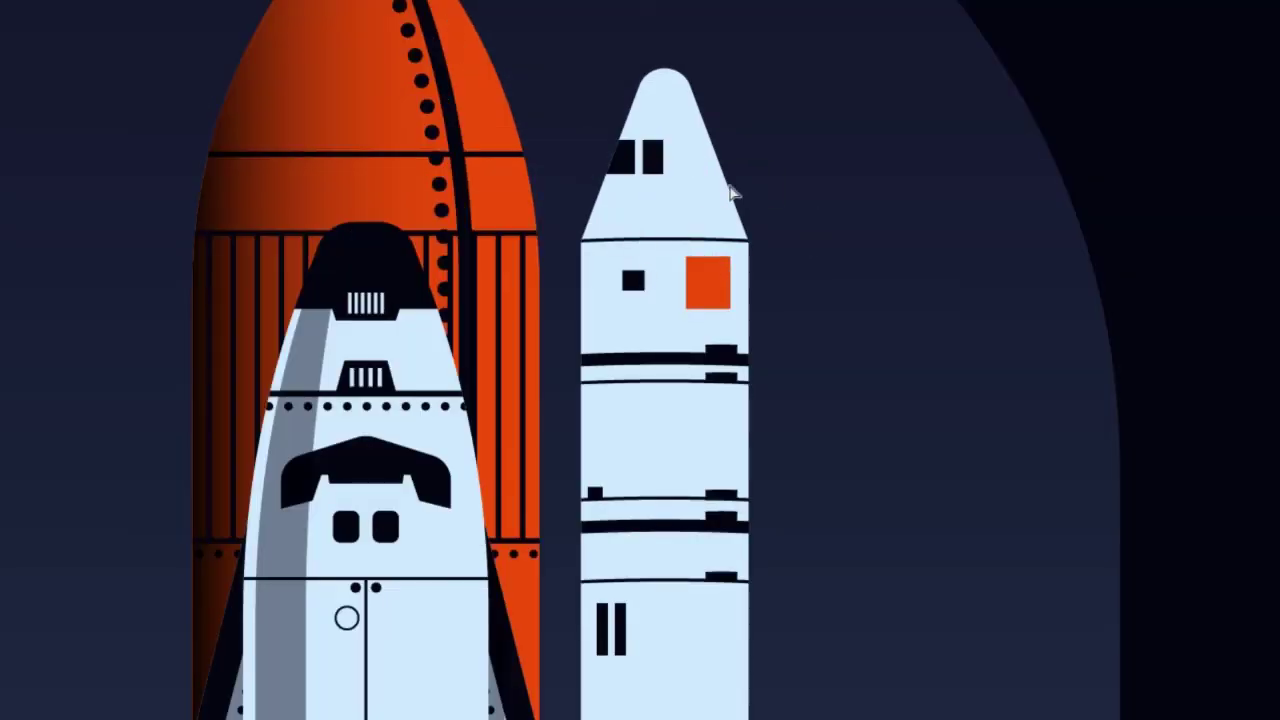
{"action": "key", "text": "Delete"}
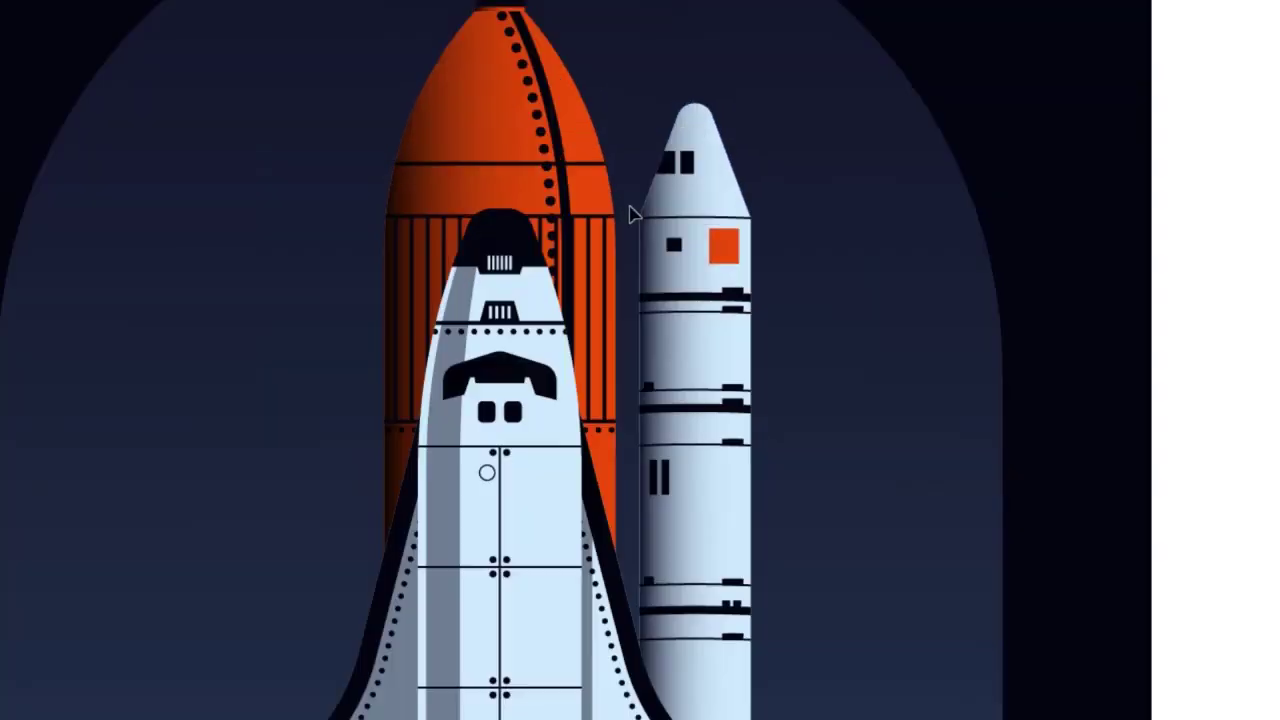
{"action": "left_click_drag", "start_coordinate": [595, 260], "coordinate": [660, 295]}
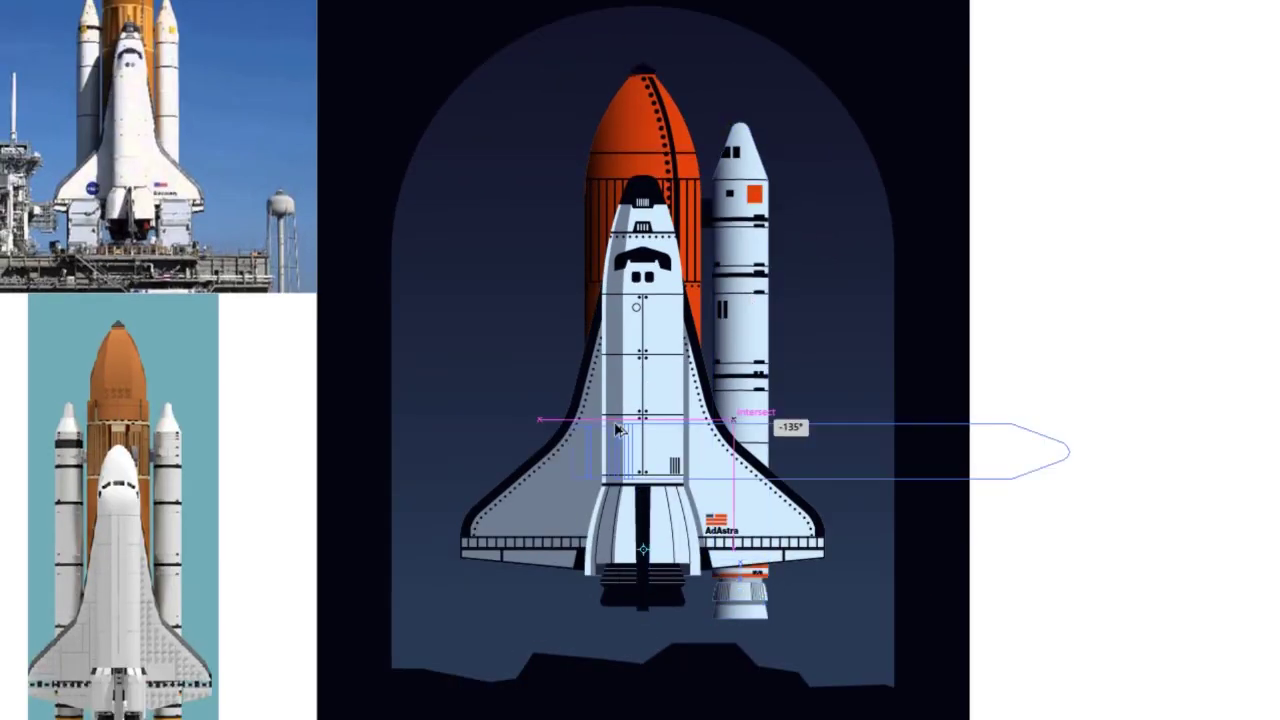
- Reflect a booster copy to the left, nudge the tank up, and set the fuselage gradient midpoint to 24.28%
{"action": "left_click", "coordinate": [640, 430], "text": "alt"}
{"action": "left_click", "coordinate": [20, 286]}
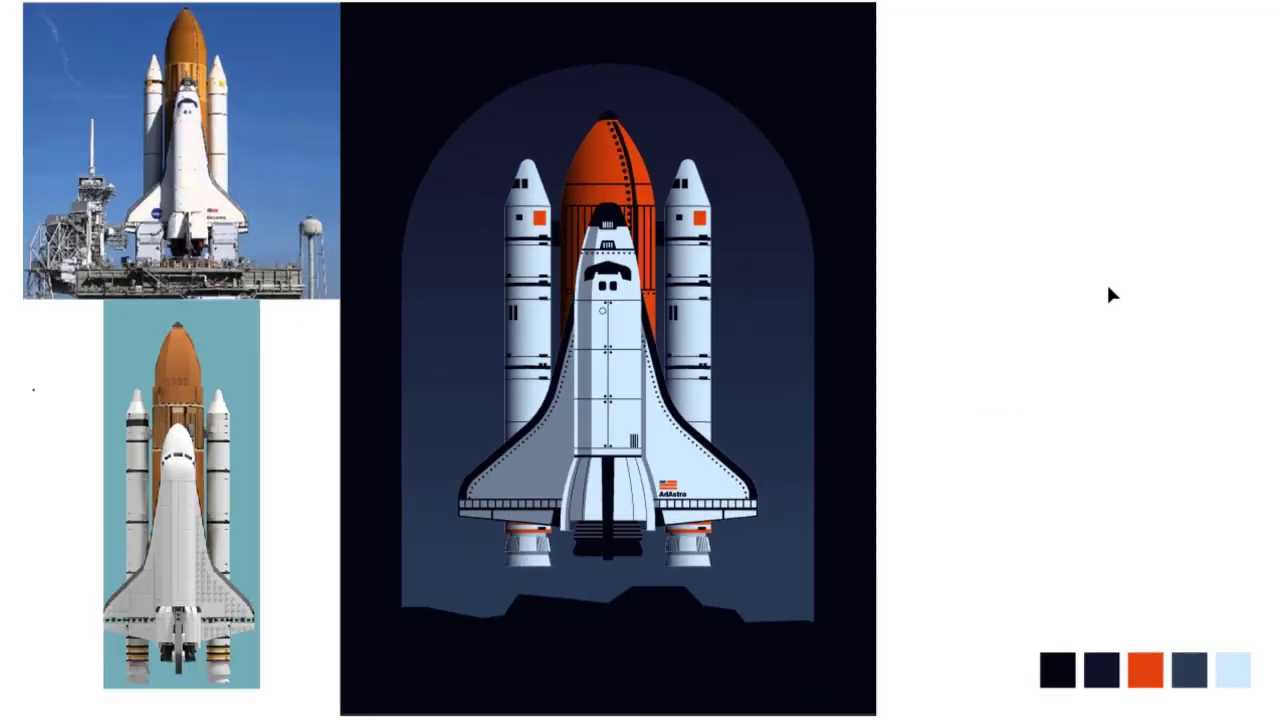
{"action": "key", "text": "Up"}
{"action": "key", "text": "Up"}
{"action": "key", "text": "Up"}
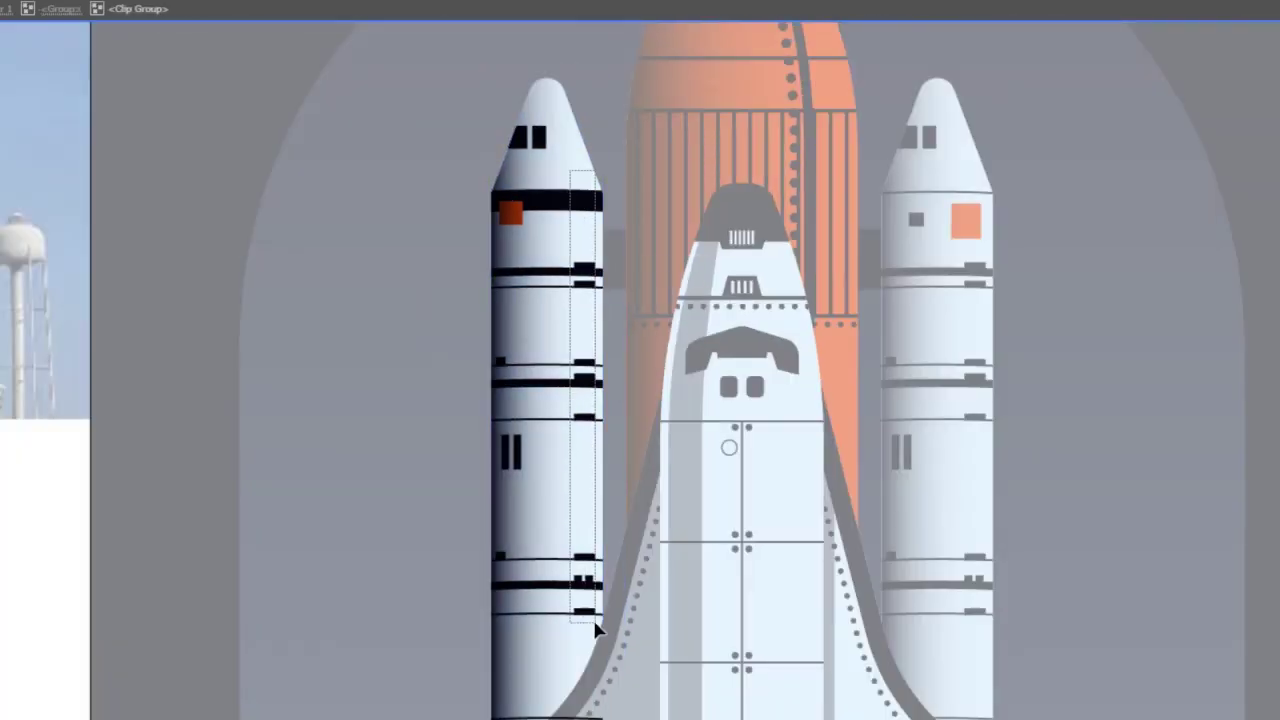
{"action": "key", "text": "ctrl+shift+a"}
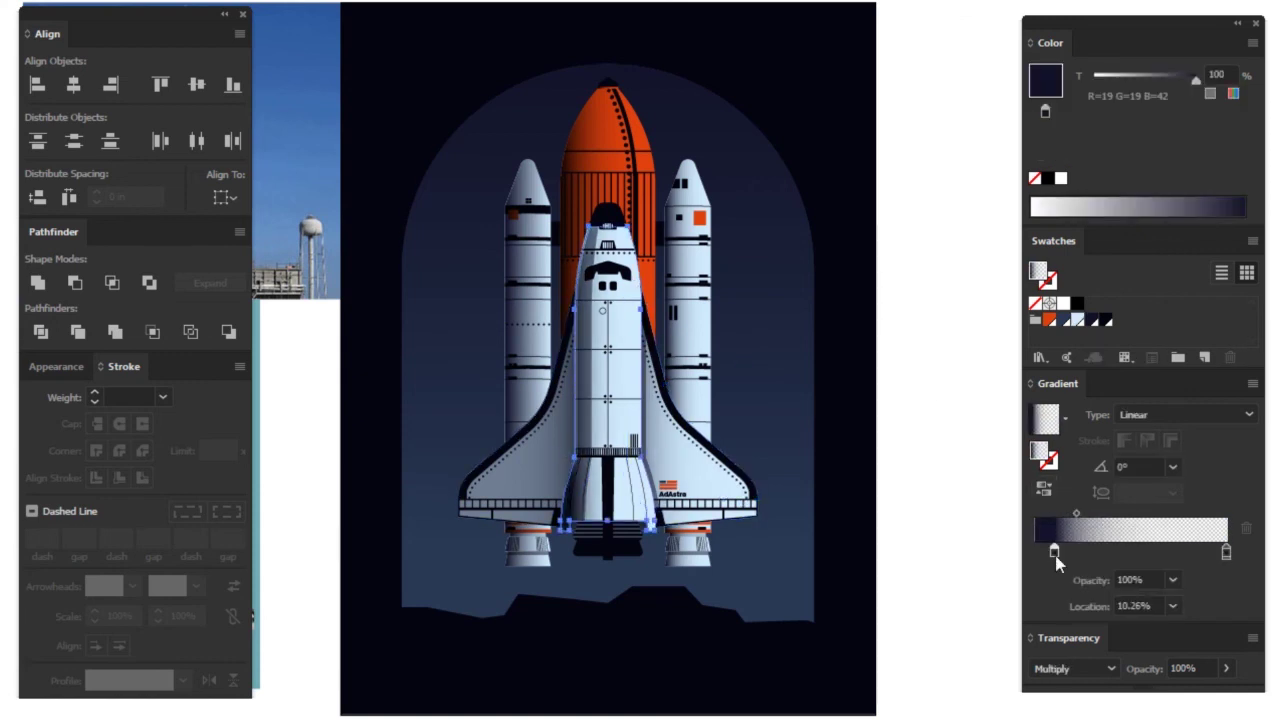
{"action": "left_click_drag", "start_coordinate": [1060, 514], "coordinate": [1083, 514]}
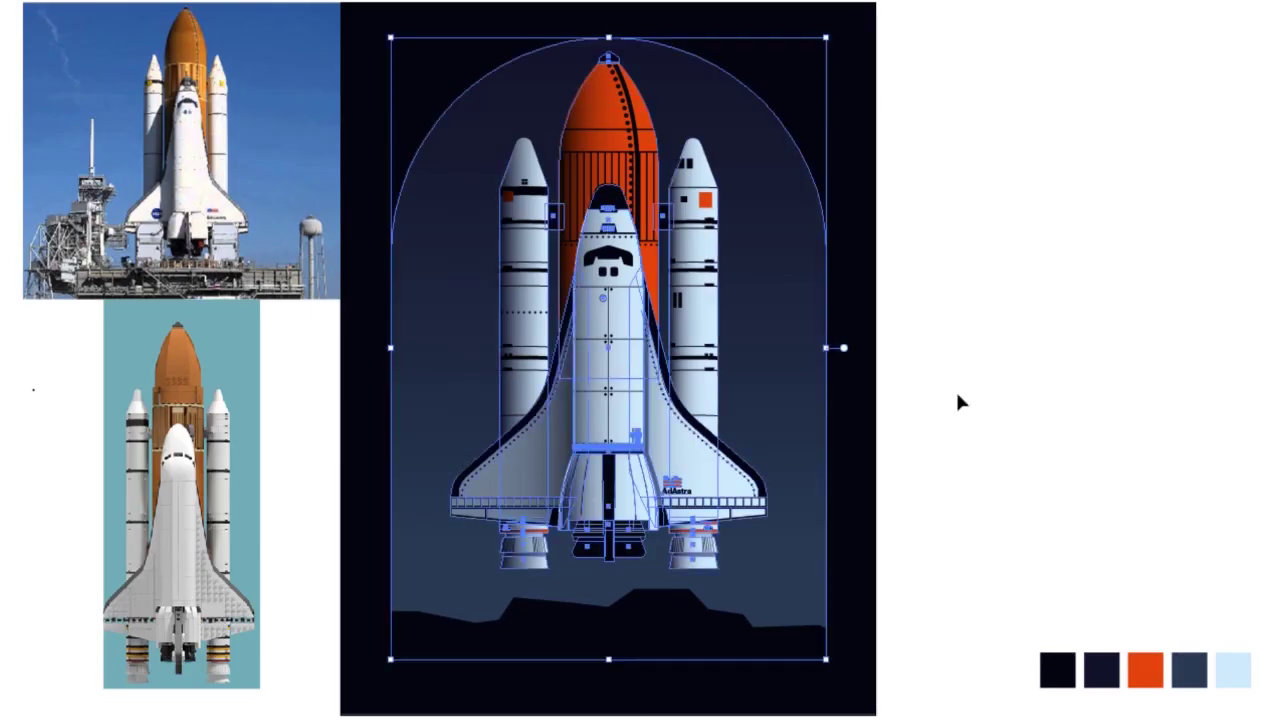
- Scale the shuttle down and draw stacked light-blue ellipses for a smoke column
{"action": "left_click_drag", "start_coordinate": [717, 129], "coordinate": [726, 160]}
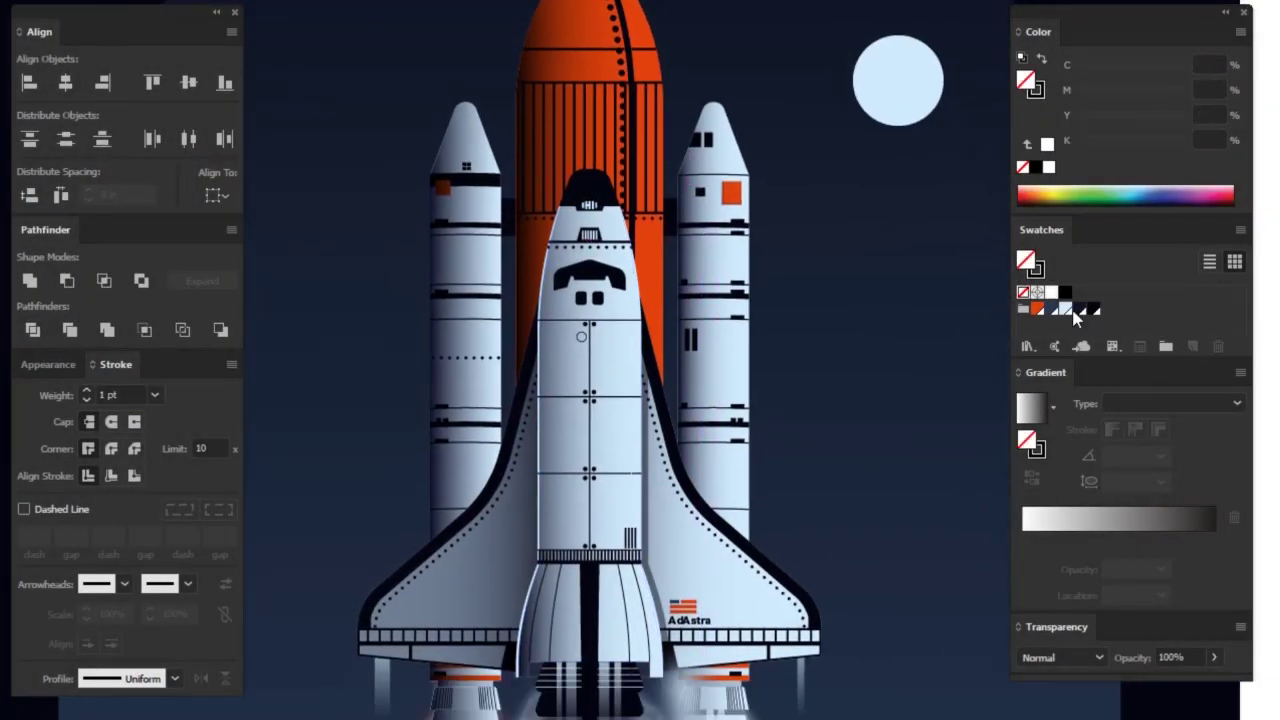
{"action": "left_click", "coordinate": [1067, 310]}
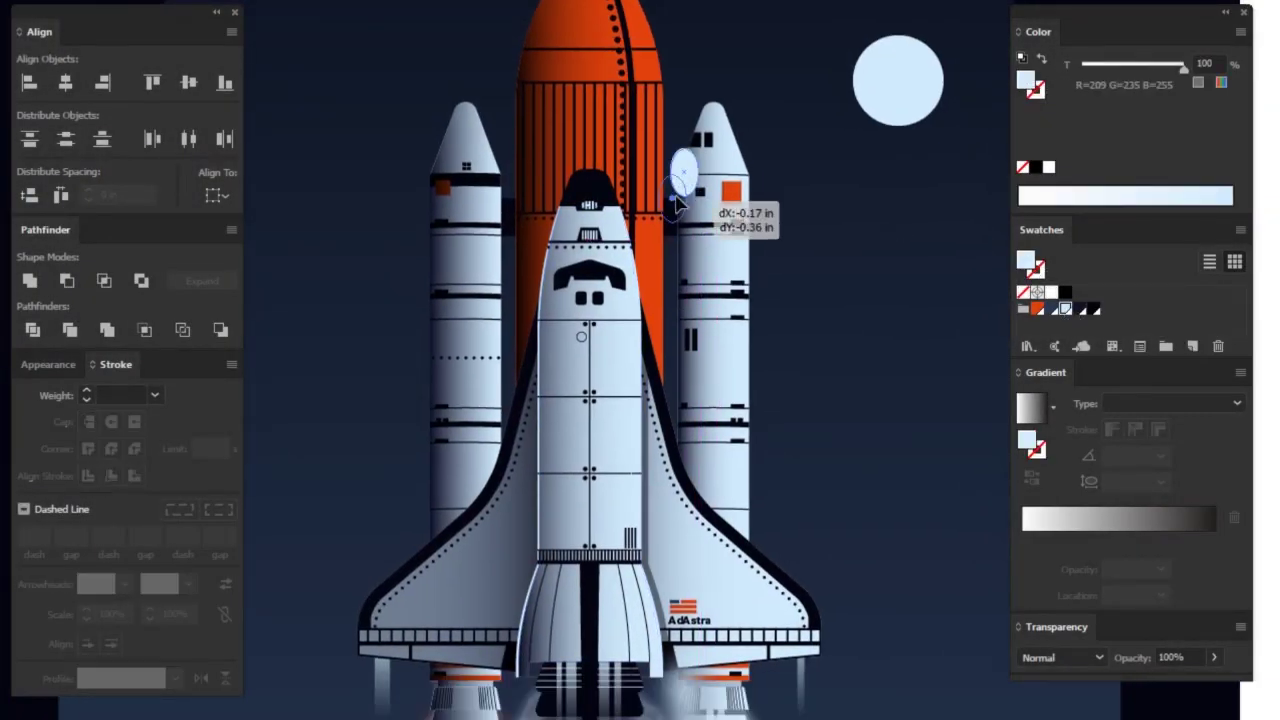
{"action": "mouse_move", "coordinate": [665, 192]}
{"action": "left_mouse_down"}
{"action": "mouse_move", "coordinate": [702, 247]}
{"action": "mouse_move", "coordinate": [680, 330]}
{"action": "left_mouse_up"}
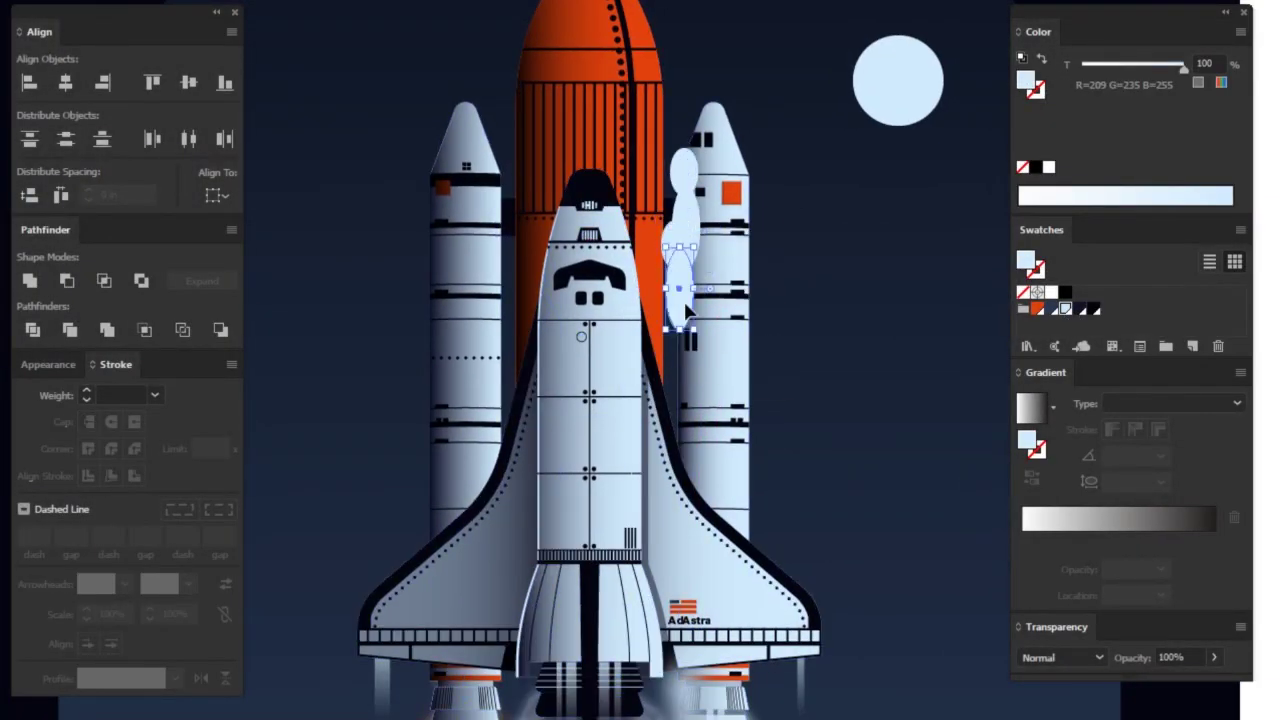
{"action": "scroll", "coordinate": [700, 465], "scroll_direction": "down", "scroll_amount": 1}
{"action": "left_click_drag", "start_coordinate": [700, 465], "coordinate": [688, 445]}
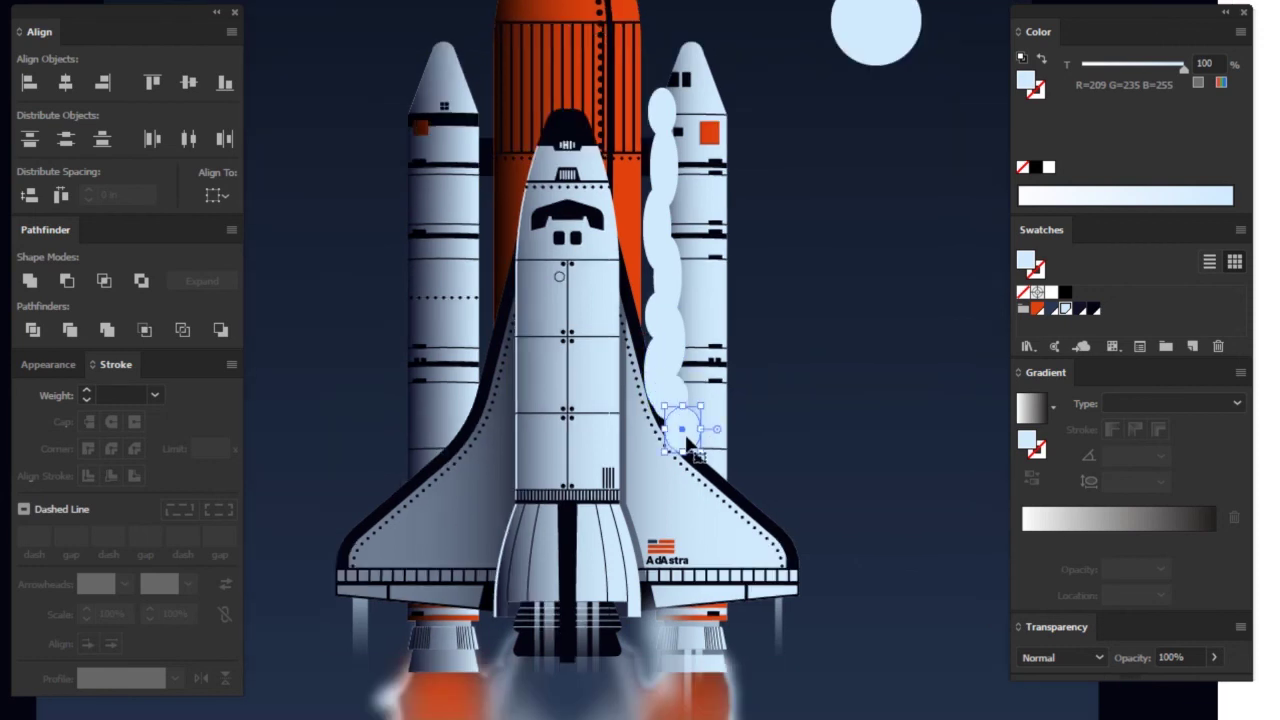
- Apply a 55 px Gaussian Blur to all the smoke ellipses
{"action": "left_click_drag", "start_coordinate": [780, 206], "coordinate": [640, 460]}
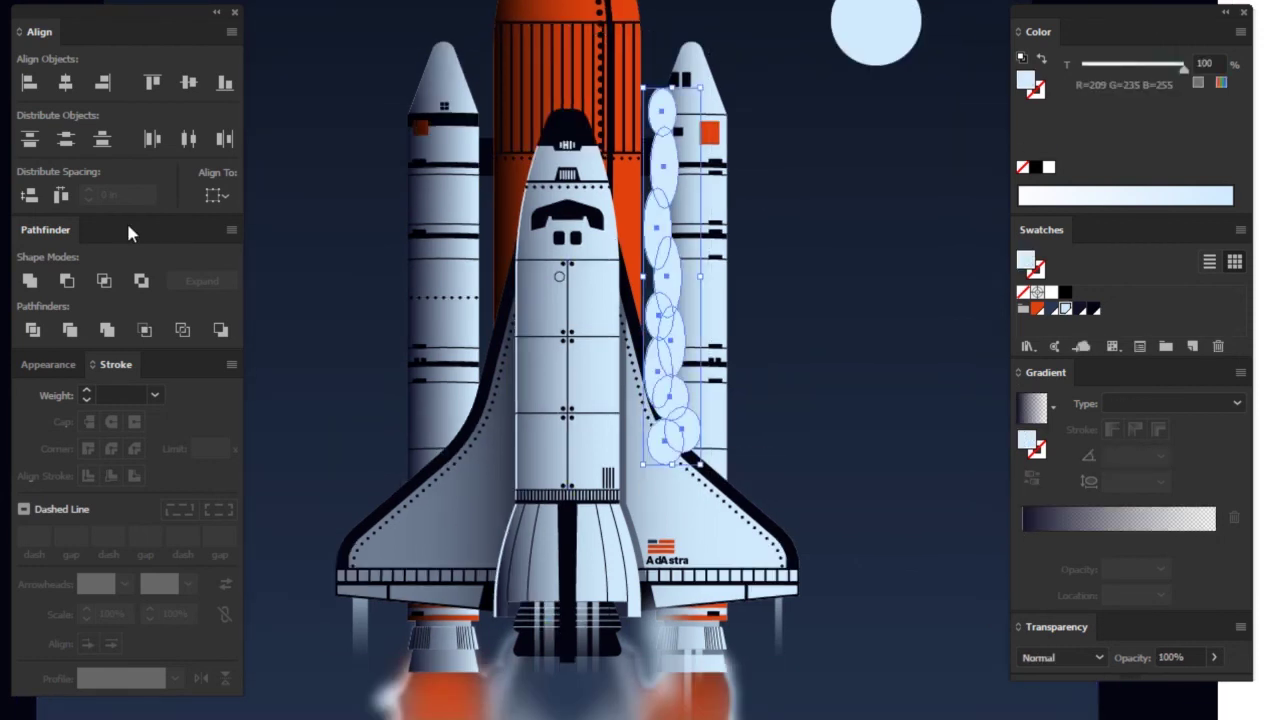
{"action": "left_click", "coordinate": [657, 320]}
{"action": "left_click", "coordinate": [543, 269]}
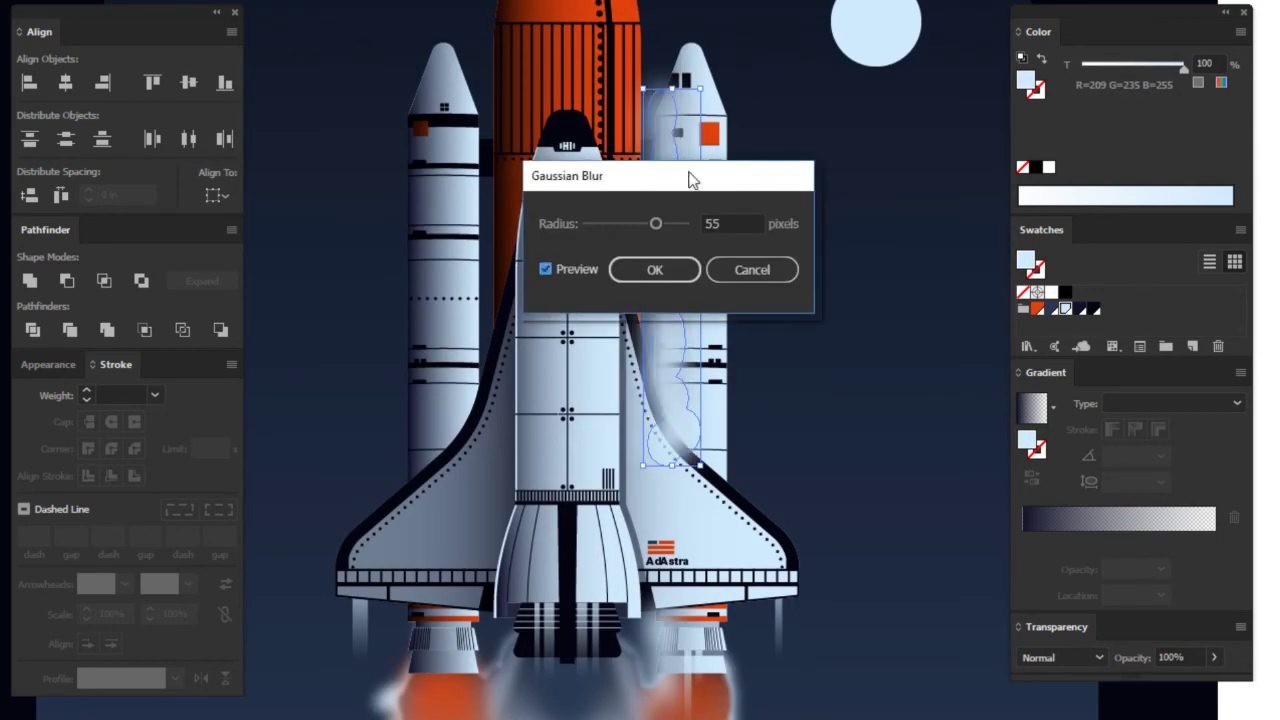
{"action": "left_click", "coordinate": [654, 269]}
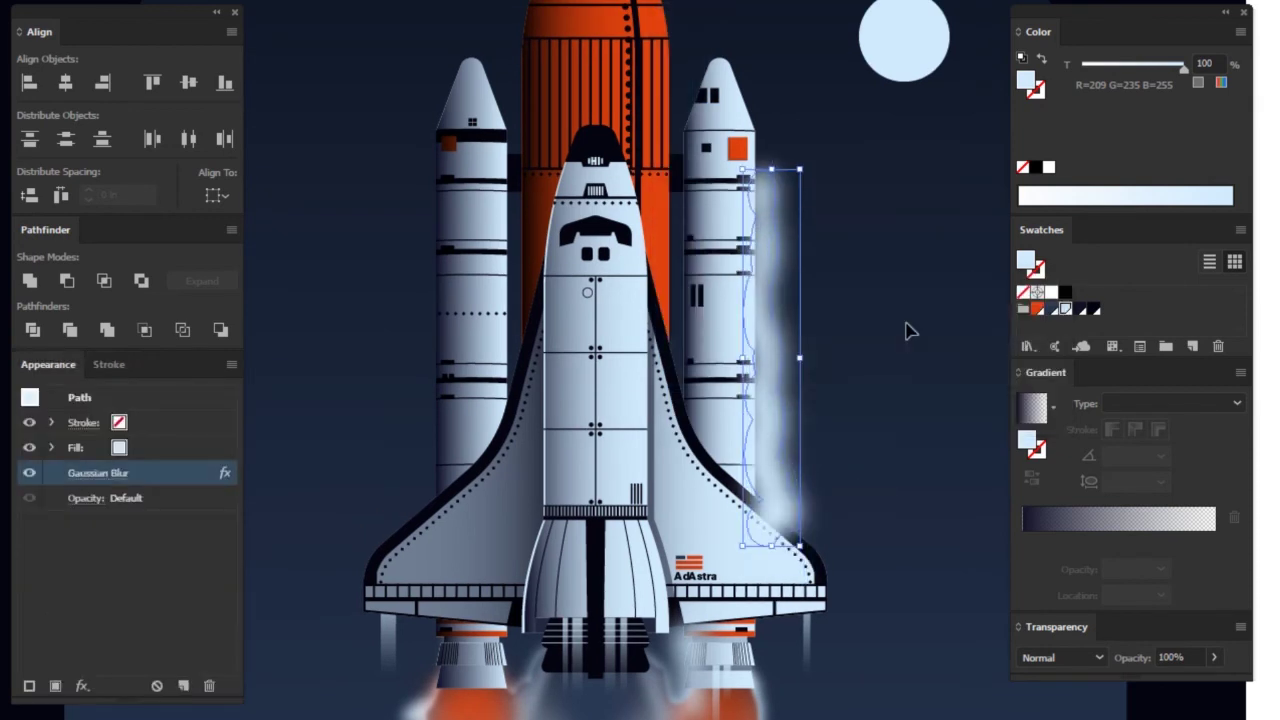
{"action": "left_click", "coordinate": [894, 289]}
- Draw a thin glow strip along the shuttle's edge and give it a Gaussian Blur
{"action": "key", "text": "ctrl+0"}
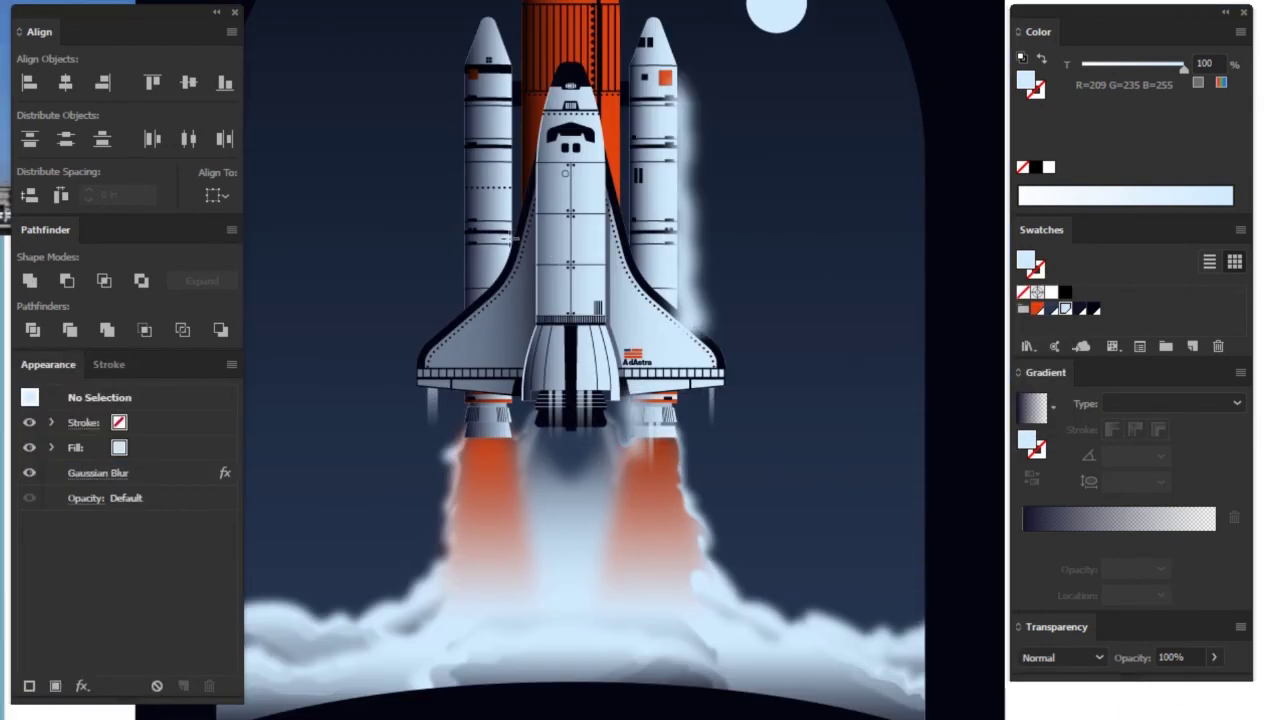
{"action": "left_click", "coordinate": [547, 228]}
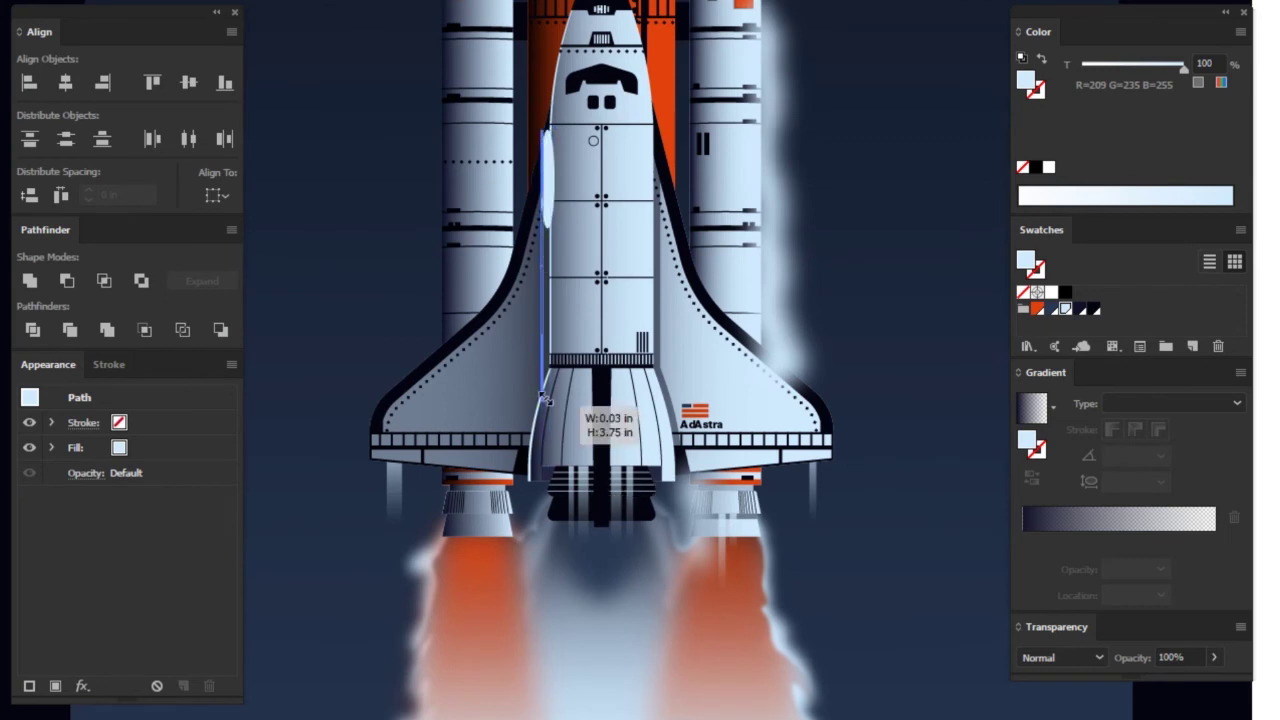
{"action": "left_click_drag", "start_coordinate": [543, 398], "coordinate": [543, 398]}
{"action": "left_click", "coordinate": [545, 355]}
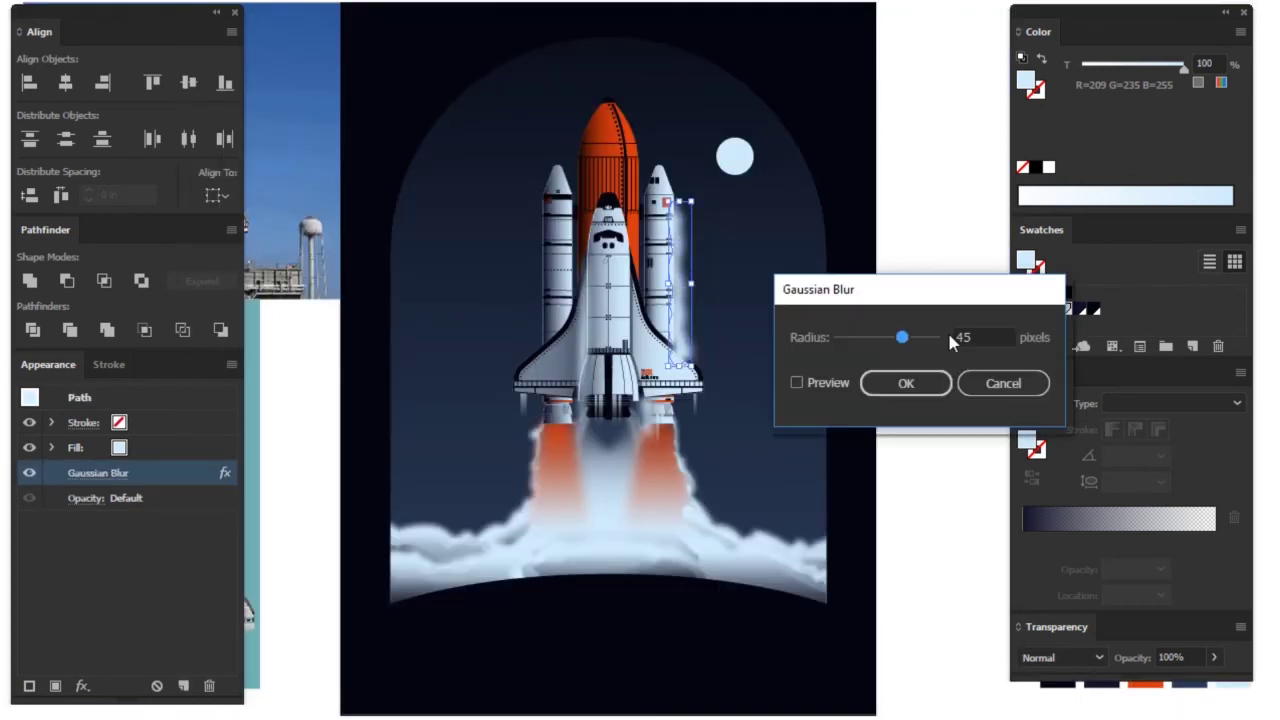
{"action": "key", "text": "Return"}
{"action": "left_click", "coordinate": [872, 287]}
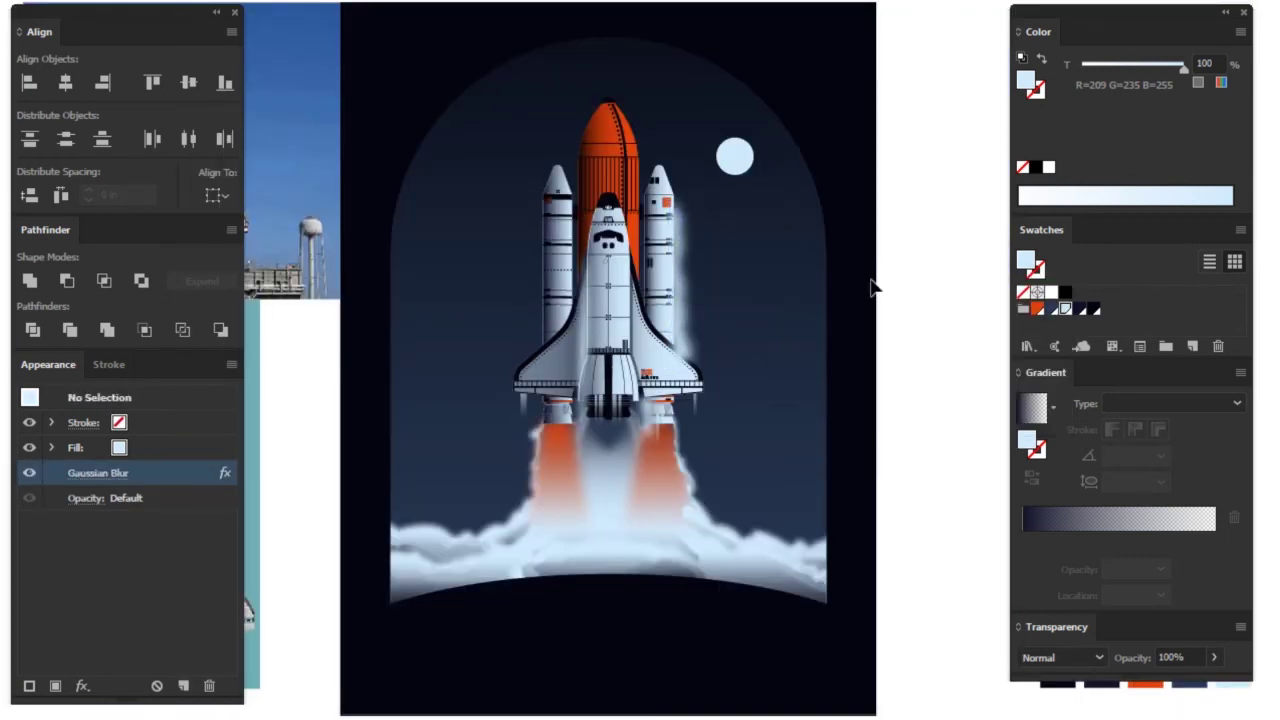
- Place small ellipses under the left booster and blur them into a soft flame glow and plume
{"action": "key", "text": "ctrl+plus"}
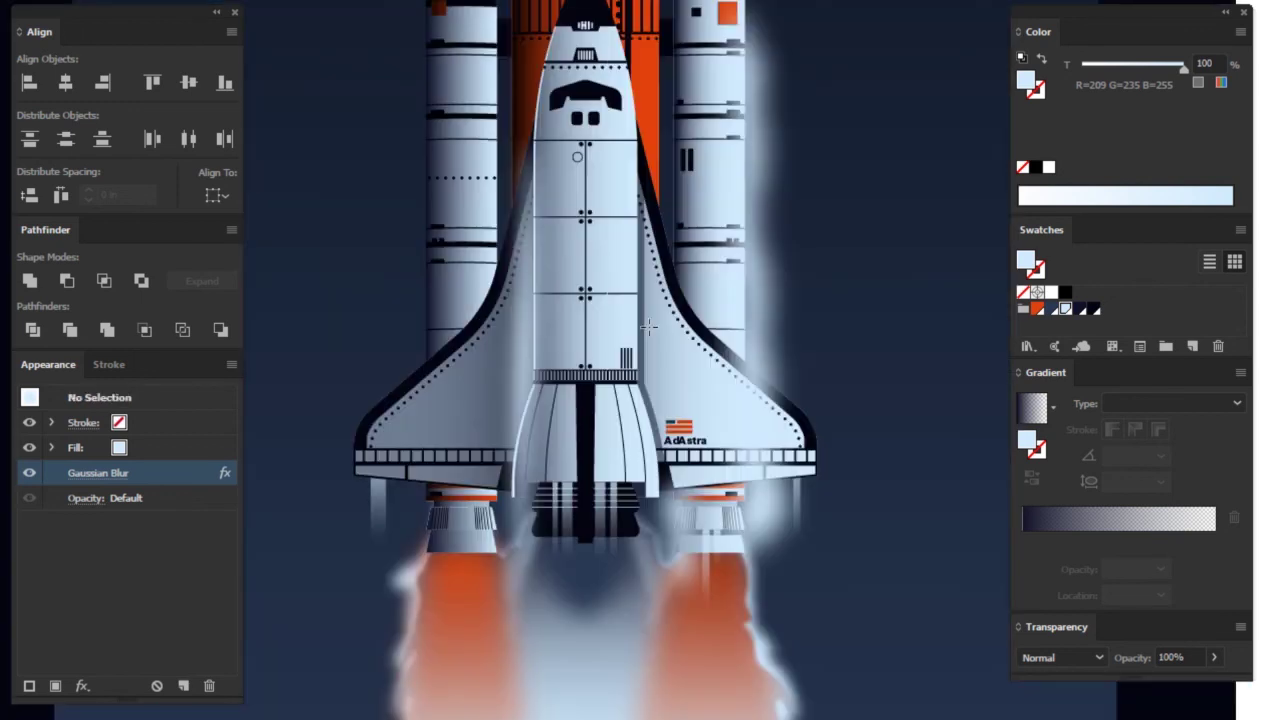
{"action": "key", "text": "ctrl+plus"}
{"action": "left_click_drag", "start_coordinate": [495, 532], "coordinate": [477, 508]}
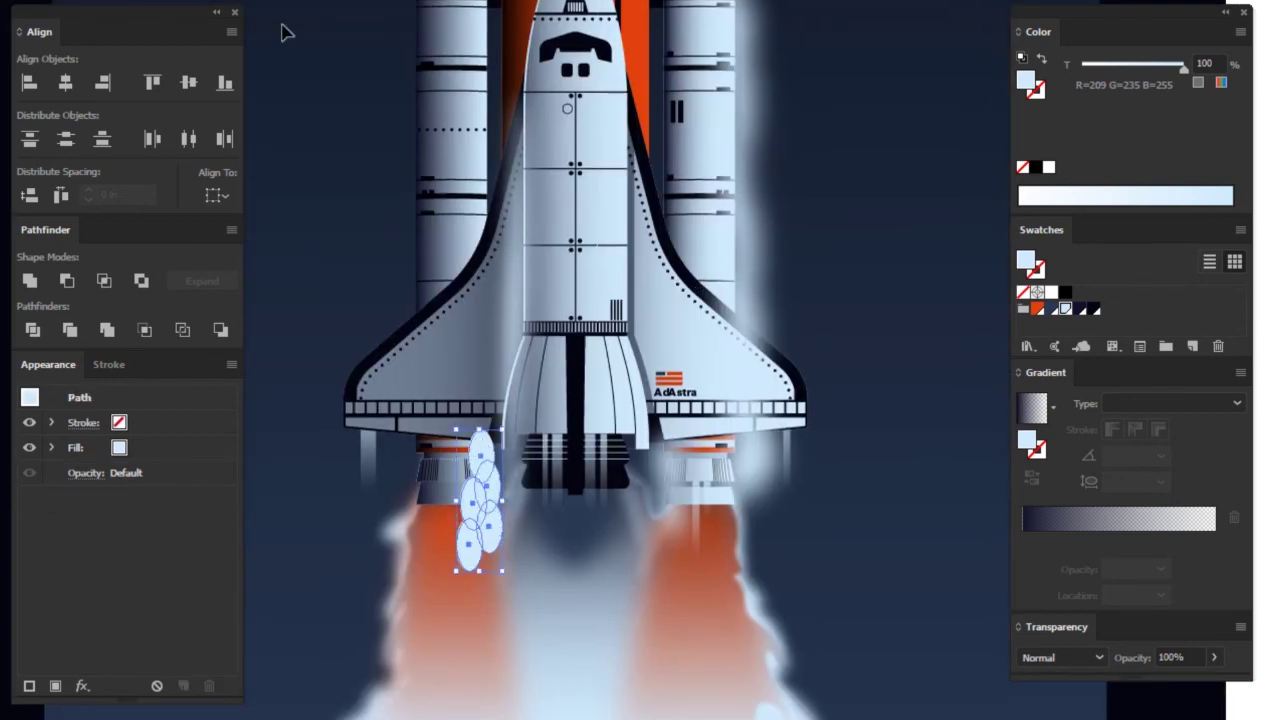
{"action": "key", "text": "ctrl+shift+e"}
{"action": "left_click", "coordinate": [890, 313]}
{"action": "left_click_drag", "start_coordinate": [669, 647], "coordinate": [669, 648]}
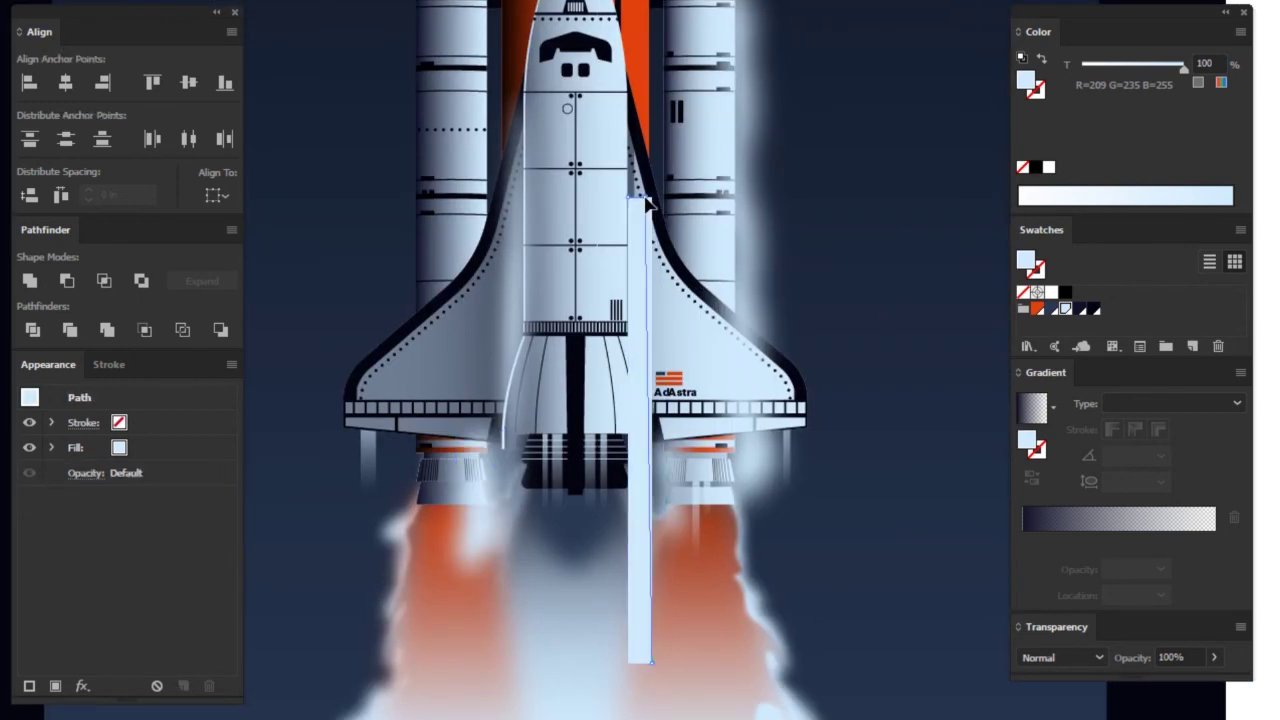
{"action": "left_click", "coordinate": [270, 4]}
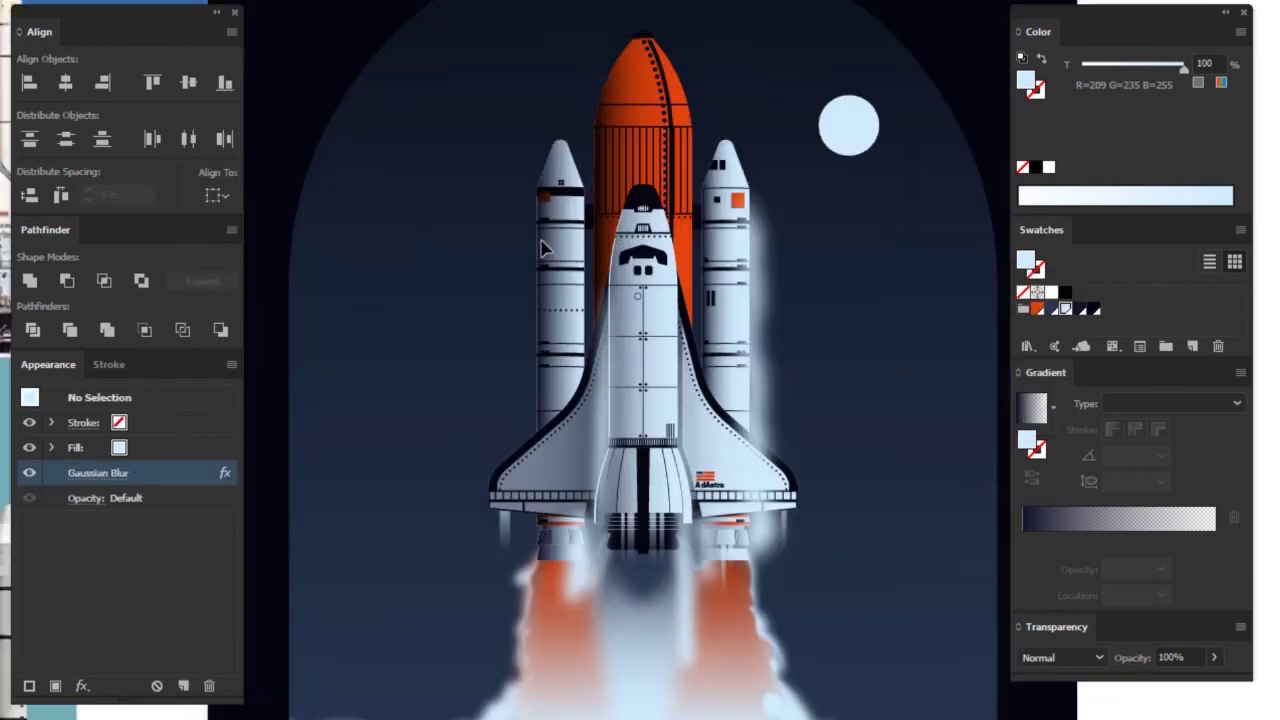
- Duplicate cloud ellipses down the left booster and blur the pale glow shape beside it
{"action": "scroll", "coordinate": [541, 248], "scroll_direction": "up", "scroll_amount": 2}
{"action": "left_click", "coordinate": [563, 117]}
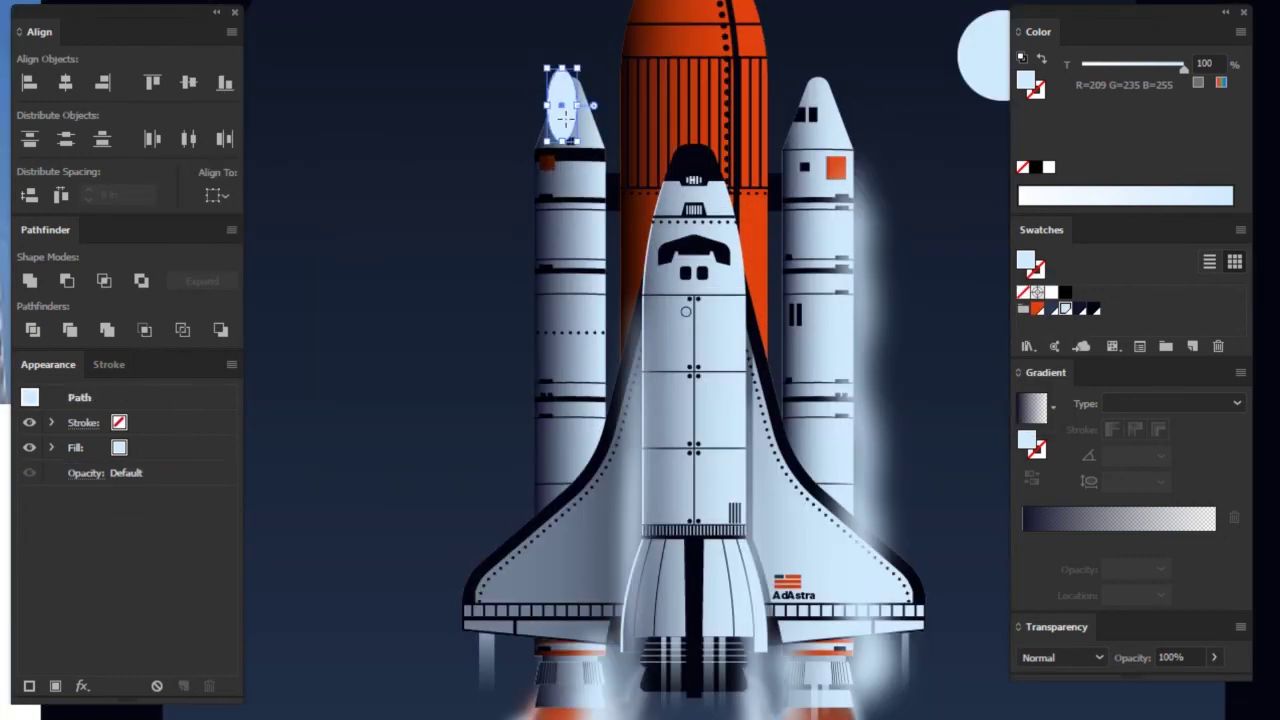
{"action": "key", "text": "Tab"}
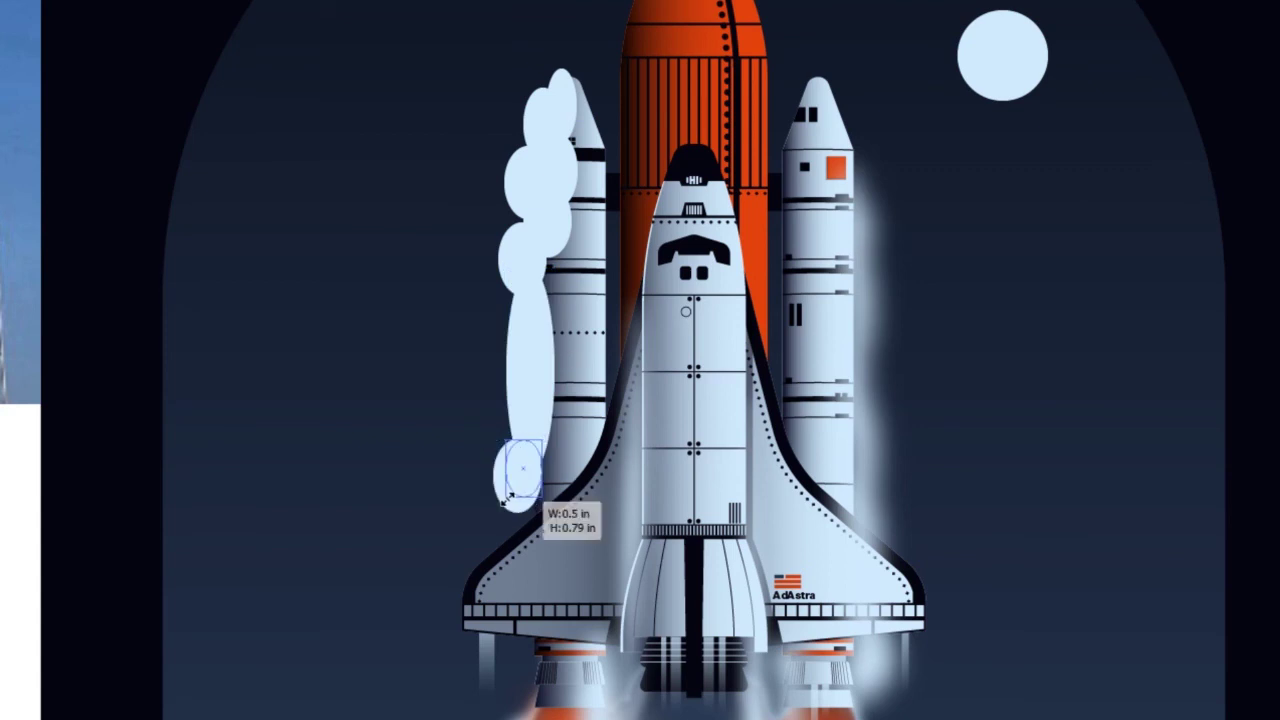
{"action": "left_click_drag", "start_coordinate": [531, 228], "coordinate": [533, 617]}
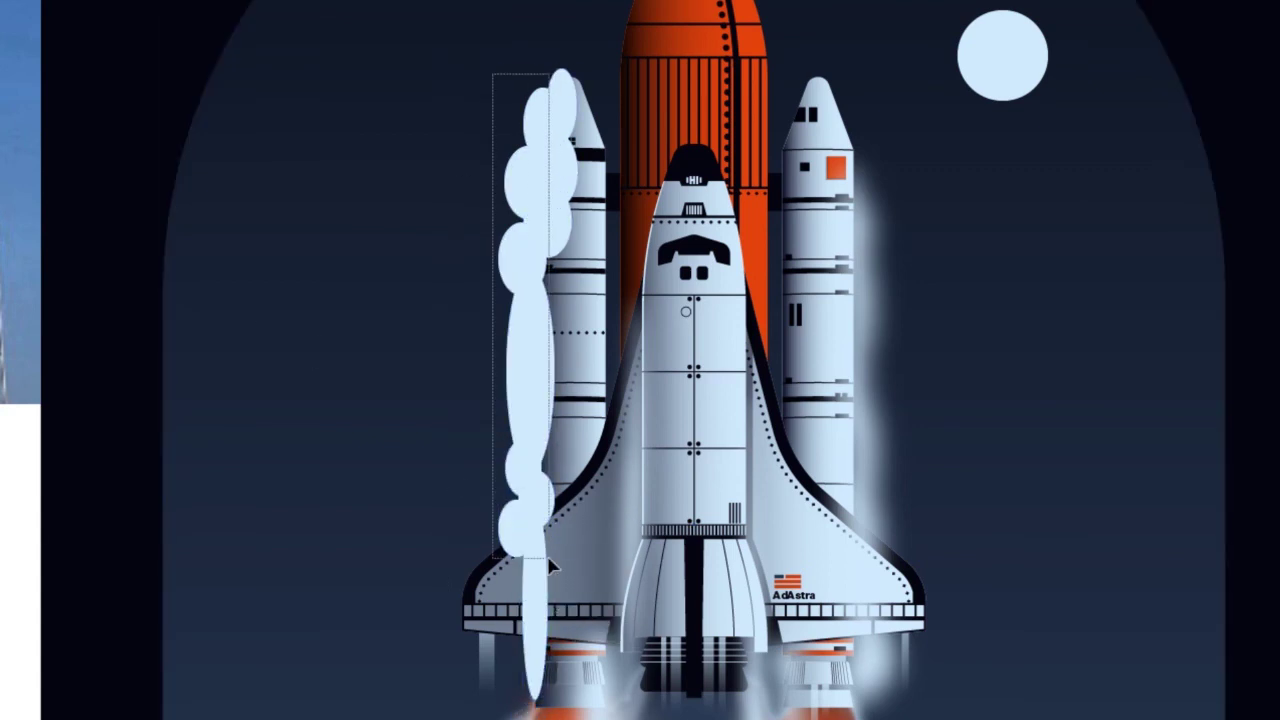
{"action": "key", "text": "Tab"}
{"action": "left_click", "coordinate": [98, 472]}
{"action": "key", "text": "Return"}
- Pull the glow's top anchor points lower with Direct Selection, then deselect and fit the artboard
{"action": "key", "text": "a"}
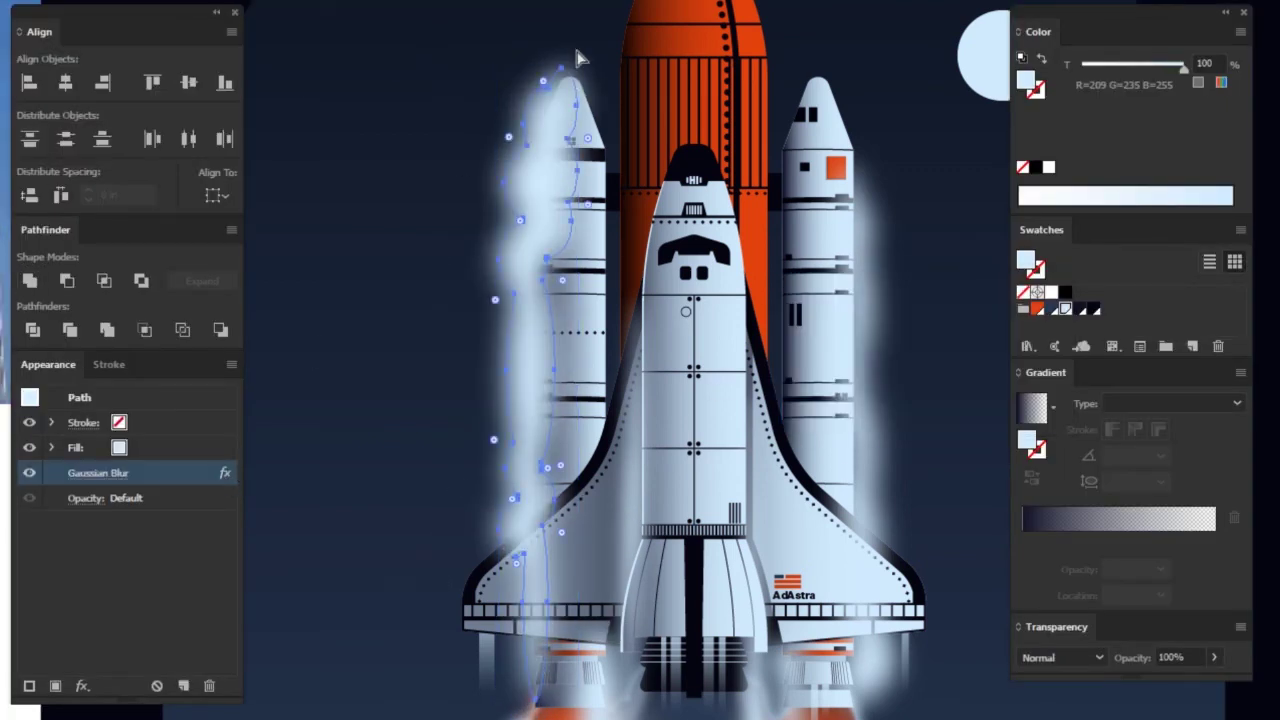
{"action": "mouse_move", "coordinate": [600, 40]}
{"action": "left_mouse_down"}
{"action": "mouse_move", "coordinate": [514, 114]}
{"action": "mouse_move", "coordinate": [537, 220]}
{"action": "left_mouse_up"}
{"action": "key", "text": "ctrl+shift+a"}
{"action": "key", "text": "ctrl+0"}
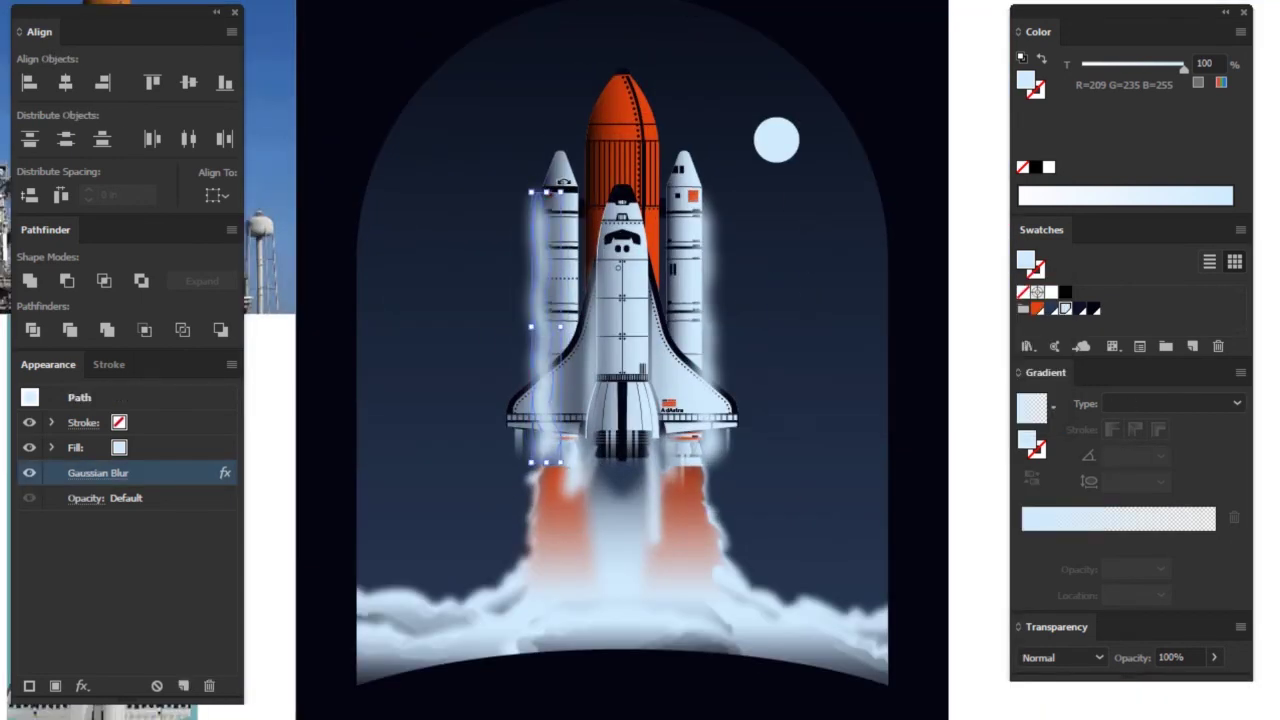
{"action": "key", "text": "ctrl+shift+a"}
{"action": "key", "text": "ctrl+shift+a"}
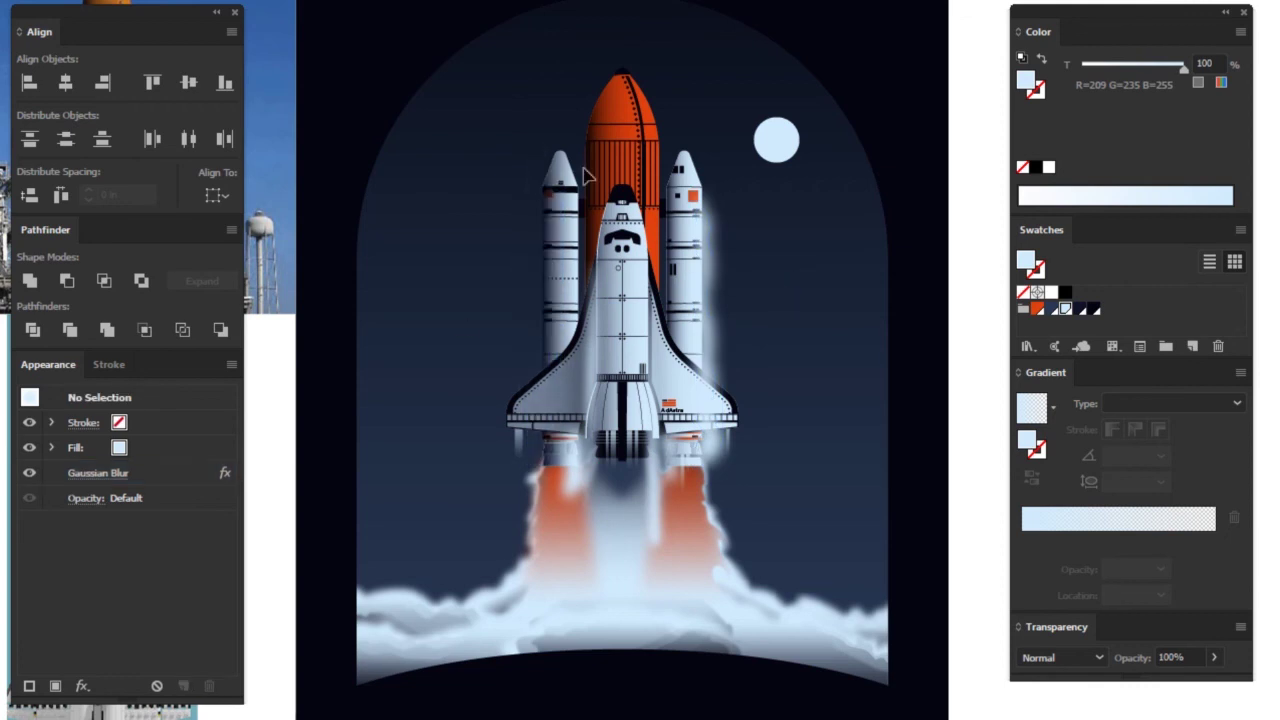
- Paste a copy of the glow shape onto the tank's nose and stretch it into a tall narrow strip
{"action": "scroll", "coordinate": [610, 195], "scroll_direction": "up", "scroll_amount": 3}
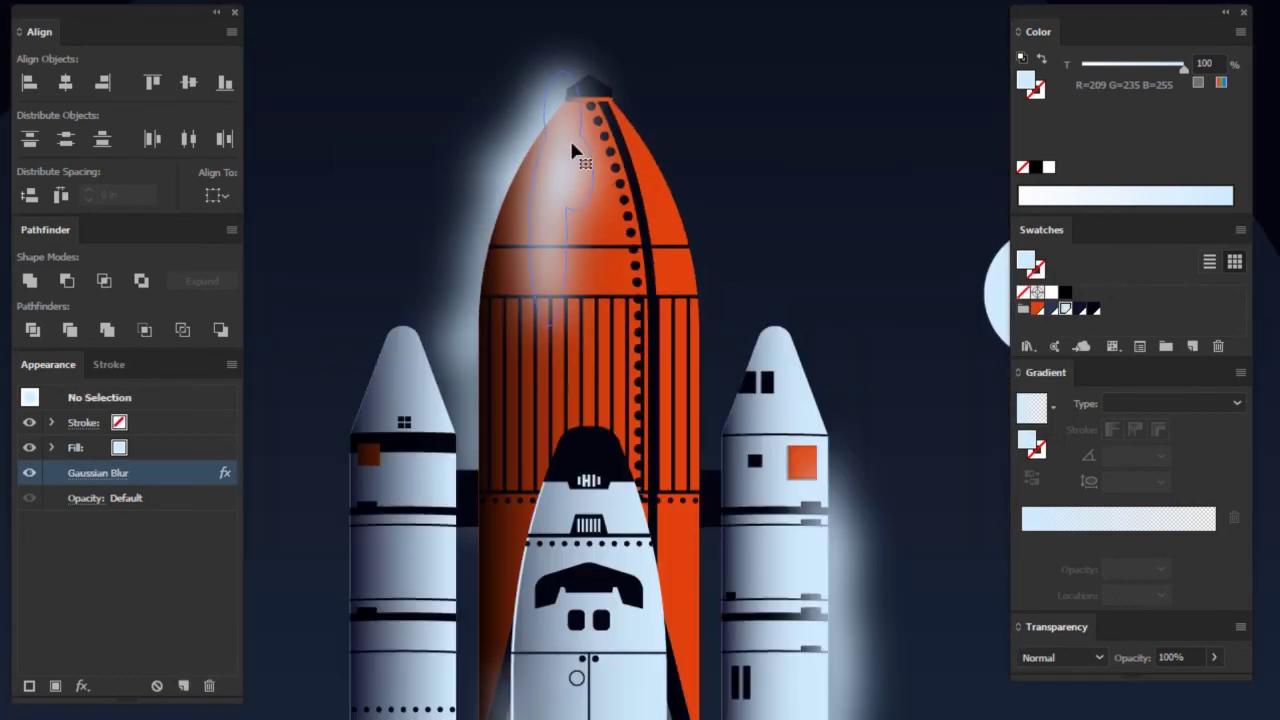
{"action": "key", "text": "ctrl+f"}
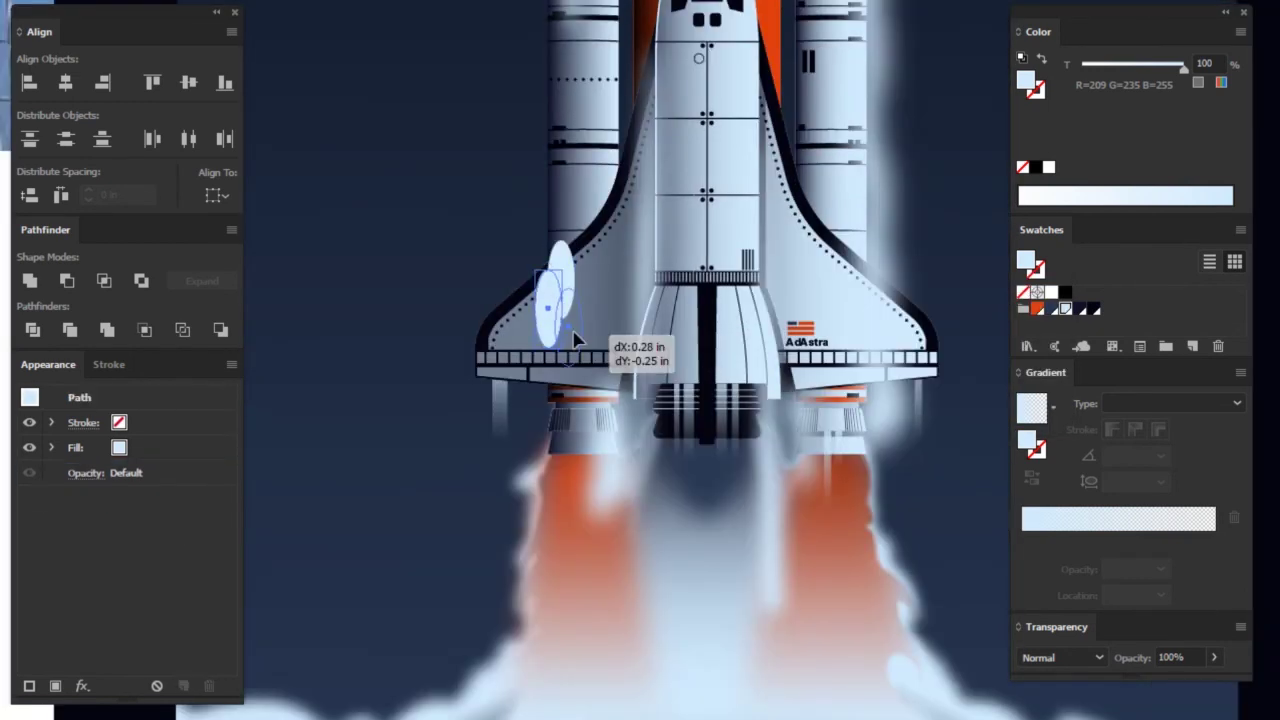
{"action": "left_click_drag", "start_coordinate": [575, 340], "coordinate": [575, 457]}
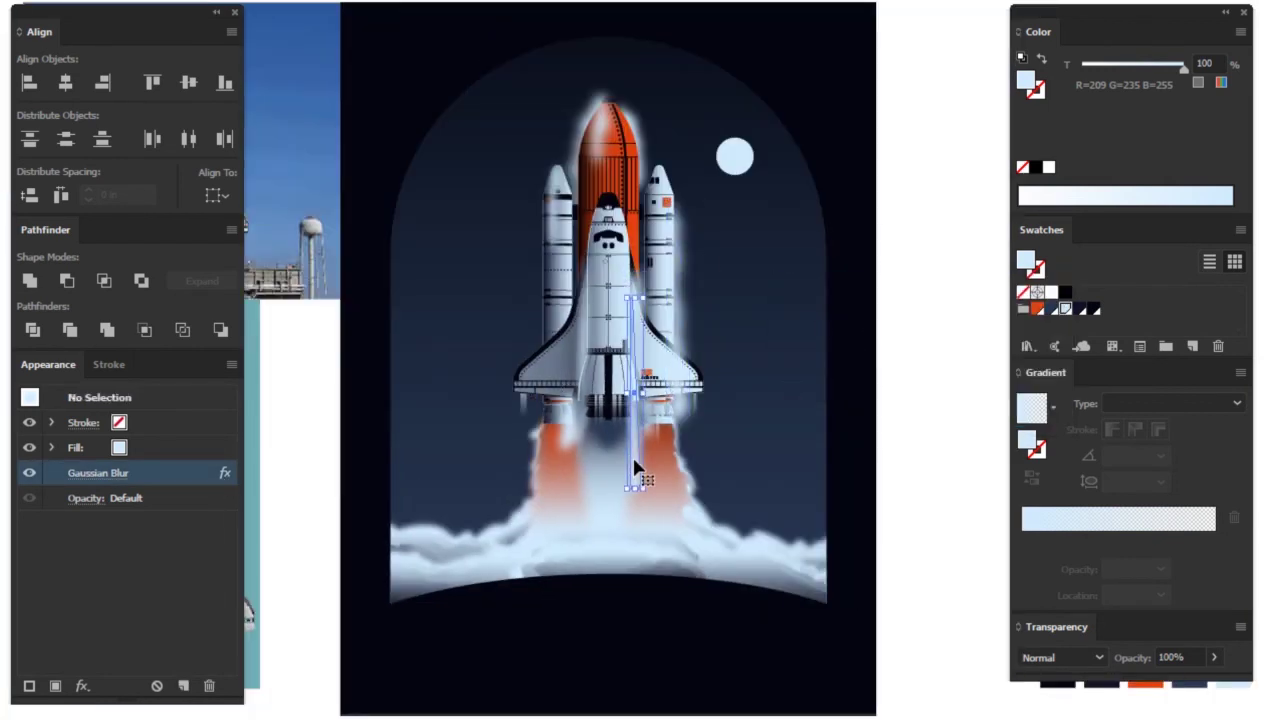
{"action": "left_click", "coordinate": [911, 481]}
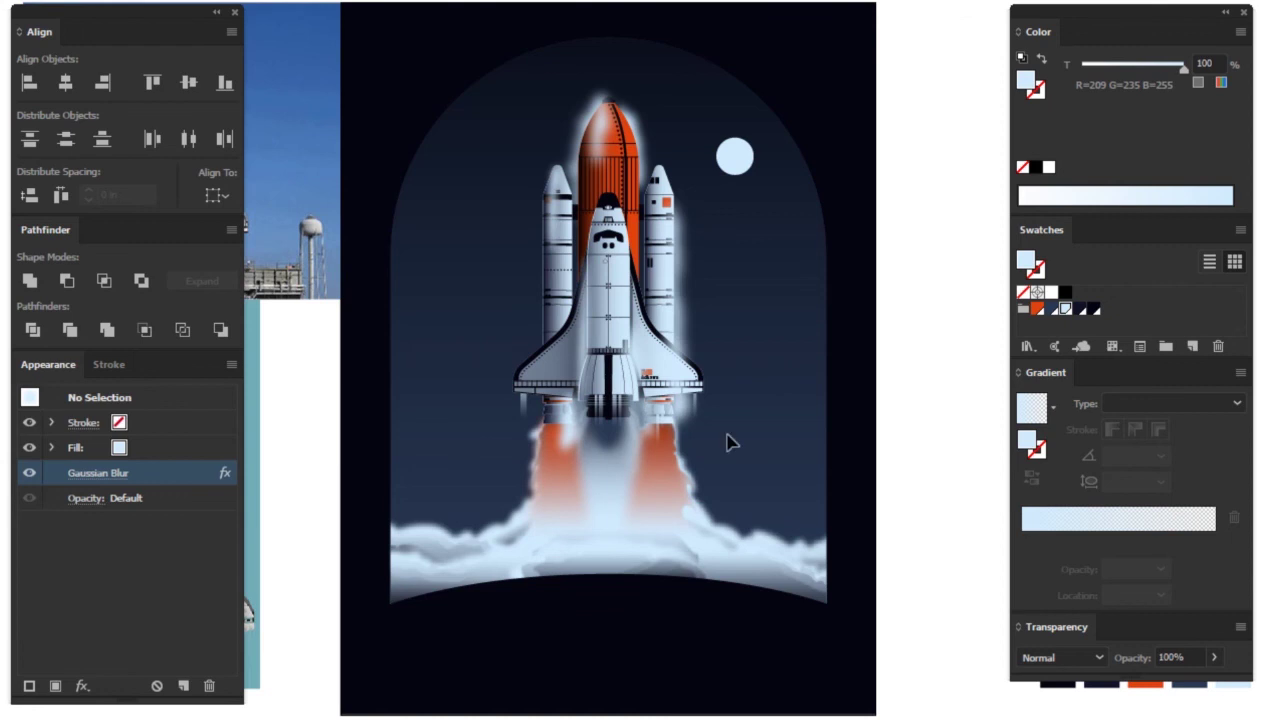
{"action": "left_click", "coordinate": [543, 289]}
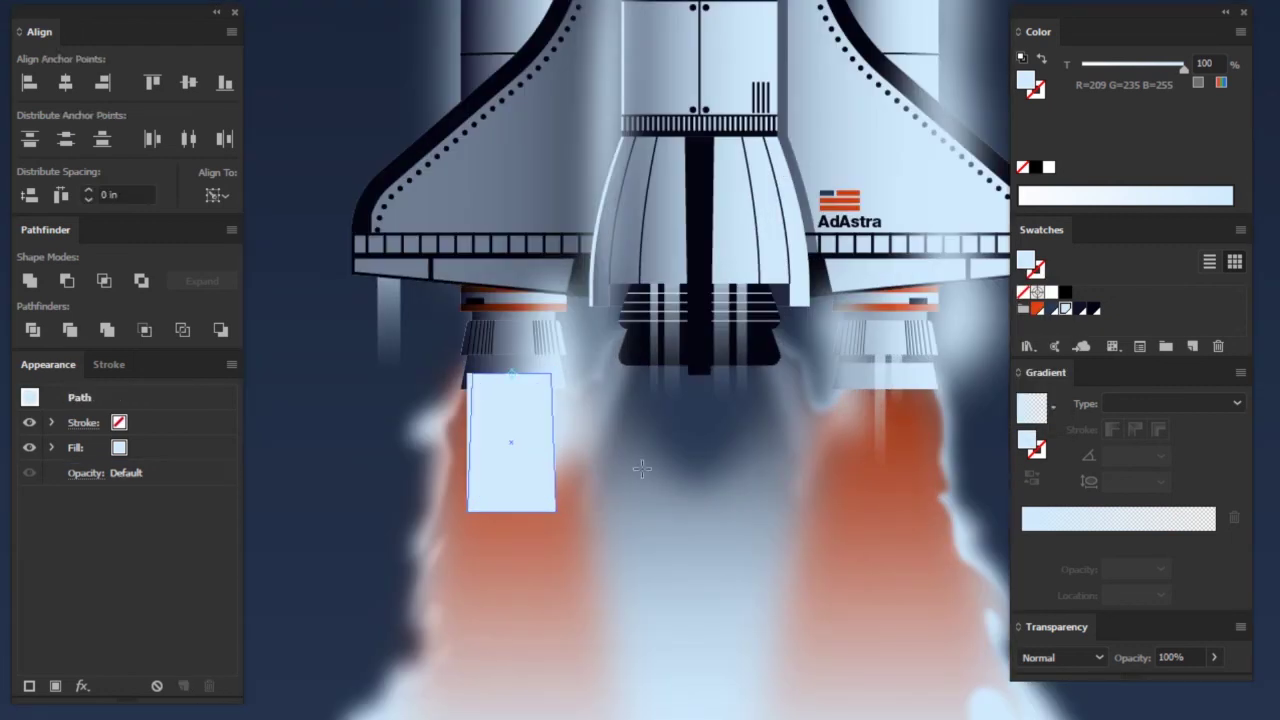
- Fill the rectangle with an orange-to-transparent linear gradient fading downward
{"action": "left_click", "coordinate": [1038, 310]}
{"action": "left_click_drag", "start_coordinate": [511, 375], "coordinate": [517, 523]}
{"action": "left_click_drag", "start_coordinate": [532, 440], "coordinate": [317, 440]}
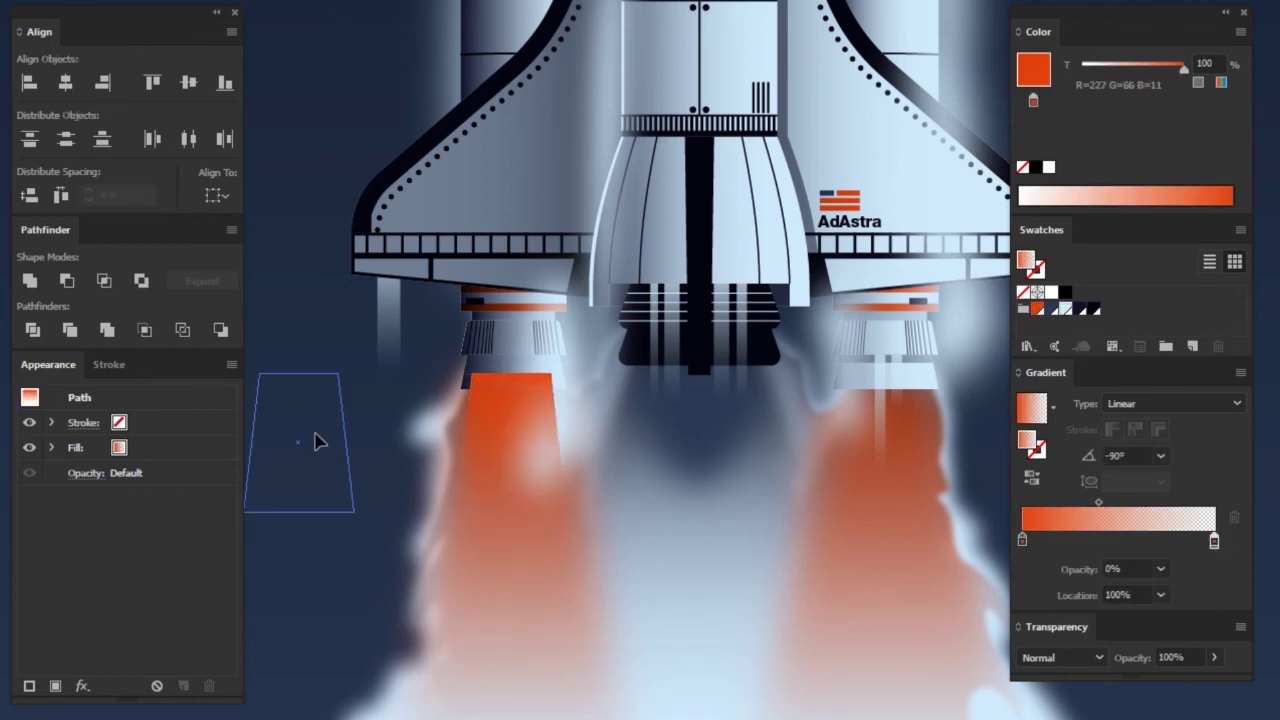
{"action": "left_click", "coordinate": [1214, 540]}
- Apply a Grain texture at contrast 100, rasterize it, and image-trace with tuned threshold and path detail
{"action": "left_click", "coordinate": [541, 401]}
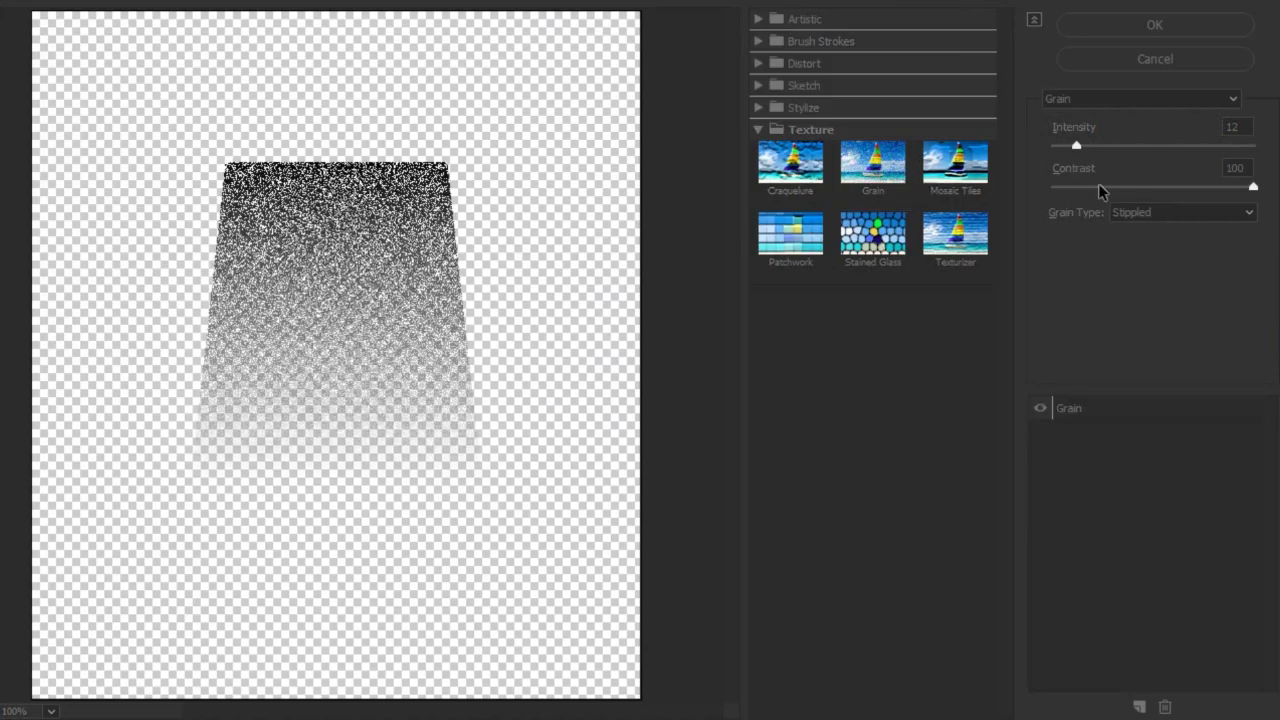
{"action": "left_click_drag", "start_coordinate": [1104, 190], "coordinate": [1157, 190]}
{"action": "left_click", "coordinate": [1154, 24]}
{"action": "left_click", "coordinate": [674, 517]}
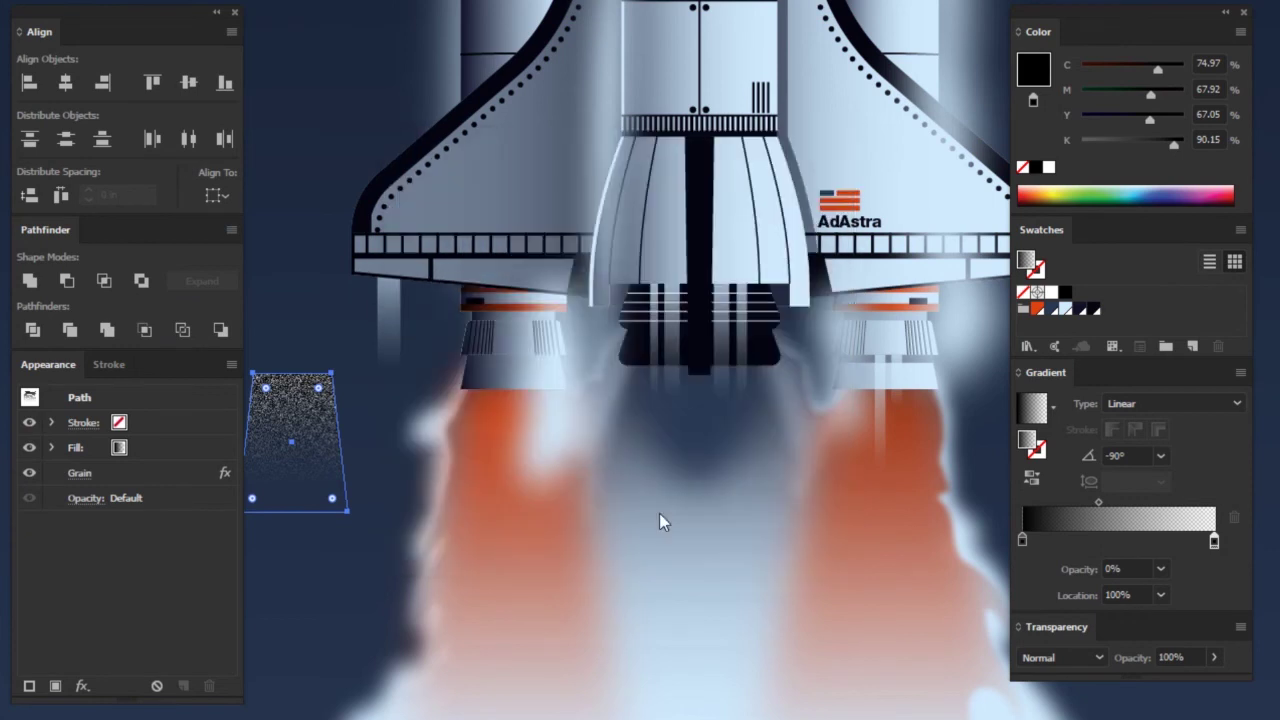
{"action": "left_click_drag", "start_coordinate": [742, 292], "coordinate": [752, 300]}
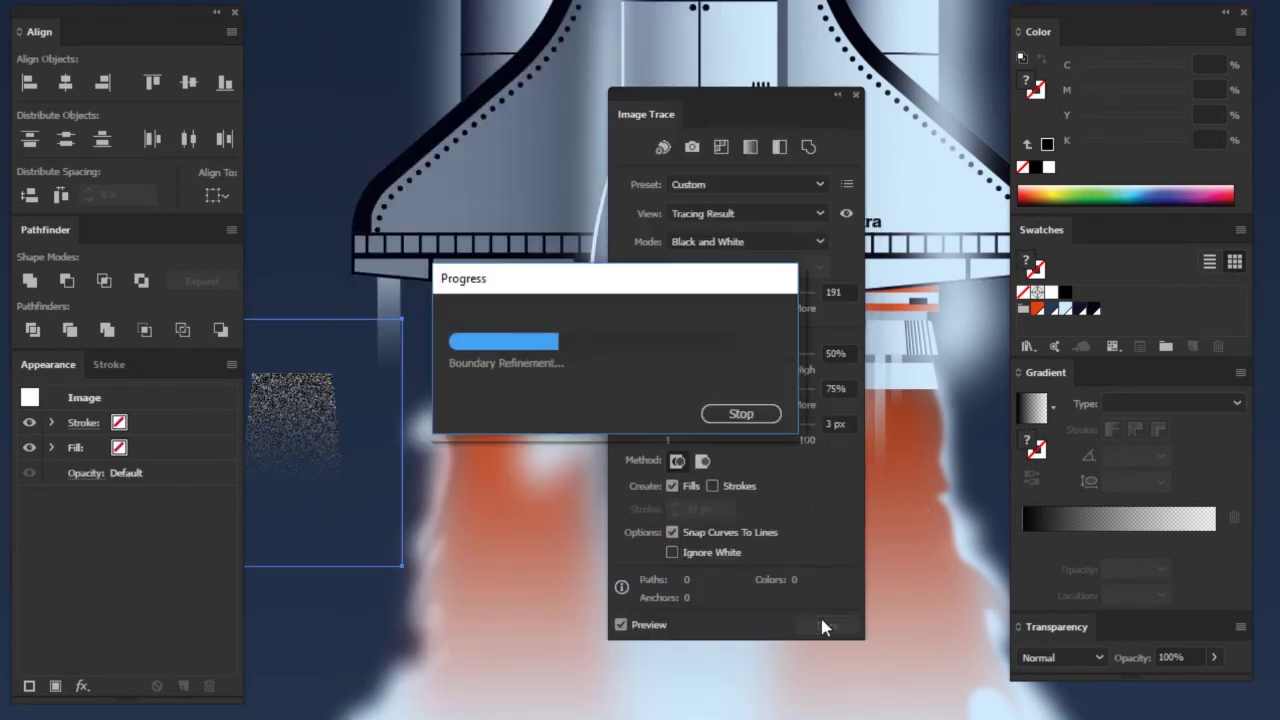
{"action": "left_click_drag", "start_coordinate": [739, 354], "coordinate": [769, 354]}
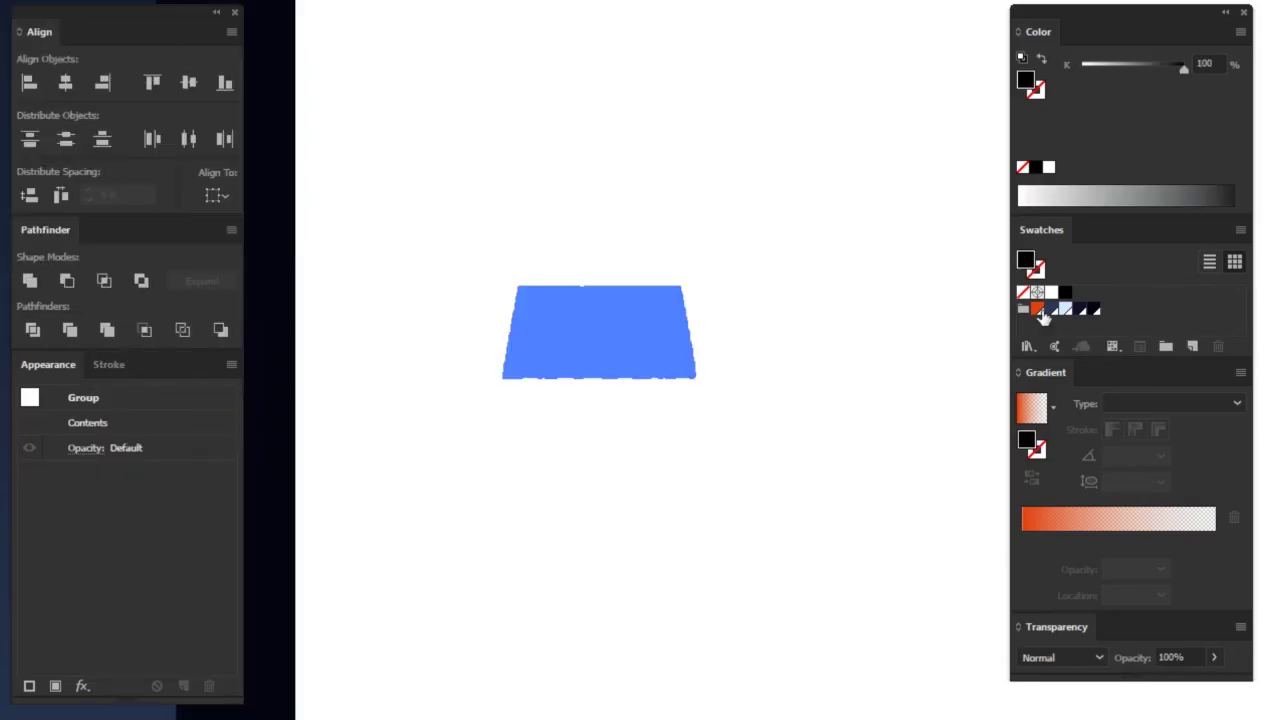
- Fill the traced speckle group with orange and enter Isolation Mode on it
{"action": "left_click", "coordinate": [1038, 310]}
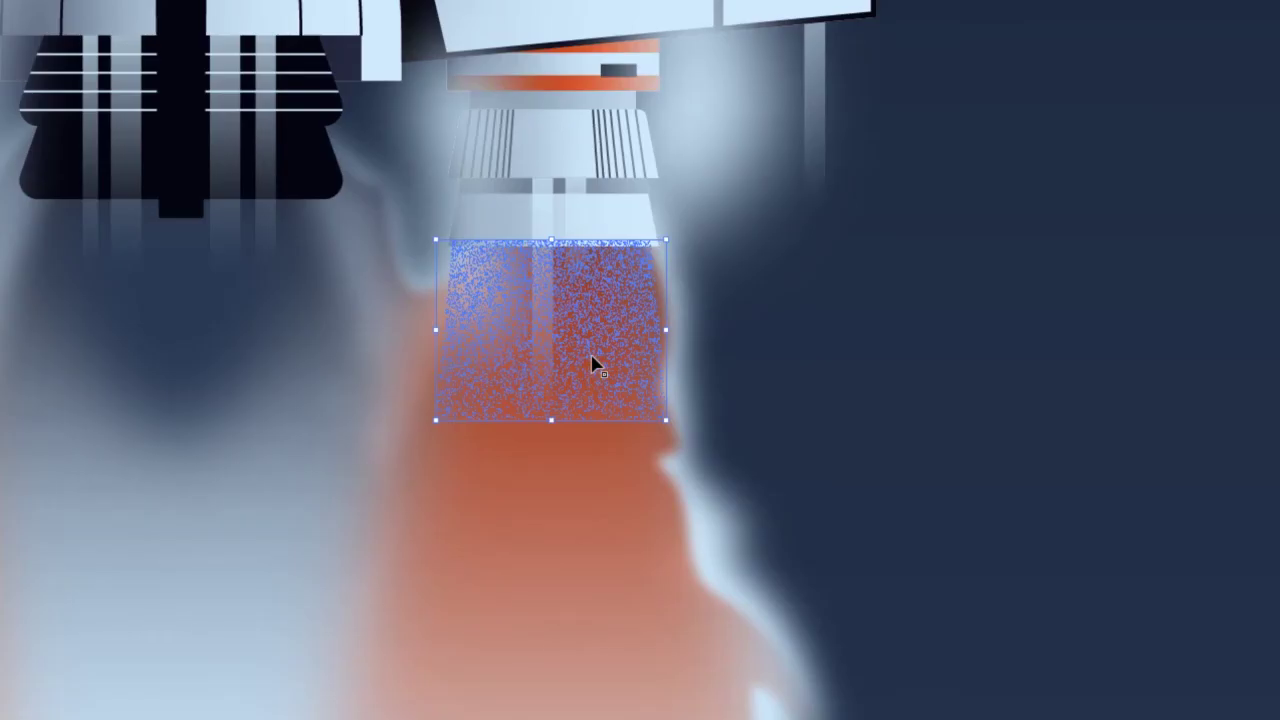
{"action": "double_click", "coordinate": [607, 456]}
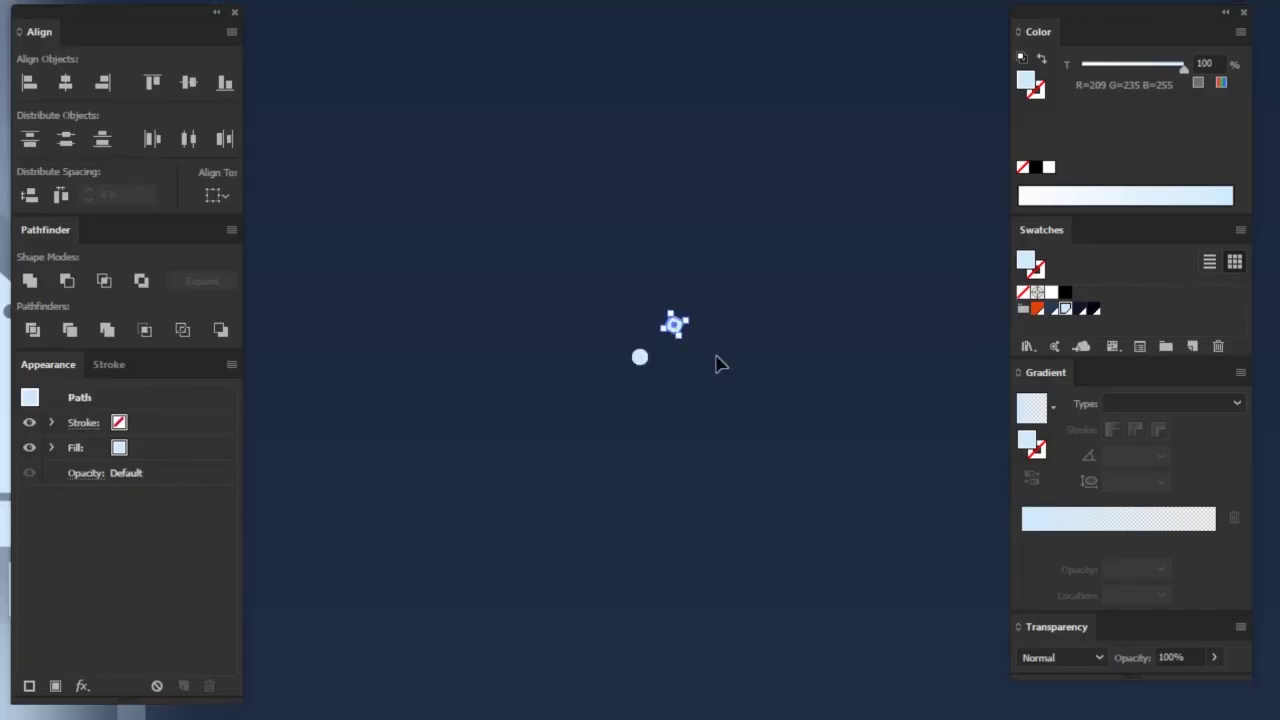
- Hide the side panels to clear the canvas for the star dots
{"action": "key", "text": "Tab"}
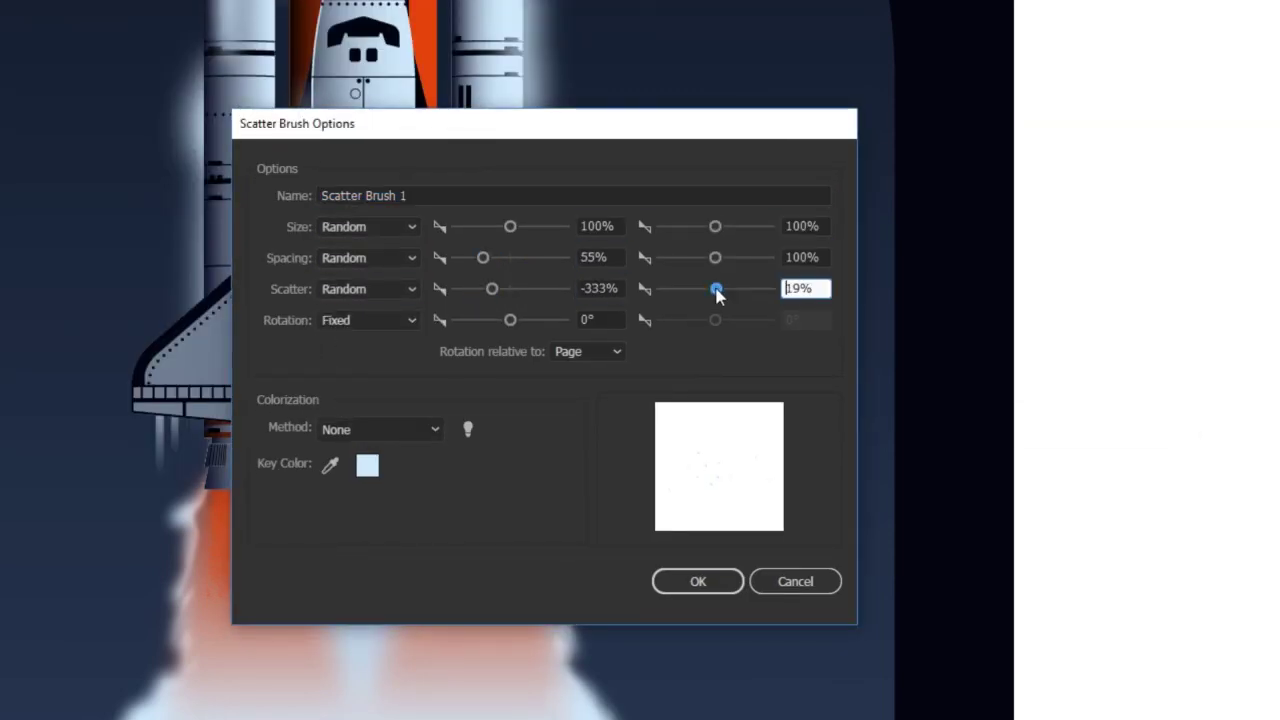
- Apply Scatter Brush 1 to the drawn paths and adjust its random scatter amount
{"action": "left_click", "coordinate": [670, 575]}
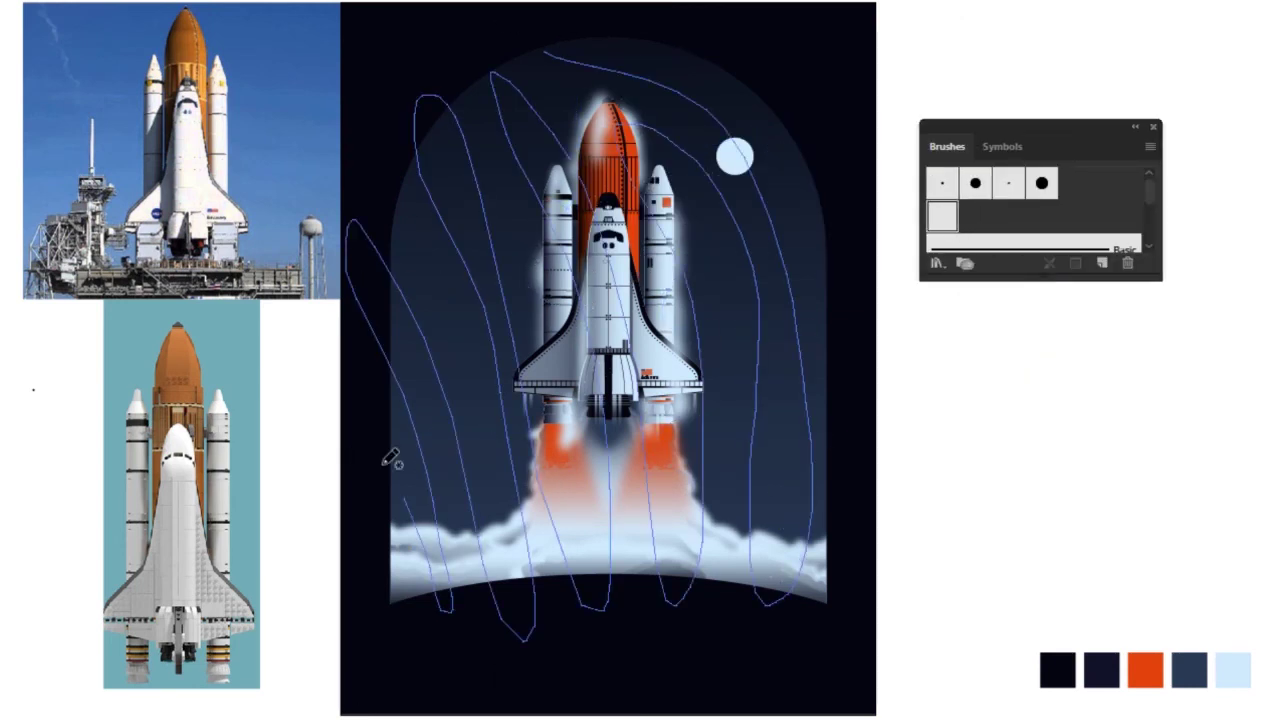
{"action": "left_click", "coordinate": [942, 215]}
{"action": "double_click", "coordinate": [942, 215]}
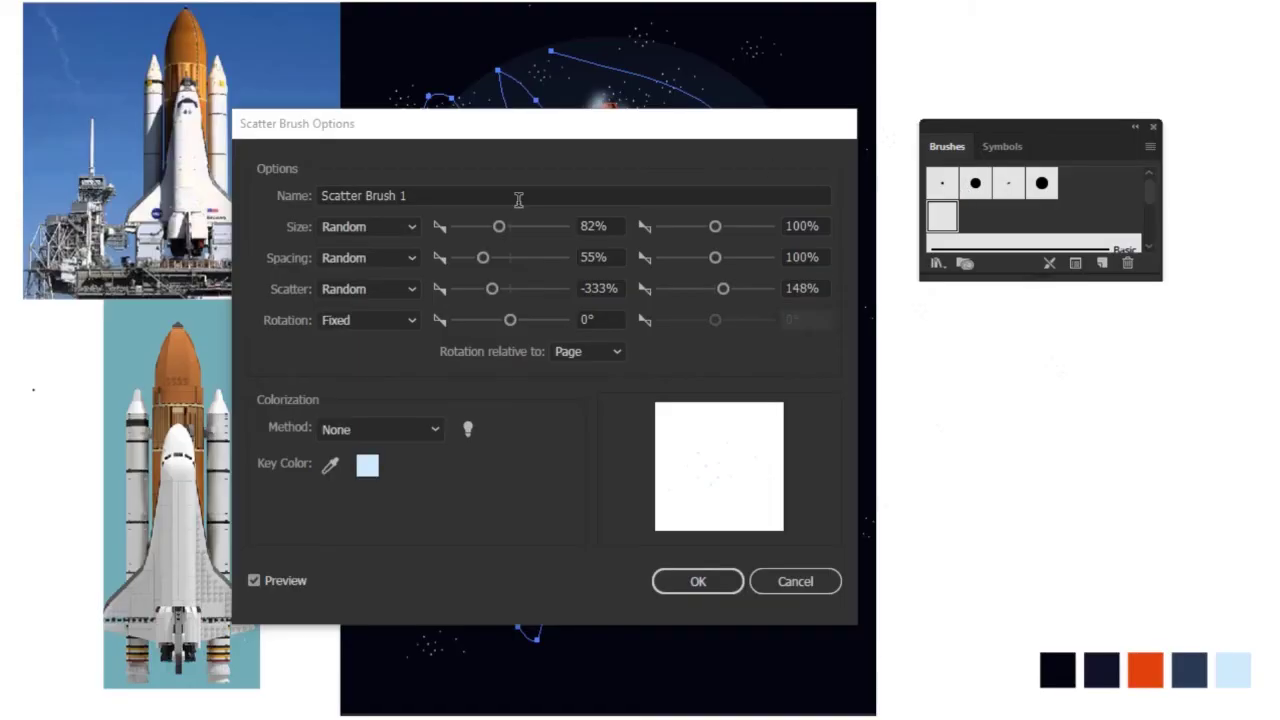
{"action": "left_click", "coordinate": [677, 580]}
{"action": "left_click", "coordinate": [718, 381]}
{"action": "left_click", "coordinate": [1005, 422]}
- Try deleting the star paths and moving the arch shape, undoing both changes
{"action": "left_click", "coordinate": [748, 295]}
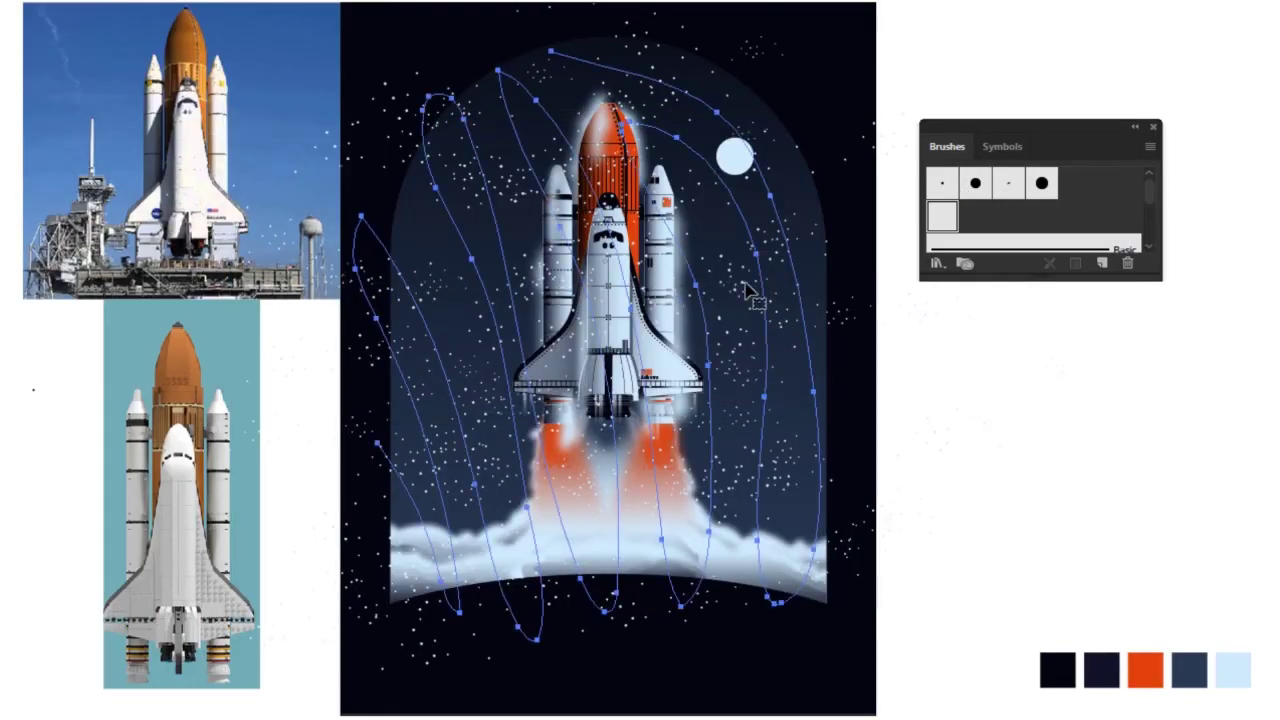
{"action": "key", "text": "Delete"}
{"action": "left_click", "coordinate": [783, 330]}
{"action": "key", "text": "ctrl+z"}
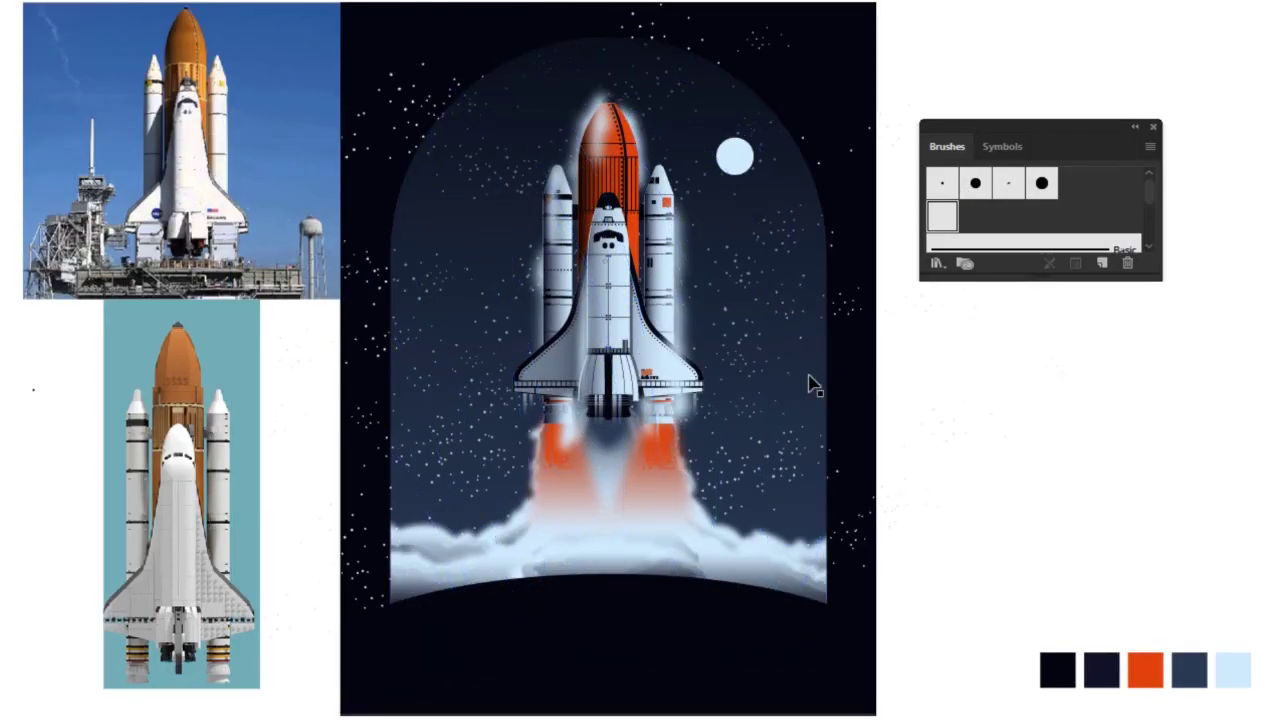
{"action": "left_click_drag", "start_coordinate": [785, 420], "coordinate": [970, 418]}
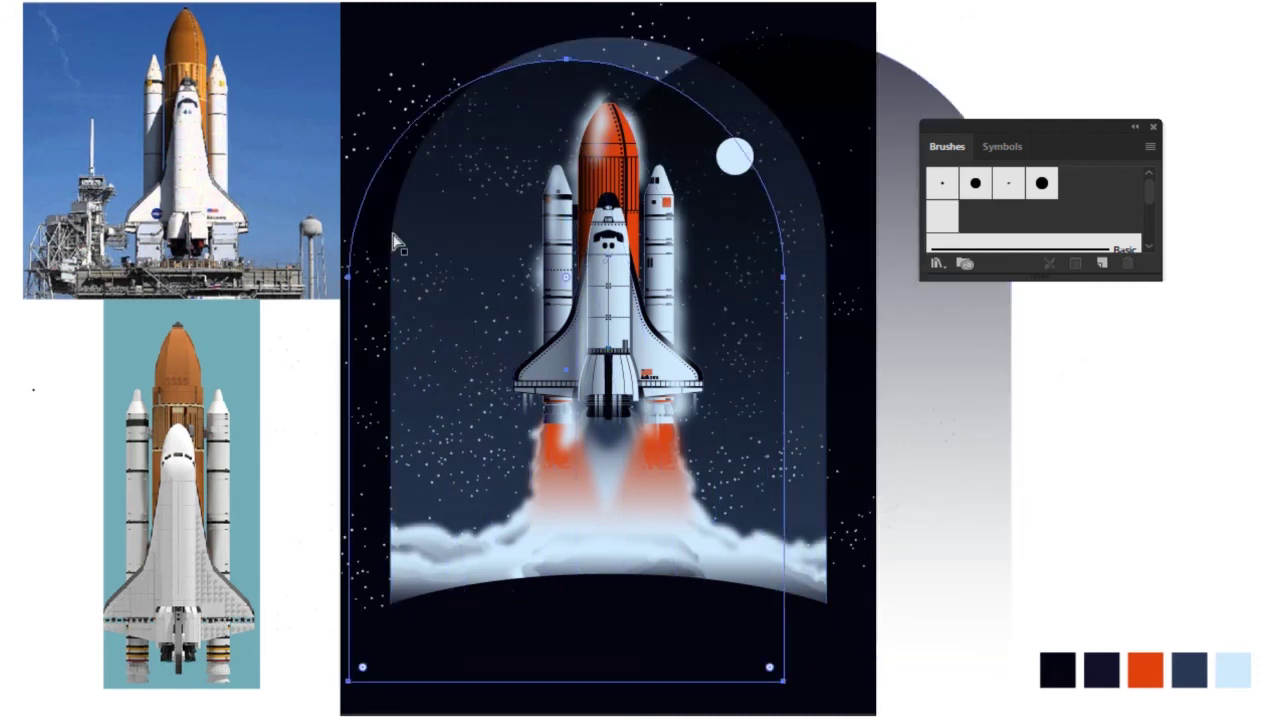
{"action": "key", "text": "ctrl+z"}
{"action": "left_click", "coordinate": [1047, 423]}
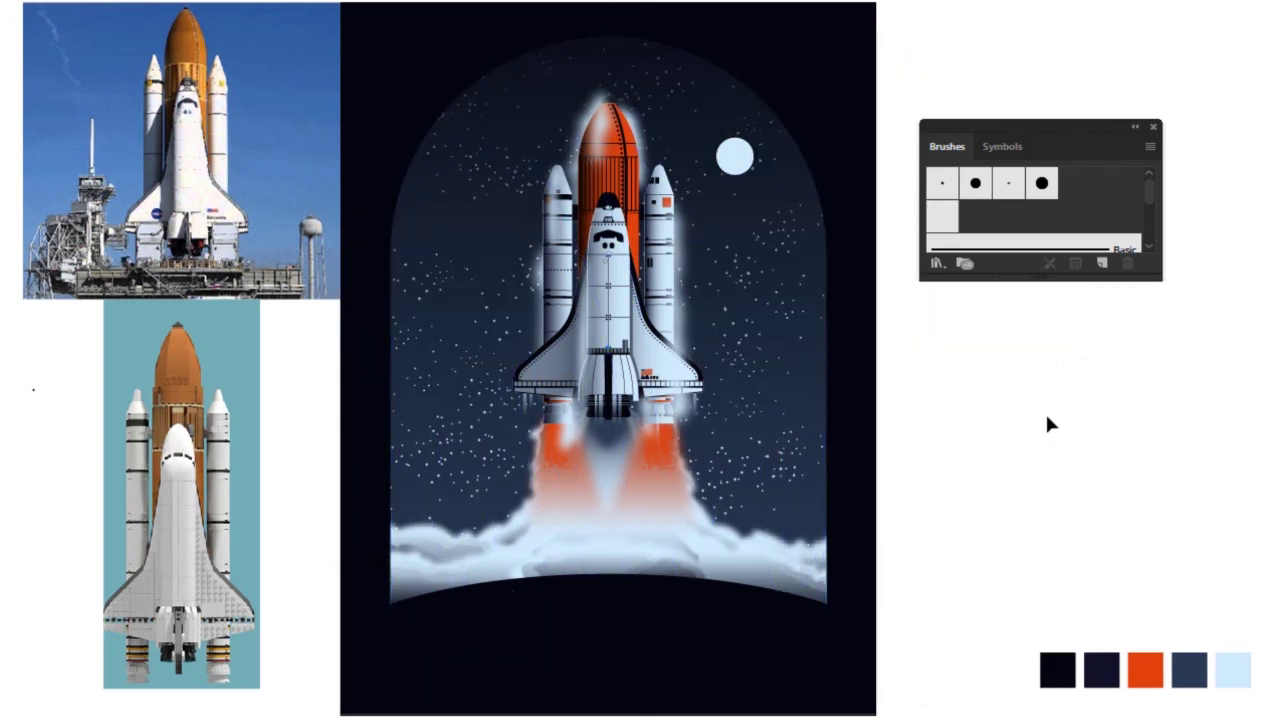
- Shrink the scatter brush stars to a 65–165% size range and update the star paths
{"action": "left_click", "coordinate": [771, 486]}
{"action": "double_click", "coordinate": [942, 216]}
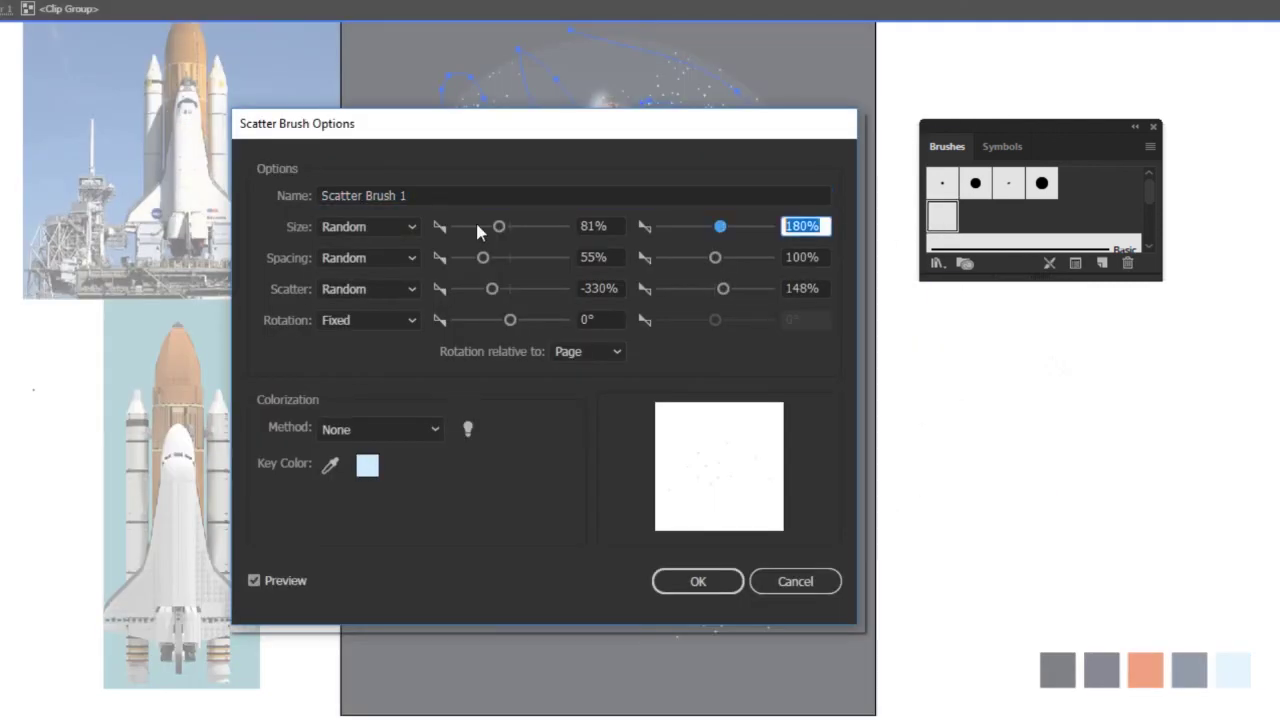
{"action": "left_click", "coordinate": [698, 582]}
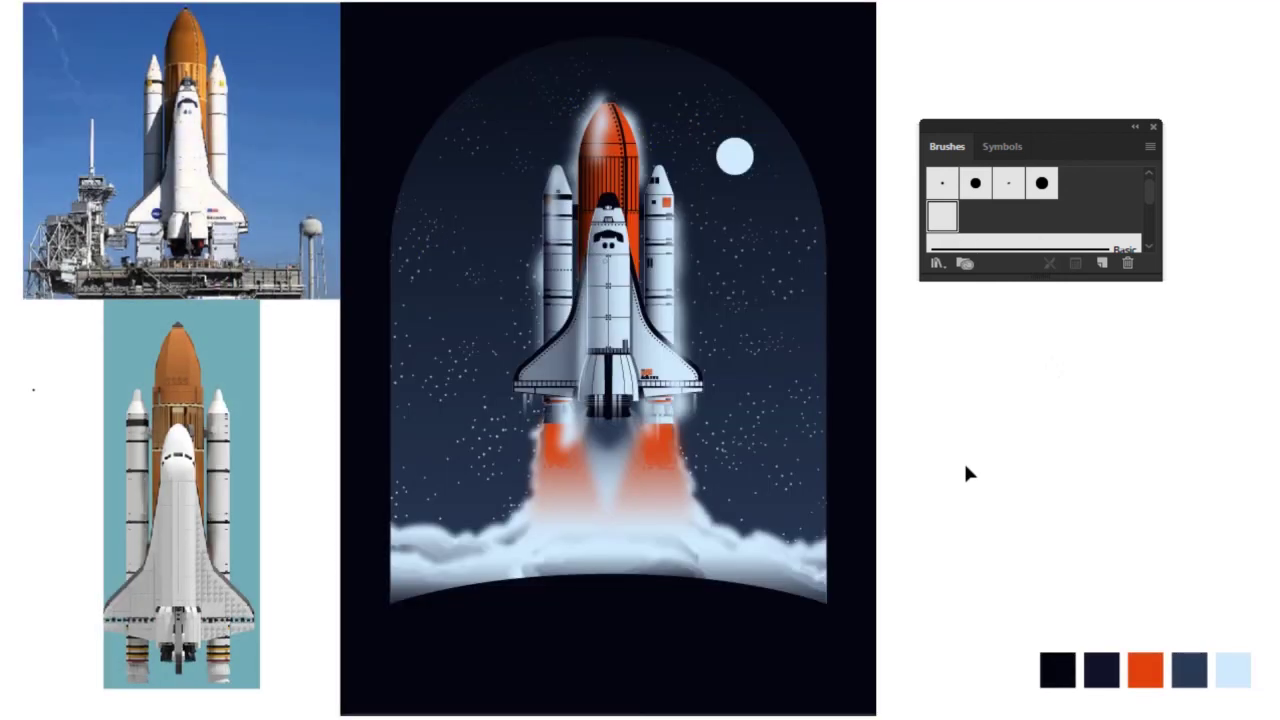
{"action": "left_click", "coordinate": [607, 666]}
- Apply a previewed Gaussian Blur to the first smoke wisp
{"action": "left_click", "coordinate": [985, 531]}
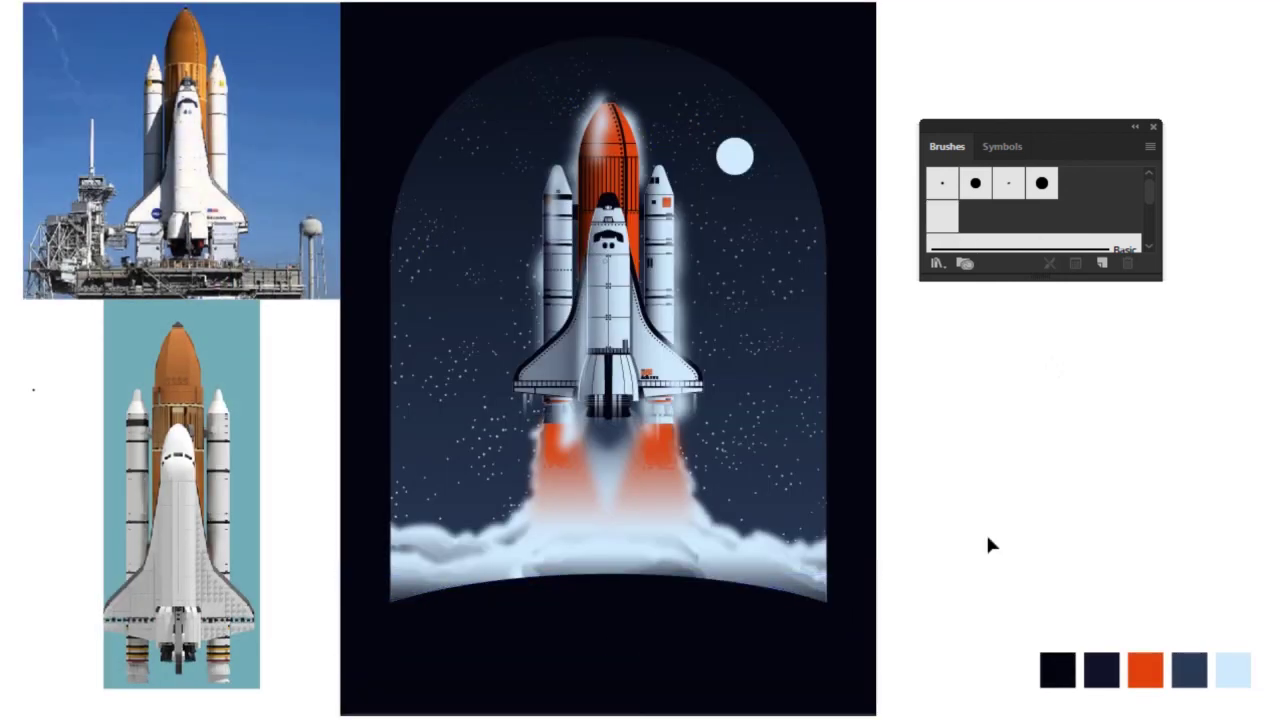
{"action": "scroll", "coordinate": [505, 445], "scroll_direction": "up", "scroll_amount": 5}
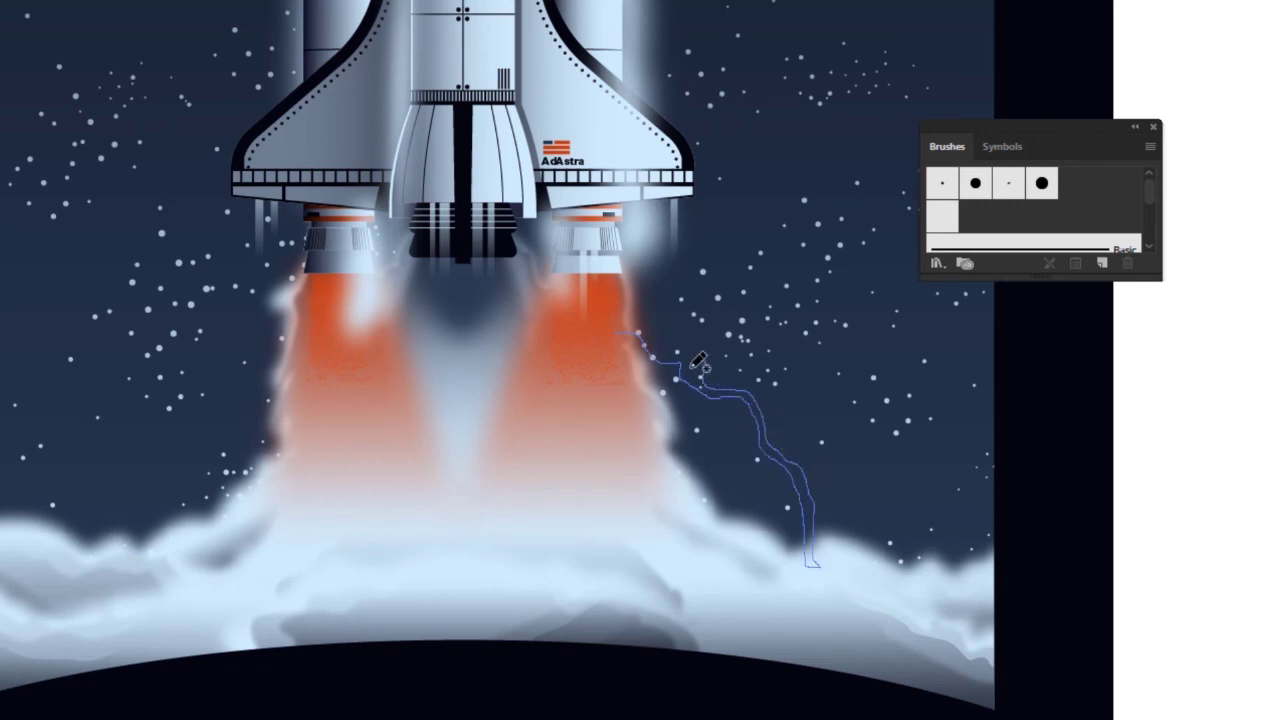
{"action": "key", "text": "Tab"}
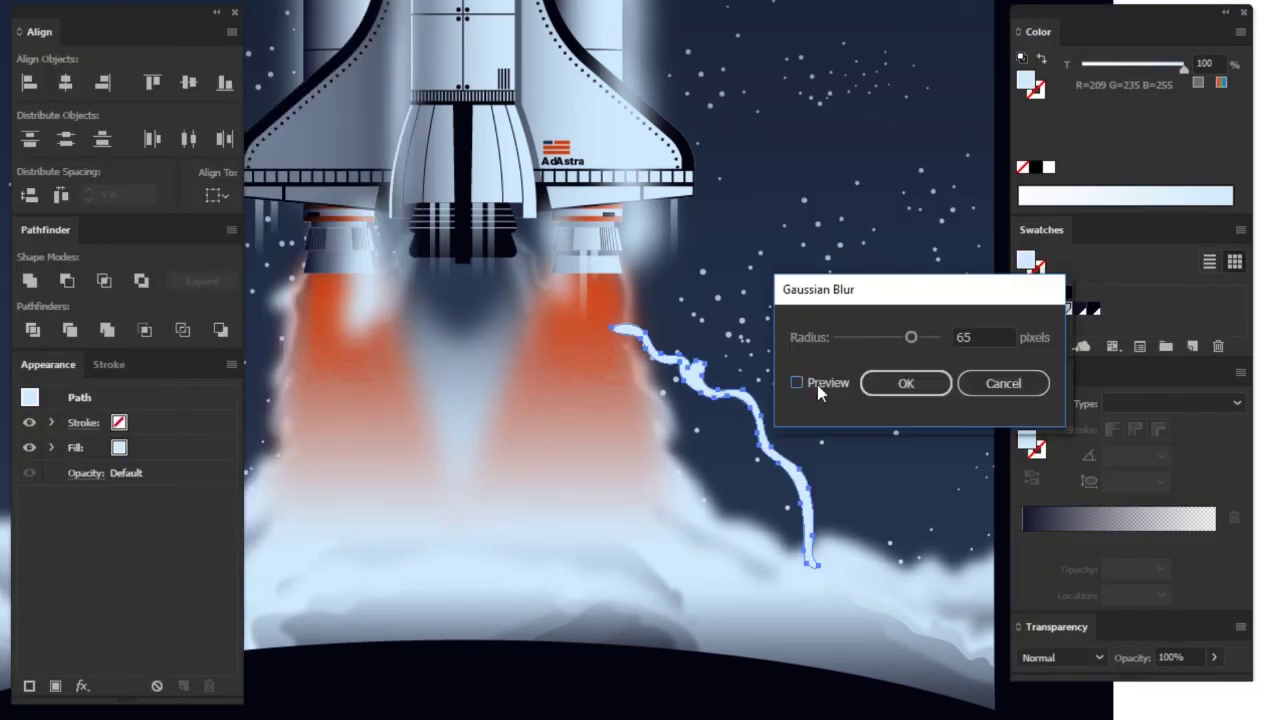
{"action": "left_click", "coordinate": [806, 381]}
{"action": "left_click", "coordinate": [903, 380]}
{"action": "left_click", "coordinate": [870, 565]}
{"action": "left_click", "coordinate": [865, 325]}
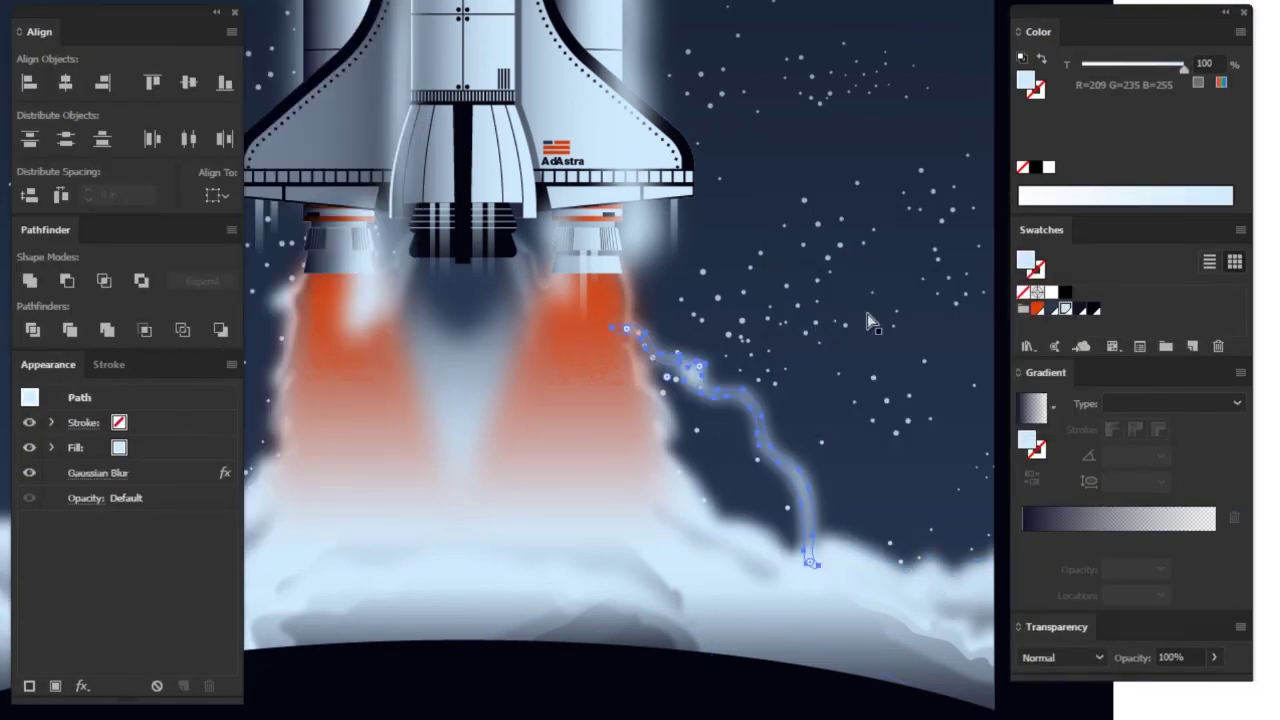
- Draw another thin wisp along the smoke cloud's edge
{"action": "key", "text": "Tab"}
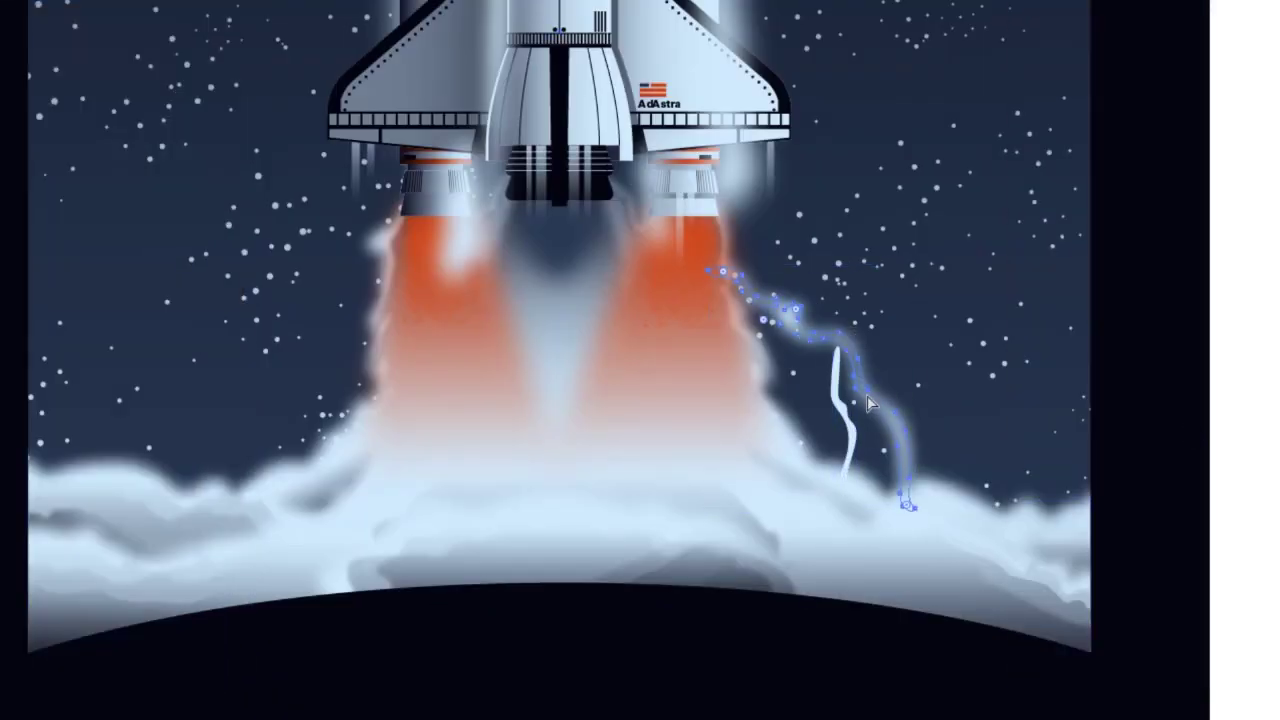
{"action": "key", "text": "Tab"}
{"action": "key", "text": "Tab"}
{"action": "left_click", "coordinate": [1108, 343]}
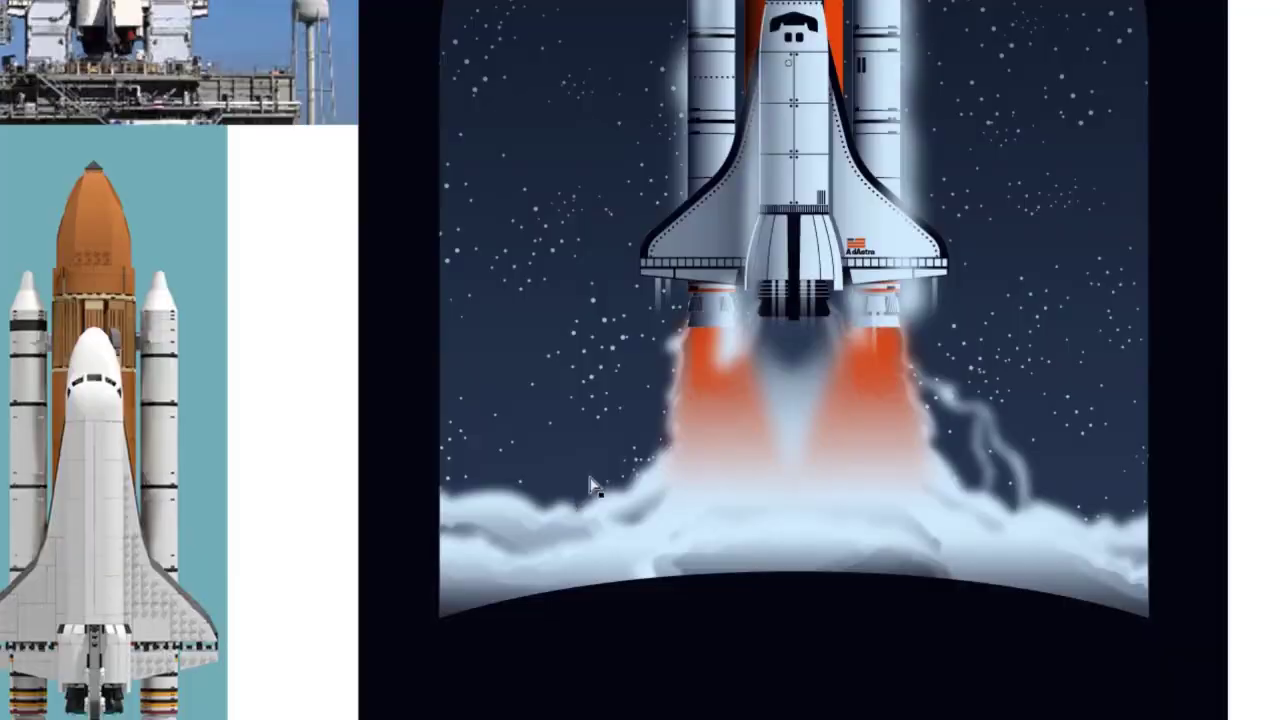
{"action": "scroll", "coordinate": [590, 478], "scroll_direction": "up", "scroll_amount": 3}
{"action": "left_click_drag", "start_coordinate": [738, 265], "coordinate": [590, 492]}
{"action": "key", "text": "Tab"}
{"action": "key", "text": "Tab"}
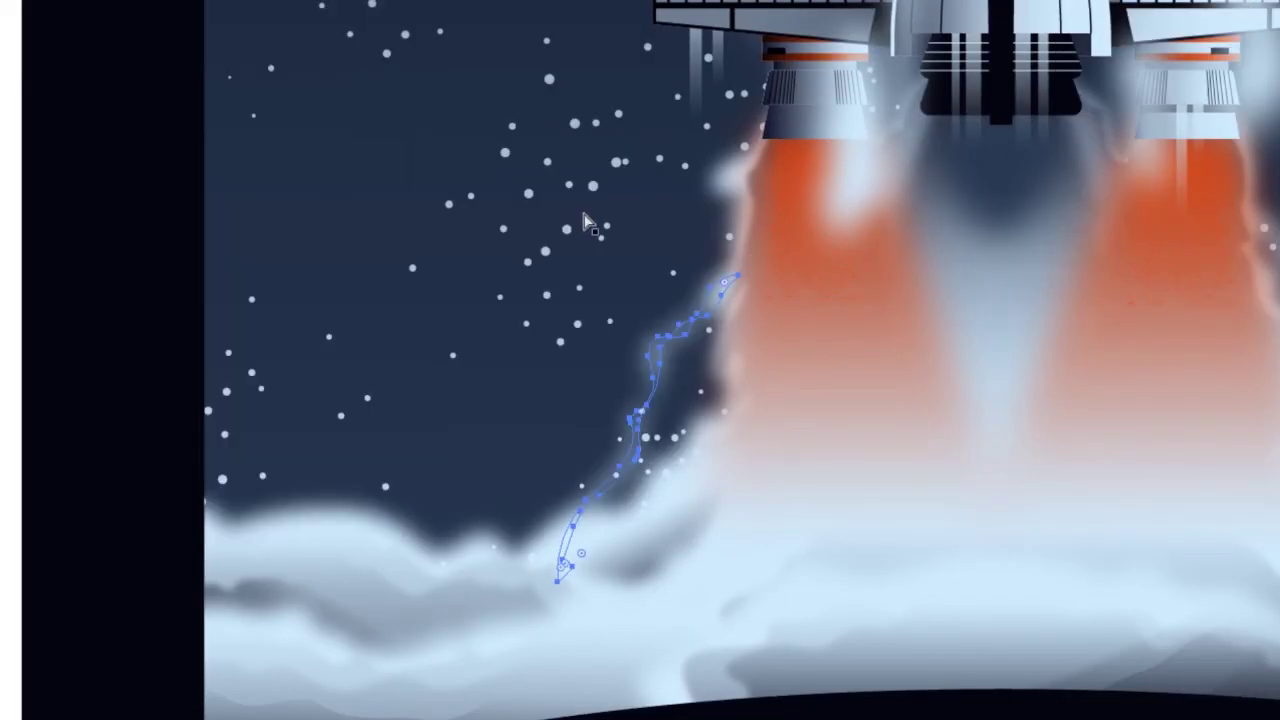
{"action": "key", "text": "v"}
- Add a small smoke speck above the clouds and blur the smoke strokes
{"action": "left_click", "coordinate": [578, 545]}
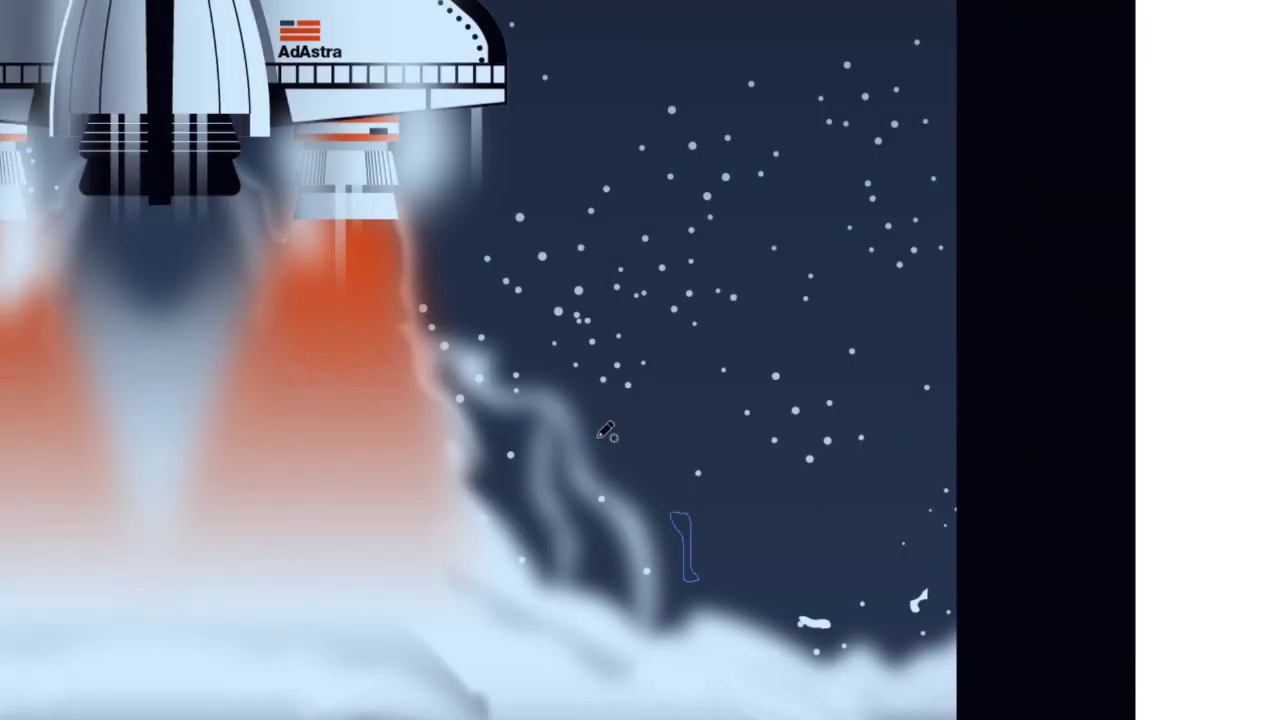
{"action": "left_click_drag", "start_coordinate": [599, 435], "coordinate": [616, 459]}
{"action": "key", "text": "Tab"}
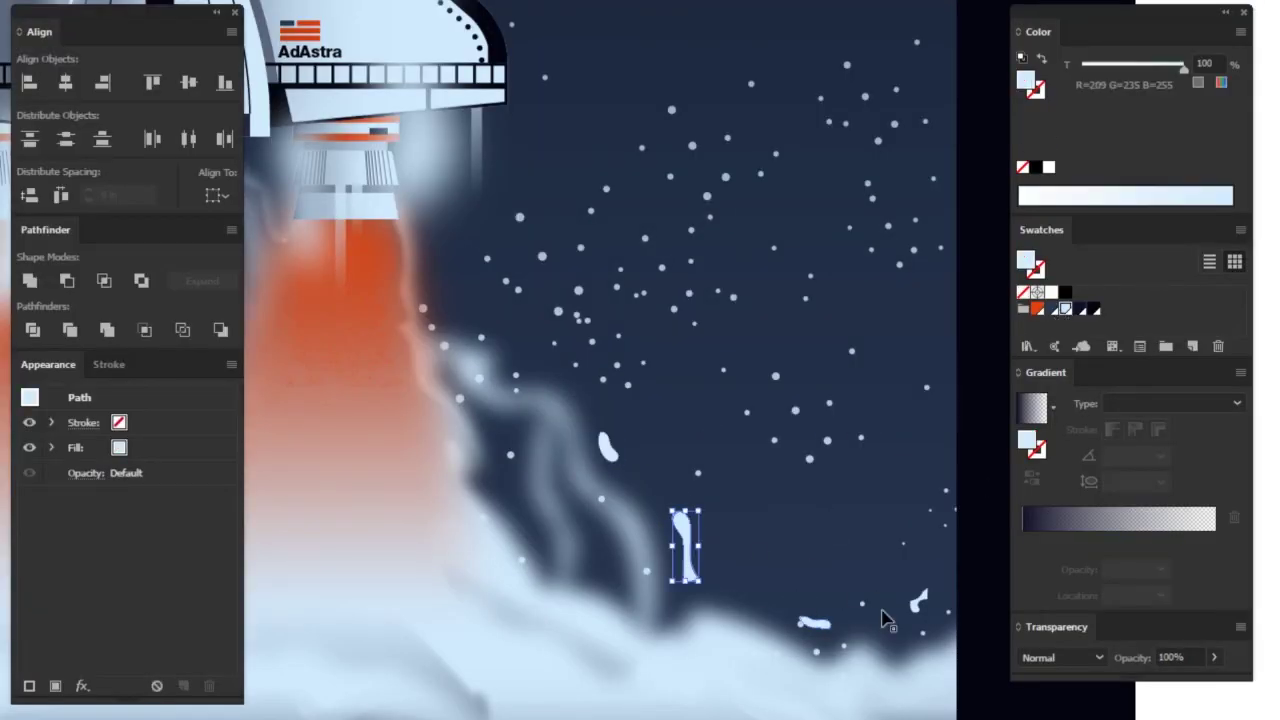
{"action": "key", "text": "Return"}
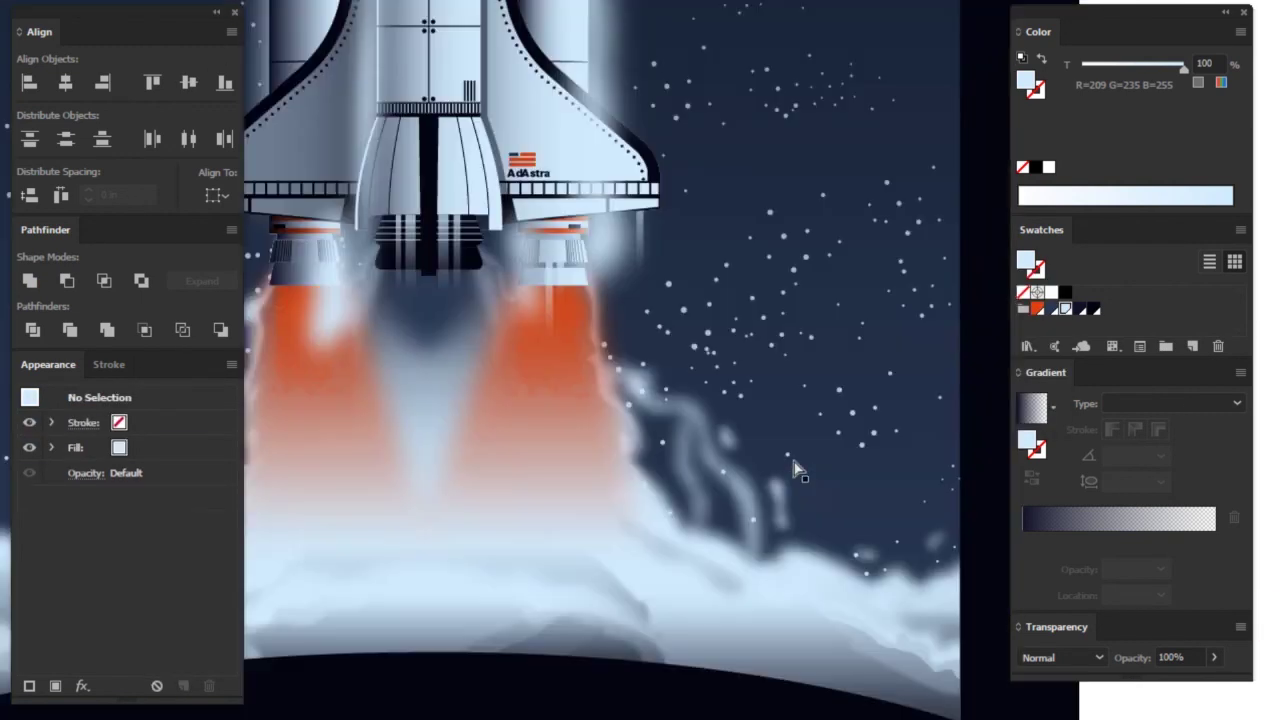
{"action": "key", "text": "ctrl+0"}
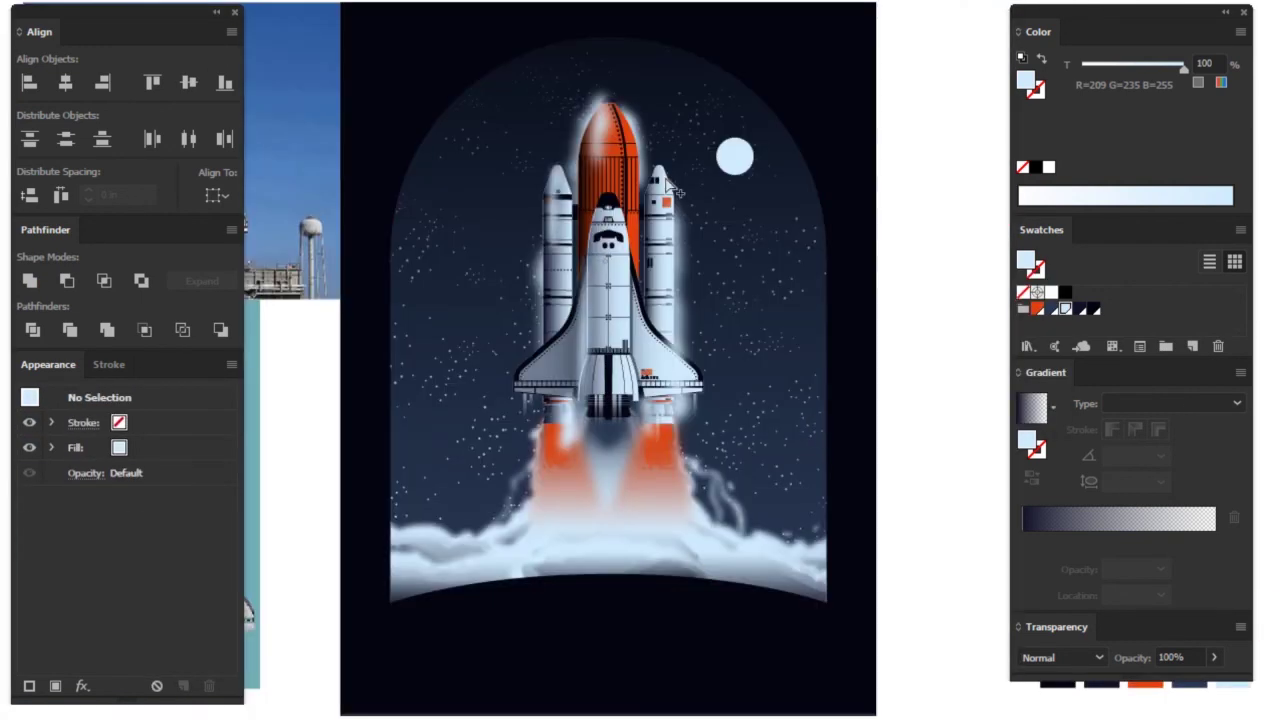
- Add a radius-30 blurred highlight stroke on the cockpit and adjust the sky's noise texture overlay
{"action": "left_click_drag", "start_coordinate": [597, 192], "coordinate": [596, 256]}
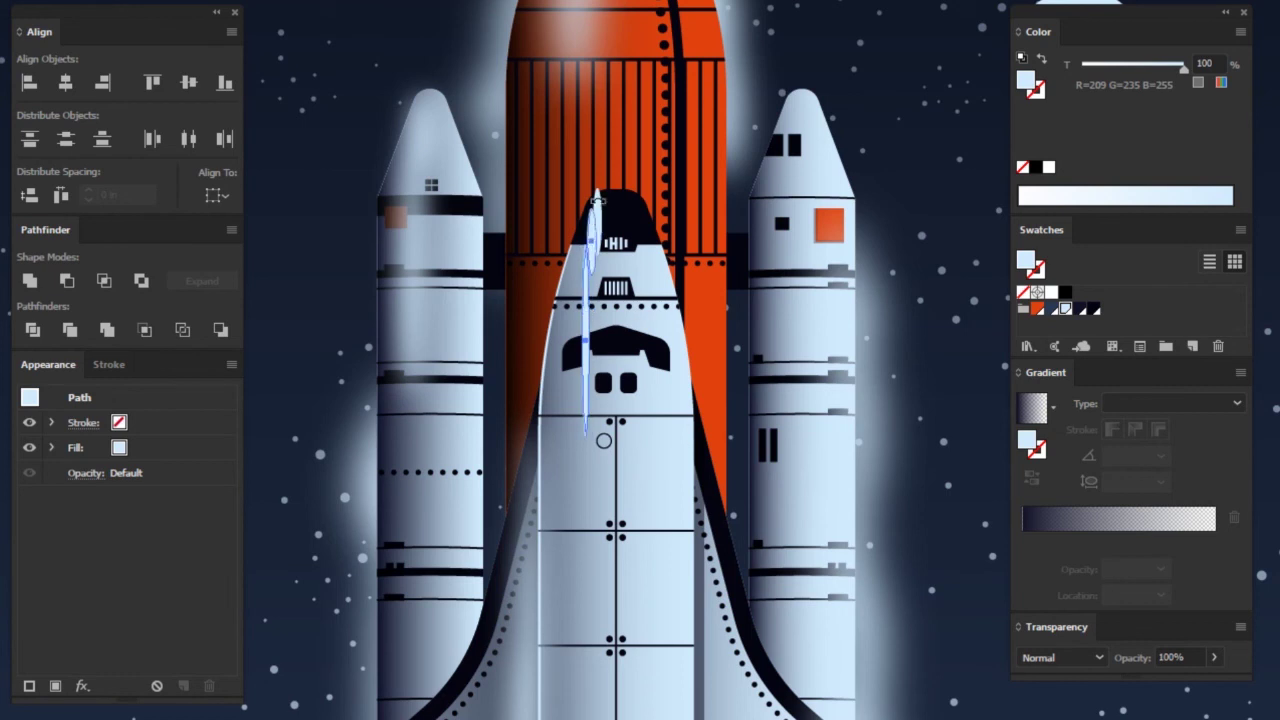
{"action": "key", "text": "ctrl+alt+shift+e"}
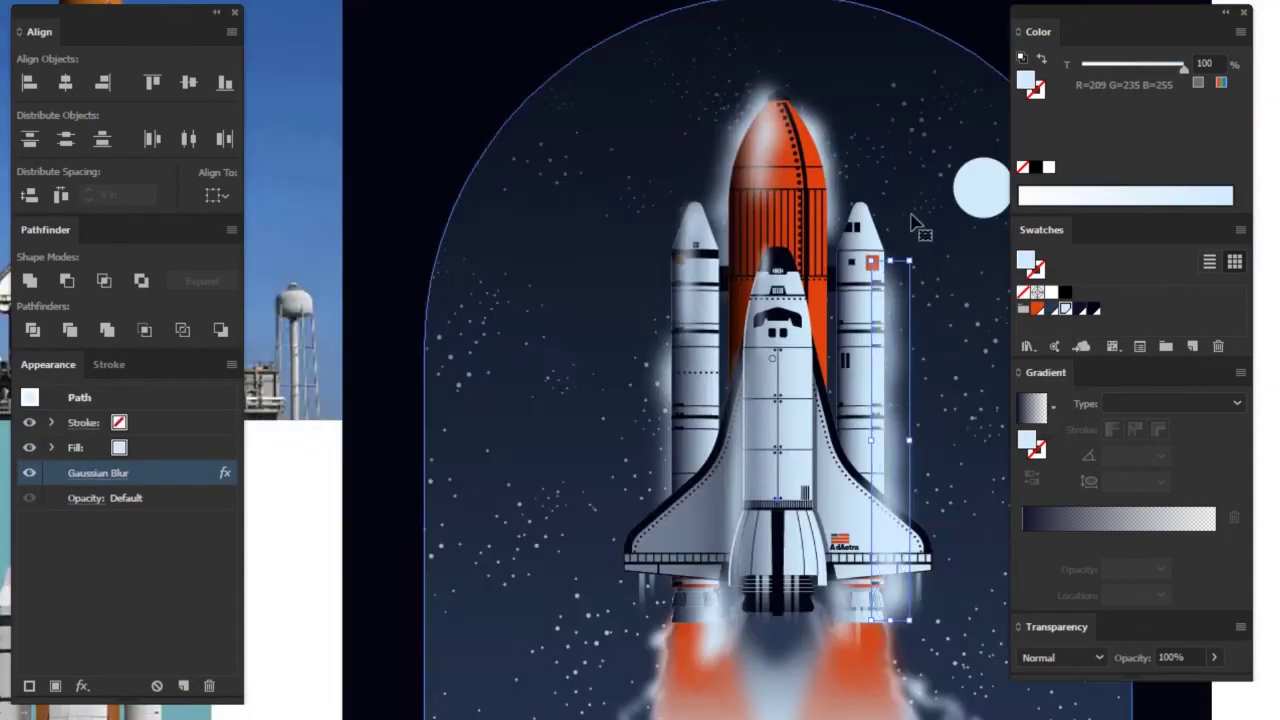
{"action": "key", "text": "Delete"}
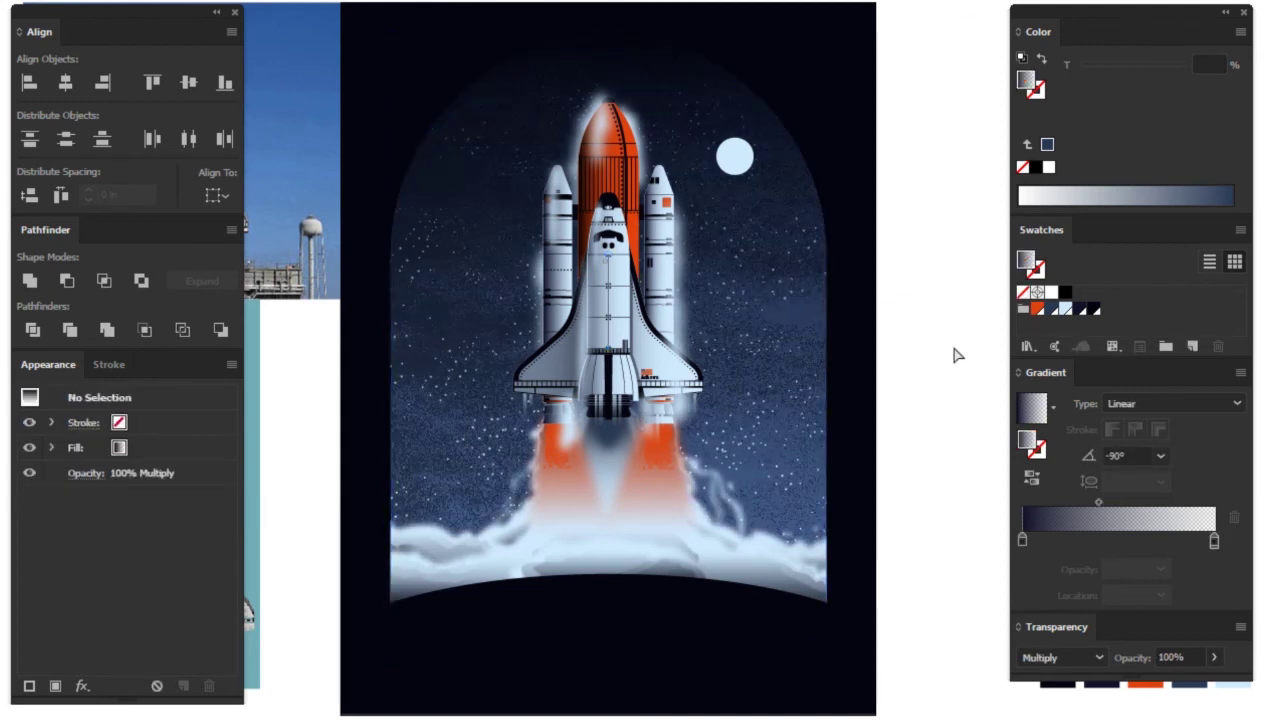
{"action": "left_click", "coordinate": [815, 362]}
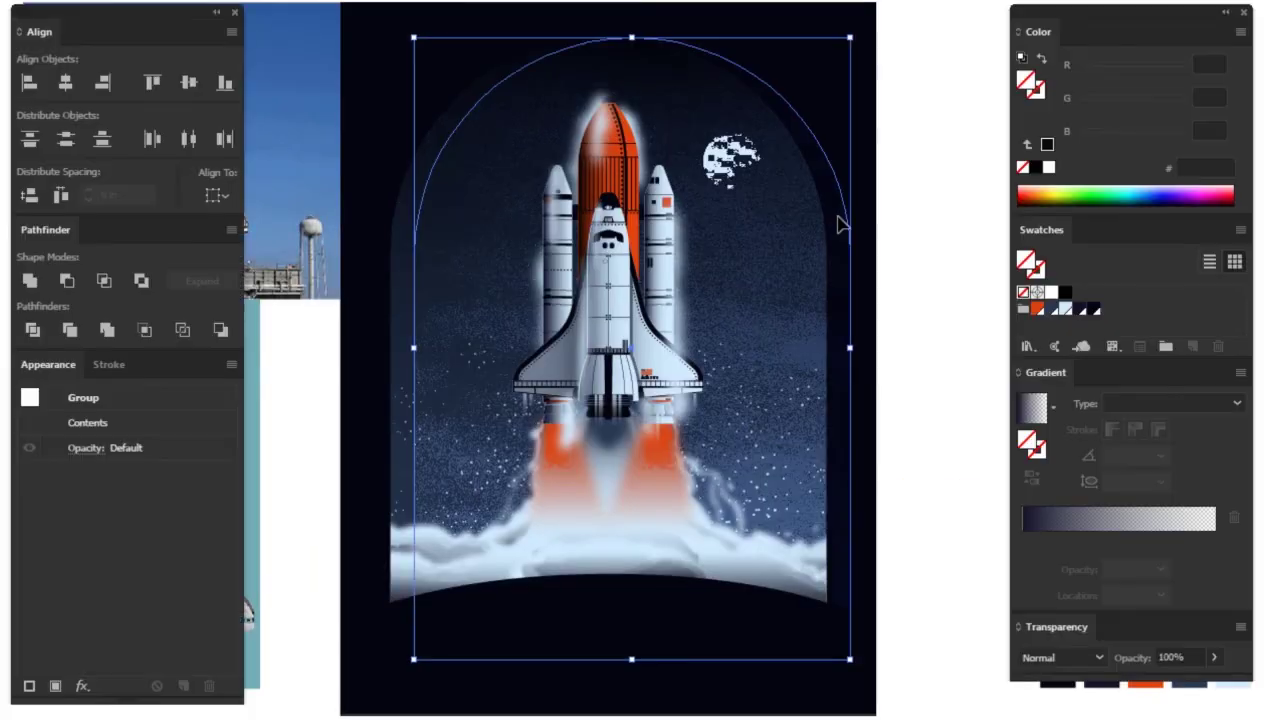
{"action": "left_click", "coordinate": [654, 606]}
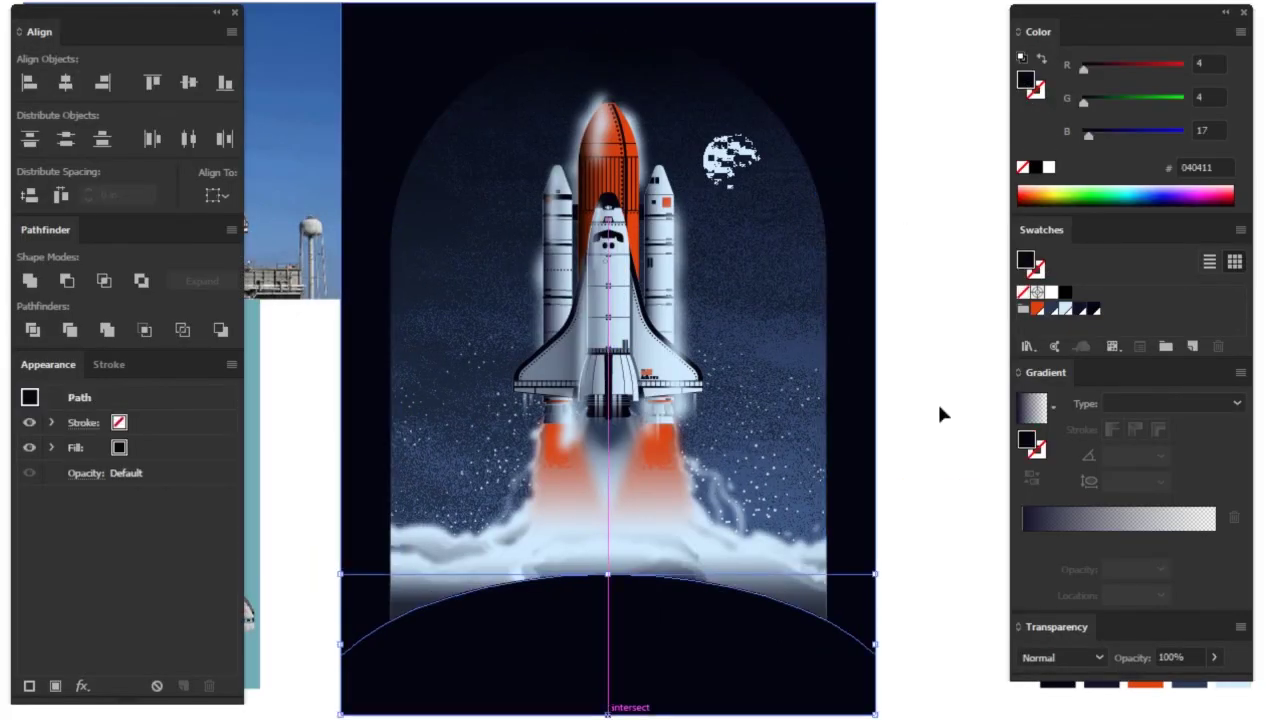
{"action": "left_click", "coordinate": [940, 455]}
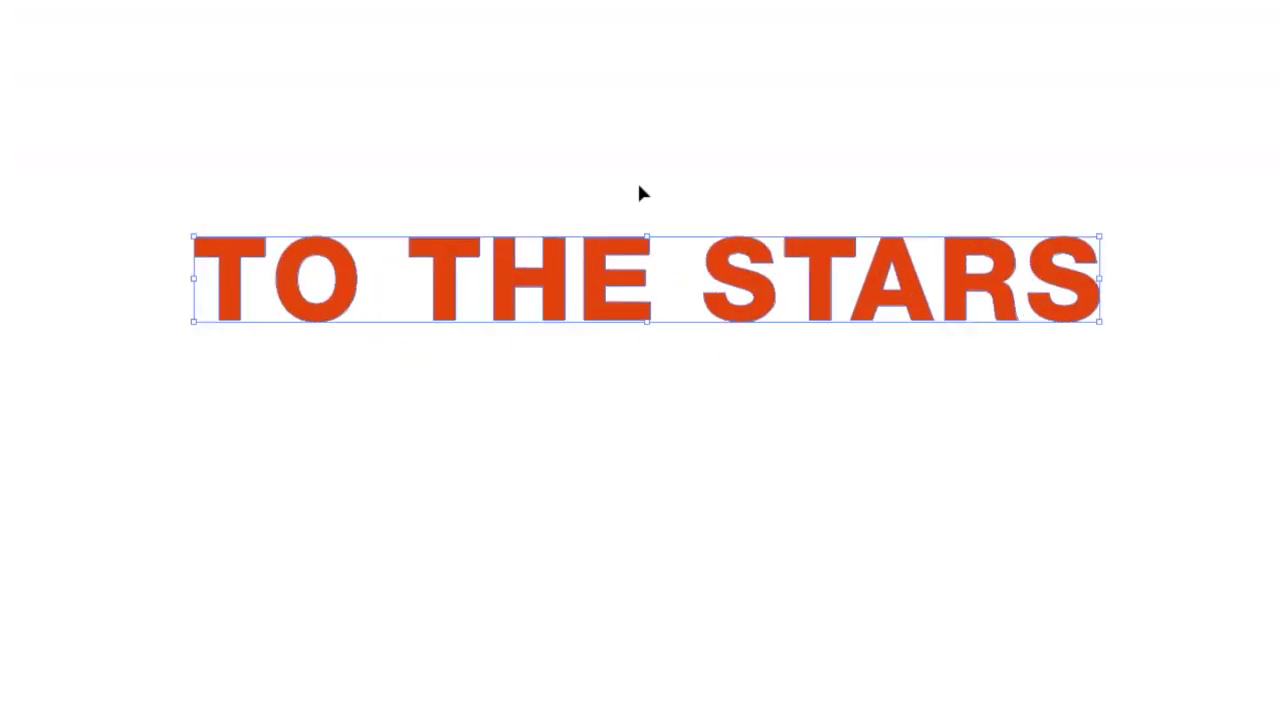
- Outline the TO THE STARS text and blend two lines into stripes across its lower half
{"action": "key", "text": "ctrl+shift+o"}
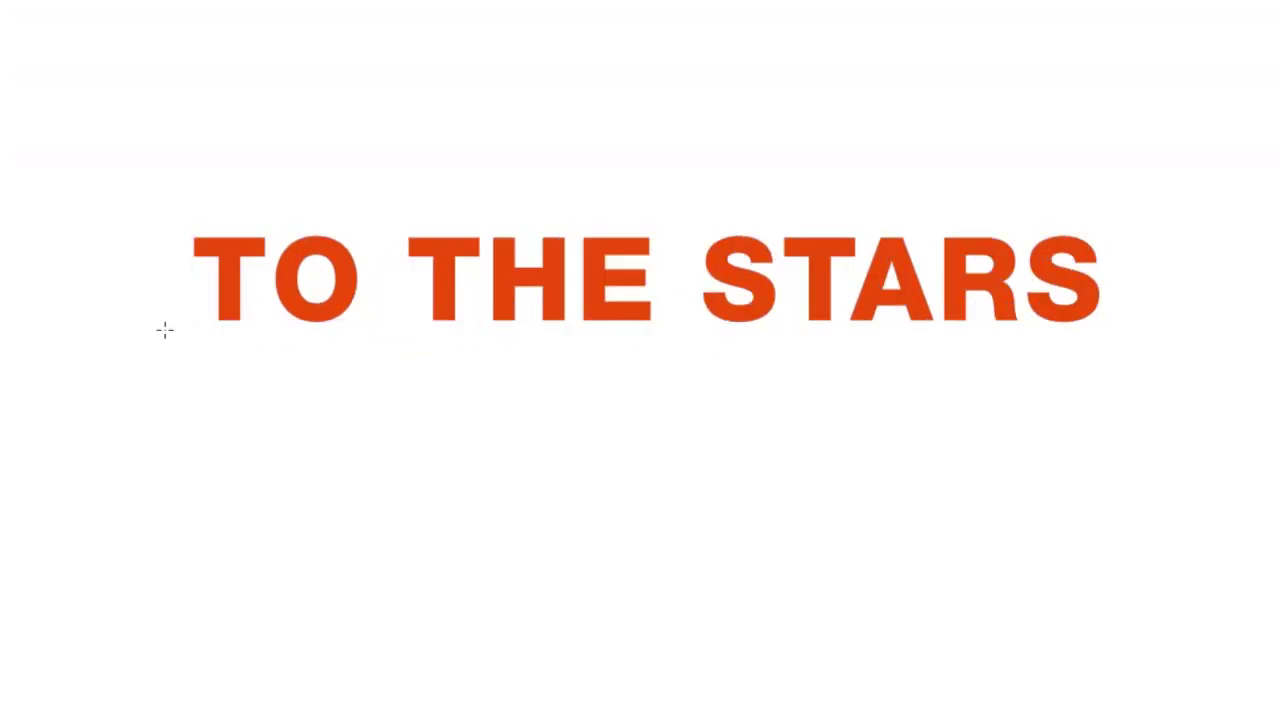
{"action": "left_click_drag", "start_coordinate": [165, 330], "coordinate": [1138, 334]}
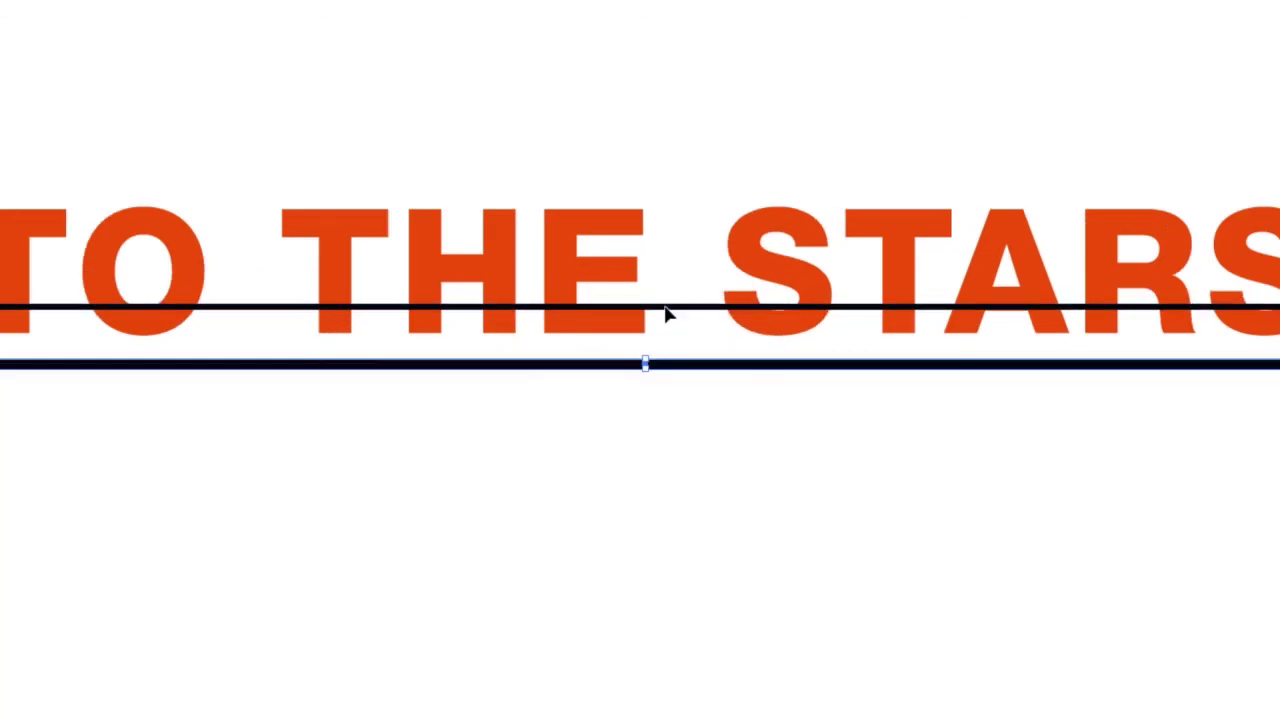
{"action": "left_click", "coordinate": [1037, 203]}
{"action": "left_click", "coordinate": [1031, 249]}
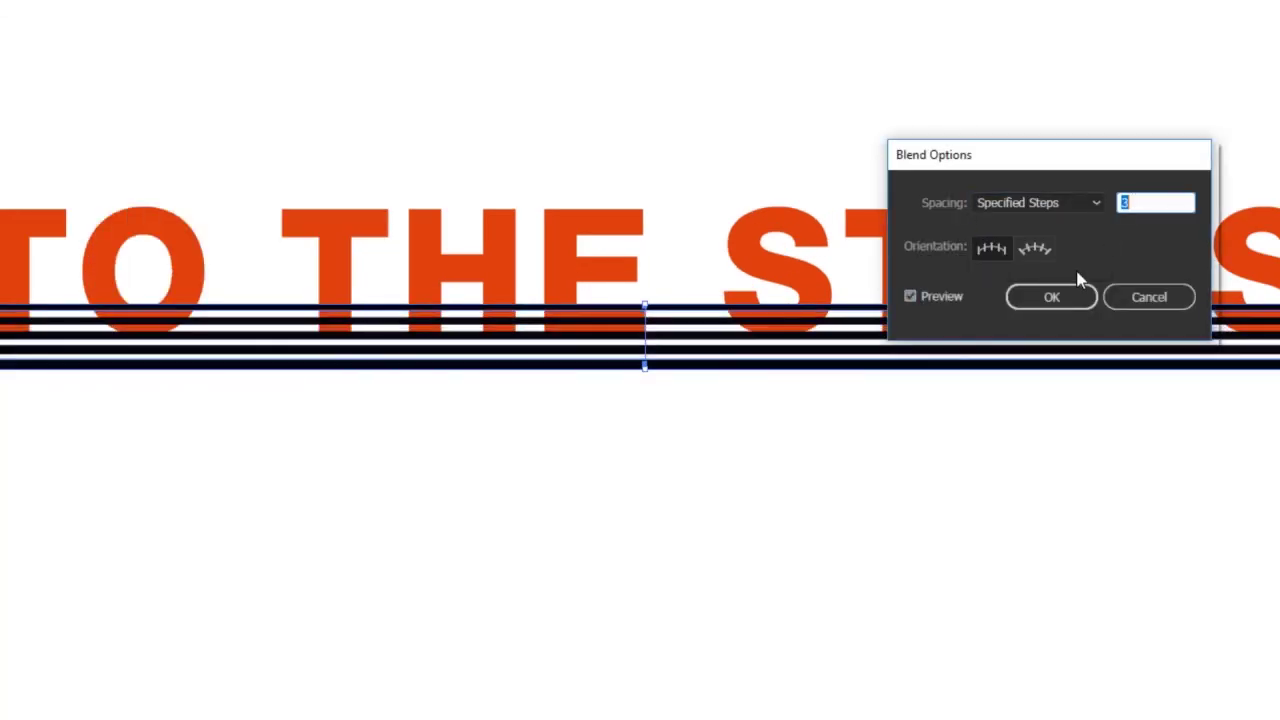
{"action": "left_click", "coordinate": [1051, 297]}
{"action": "mouse_move", "coordinate": [645, 366]}
{"action": "left_mouse_down"}
{"action": "mouse_move", "coordinate": [630, 350]}
{"action": "mouse_move", "coordinate": [634, 294]}
{"action": "left_mouse_up"}
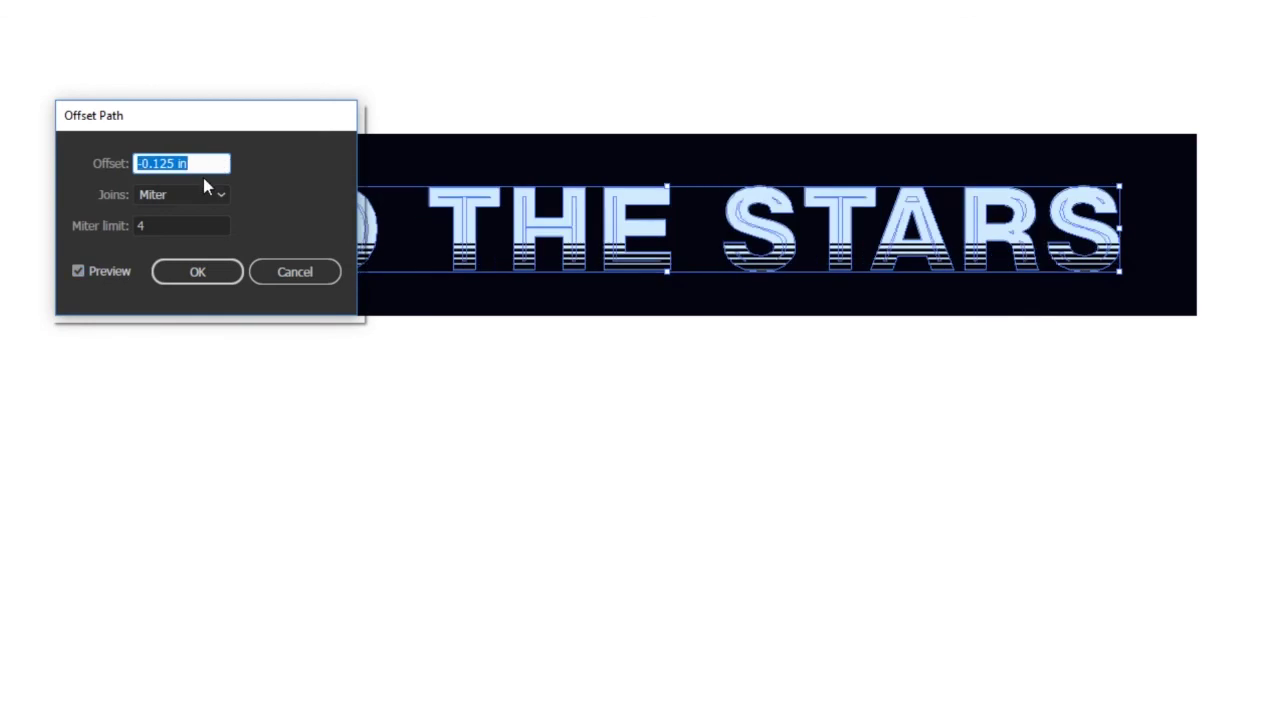
- Offset the path by -0.01 and paste the striped title onto the poster
{"action": "type", "text": "-0.01"}
{"action": "key", "text": "Tab"}
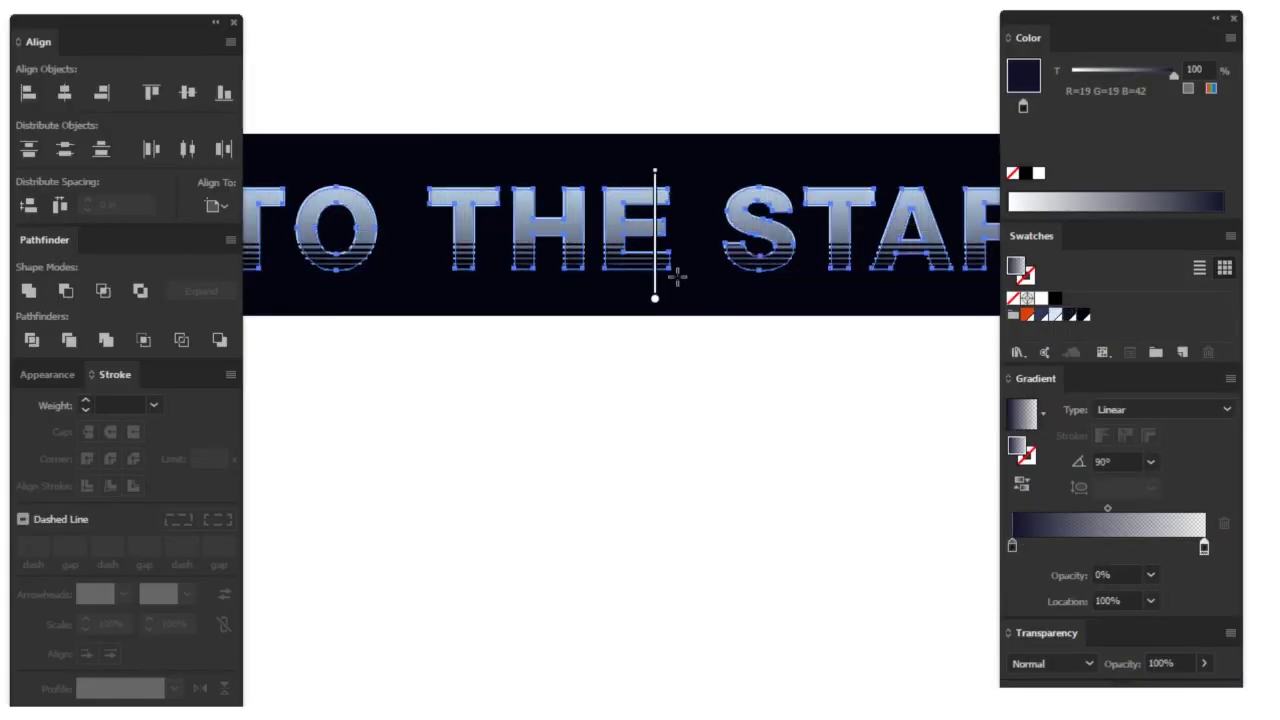
{"action": "key", "text": "Tab"}
{"action": "left_click", "coordinate": [289, 110]}
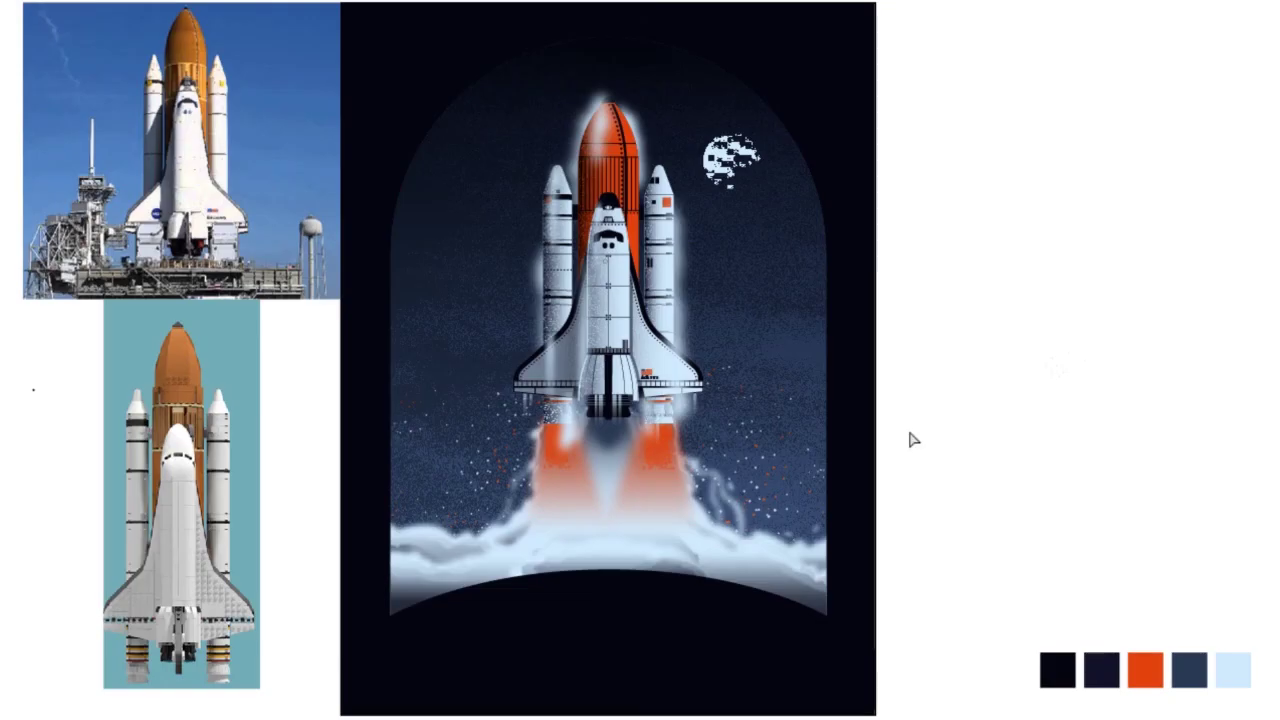
{"action": "key", "text": "ctrl+v"}
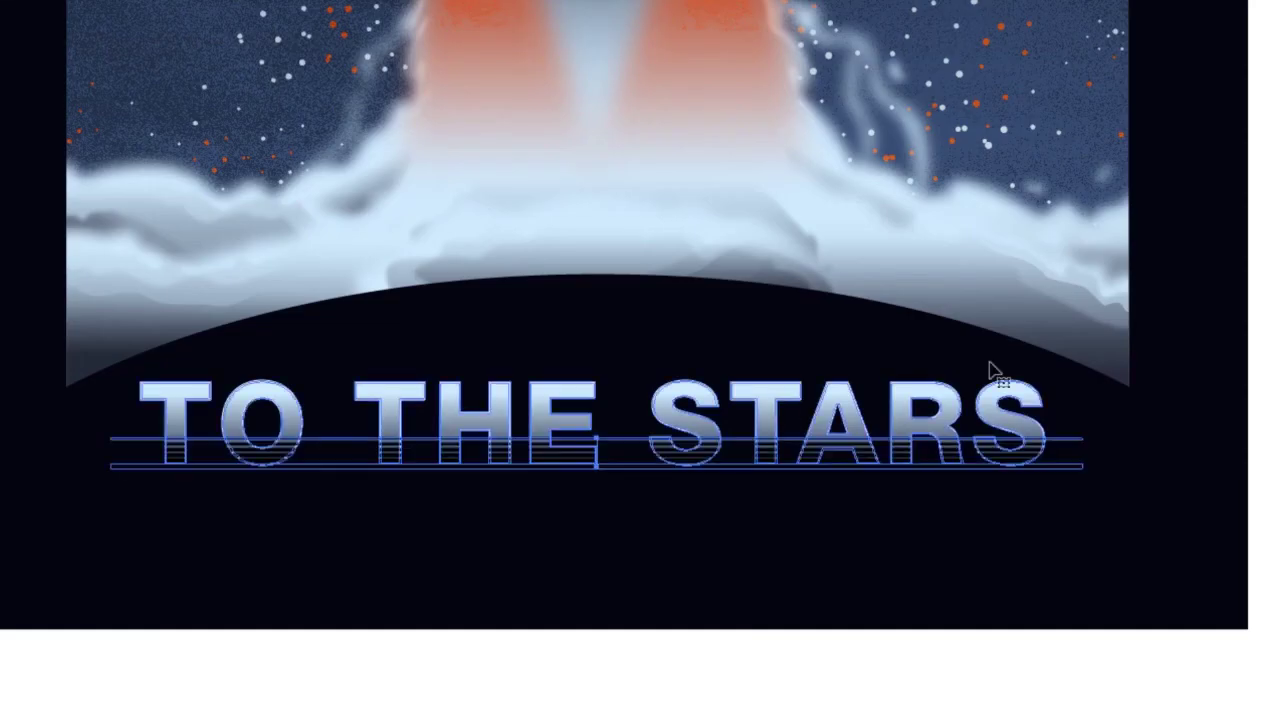
- Nudge the title's bottom stripe line up two steps and confirm the blend step count
{"action": "double_click", "coordinate": [1043, 445]}
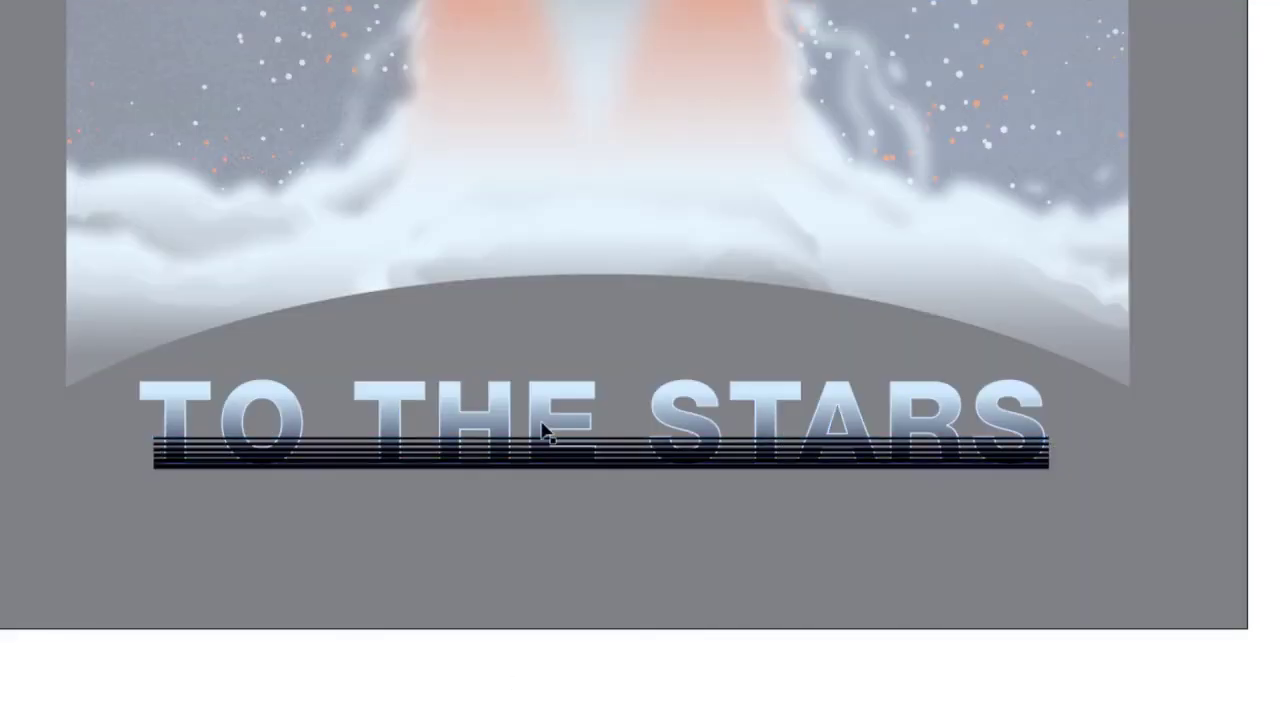
{"action": "key", "text": "Escape"}
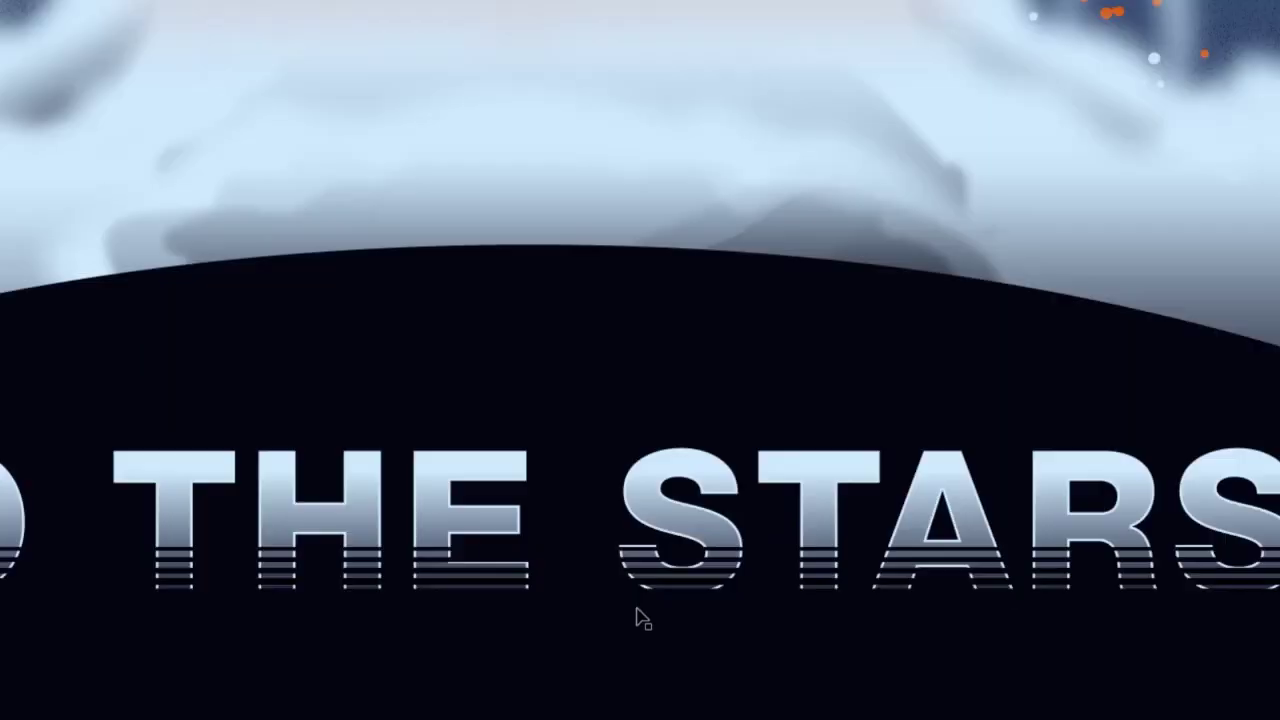
{"action": "key", "text": "Up"}
{"action": "key", "text": "Up"}
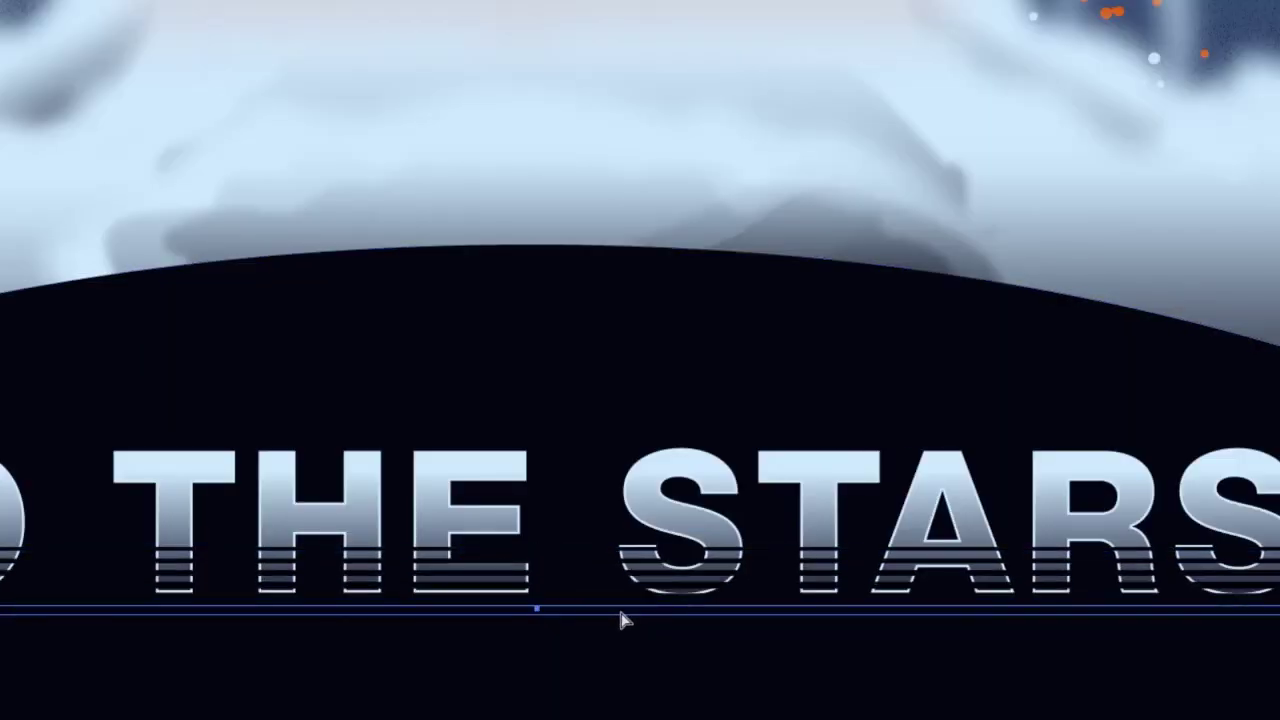
{"action": "key", "text": "Up"}
{"action": "key", "text": "Up"}
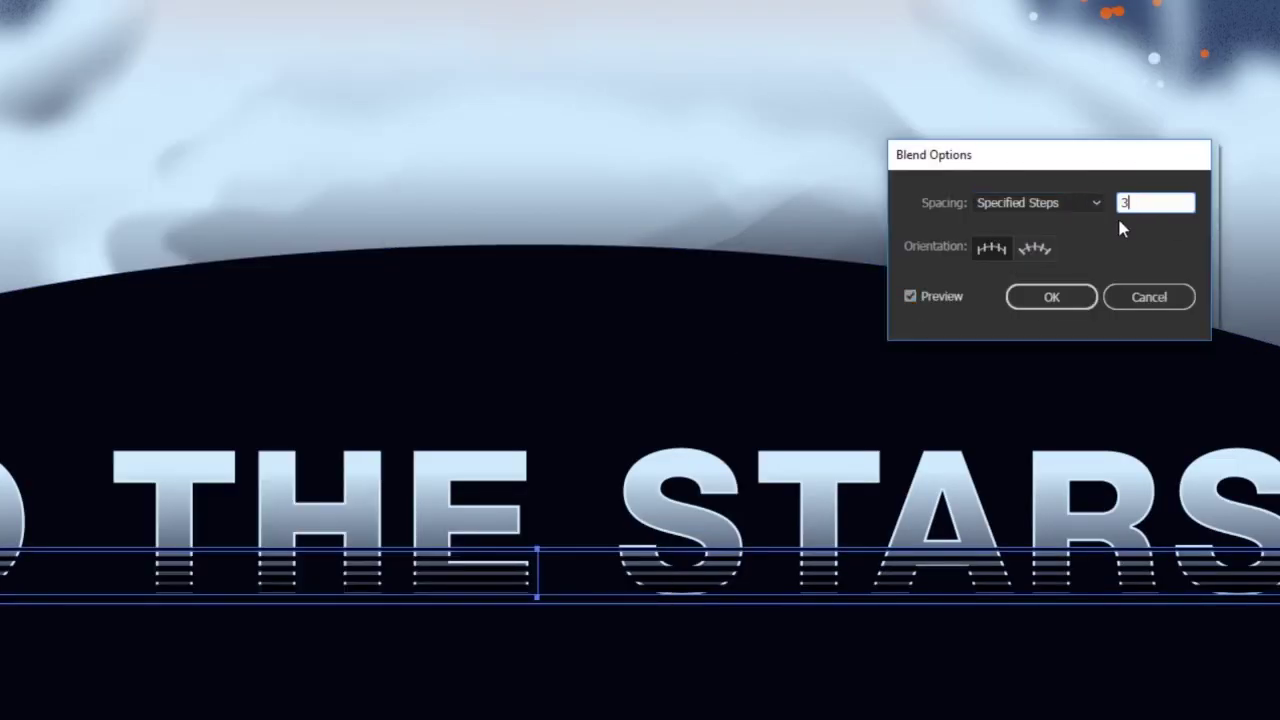
{"action": "key", "text": "Return"}
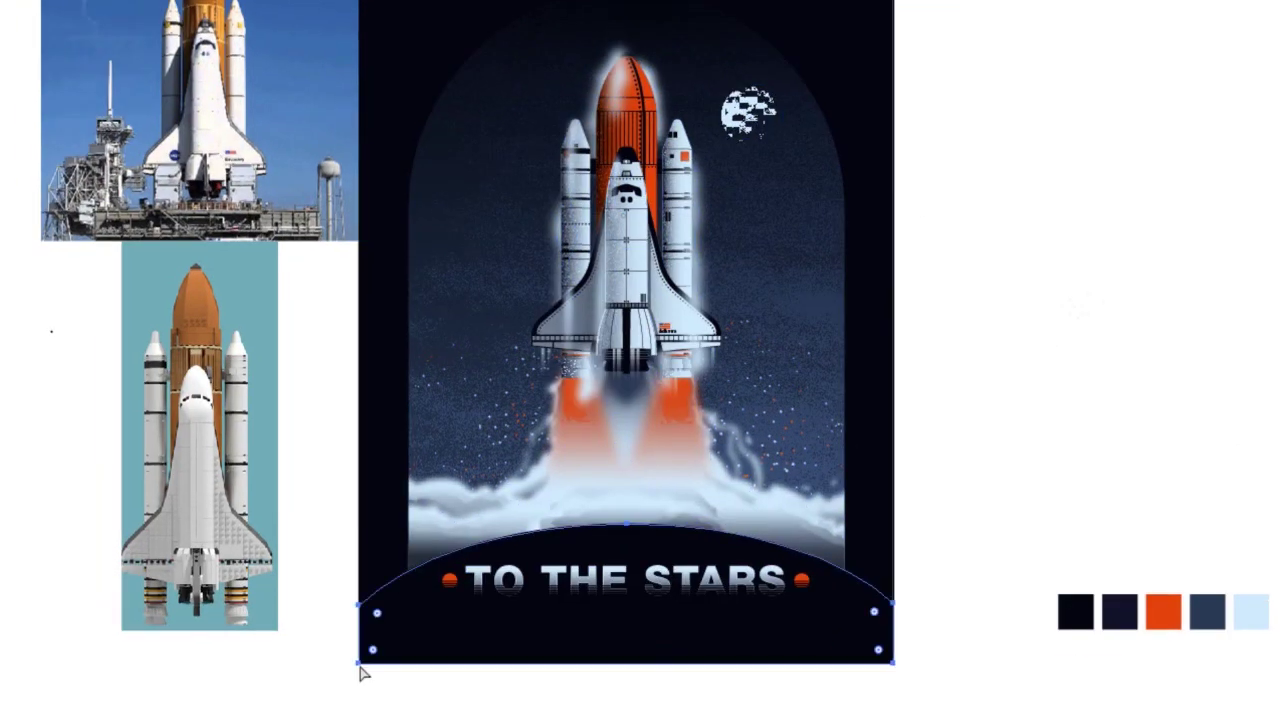
- Raise the dark ground shape's lower edge, then select the arch, title, dots and stars together
{"action": "left_click_drag", "start_coordinate": [893, 662], "coordinate": [897, 635]}
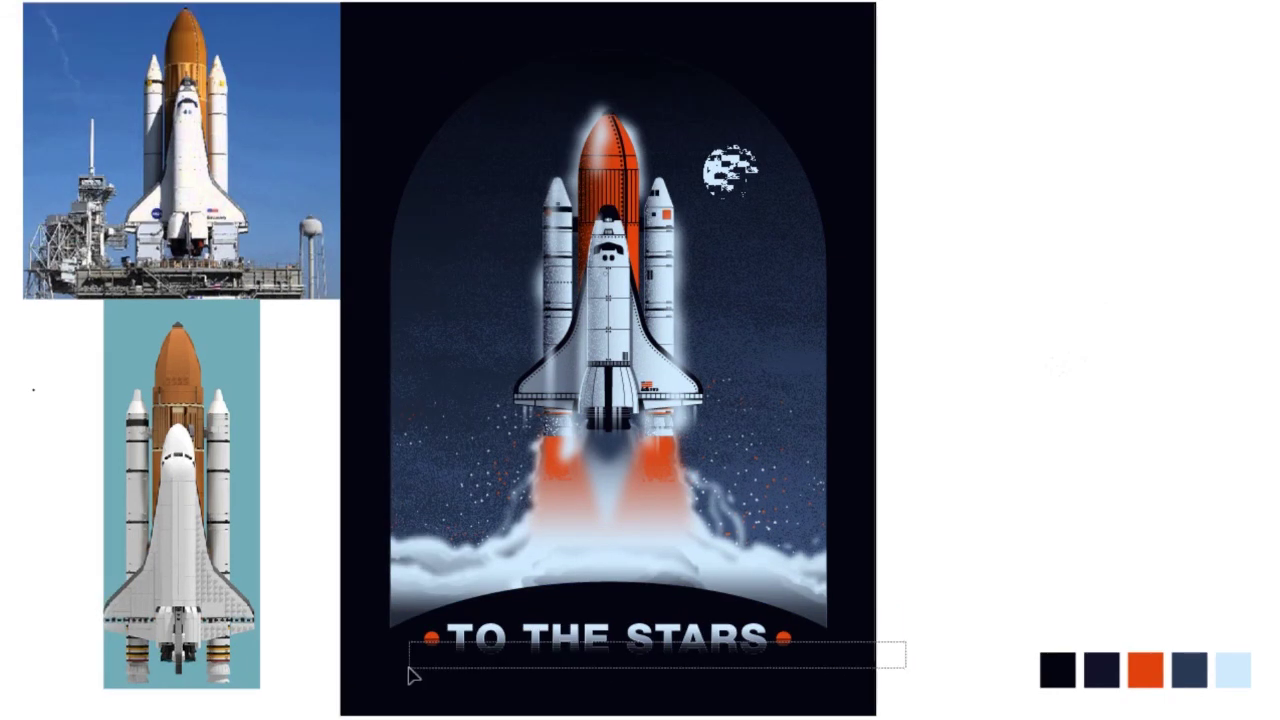
{"action": "left_click_drag", "start_coordinate": [409, 670], "coordinate": [410, 669]}
{"action": "scroll", "coordinate": [436, 632], "scroll_direction": "up", "scroll_amount": 2}
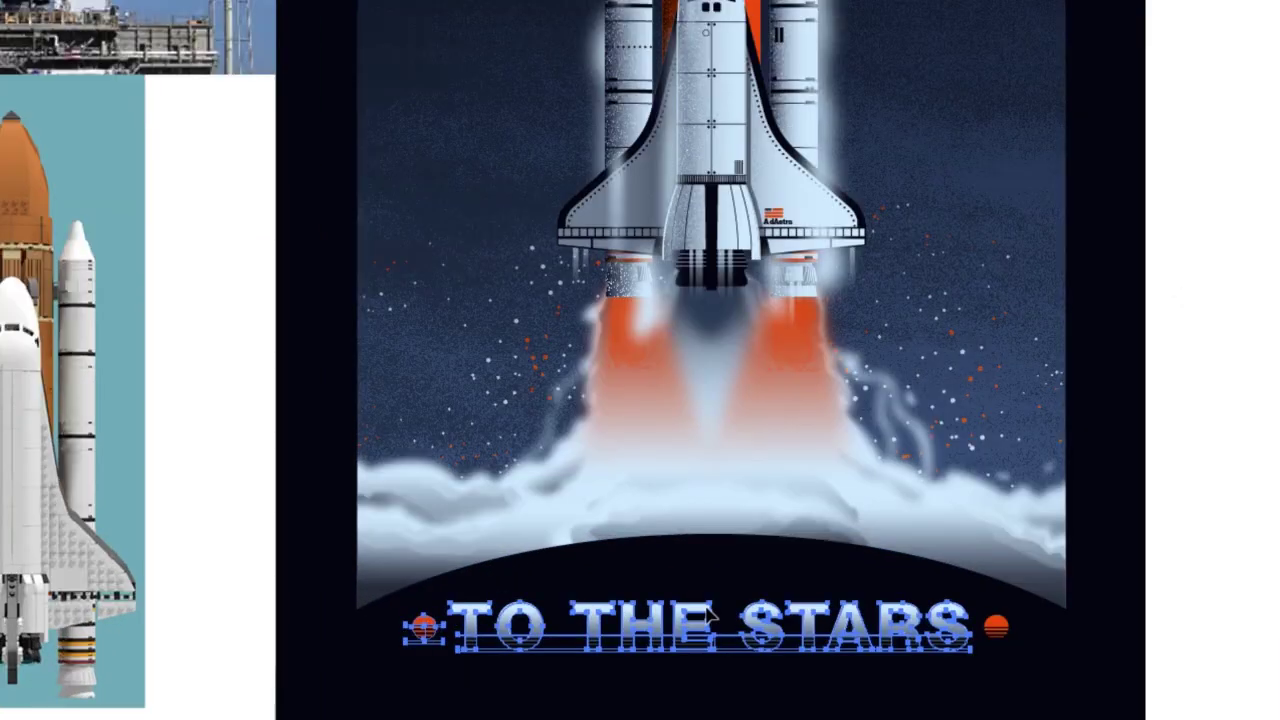